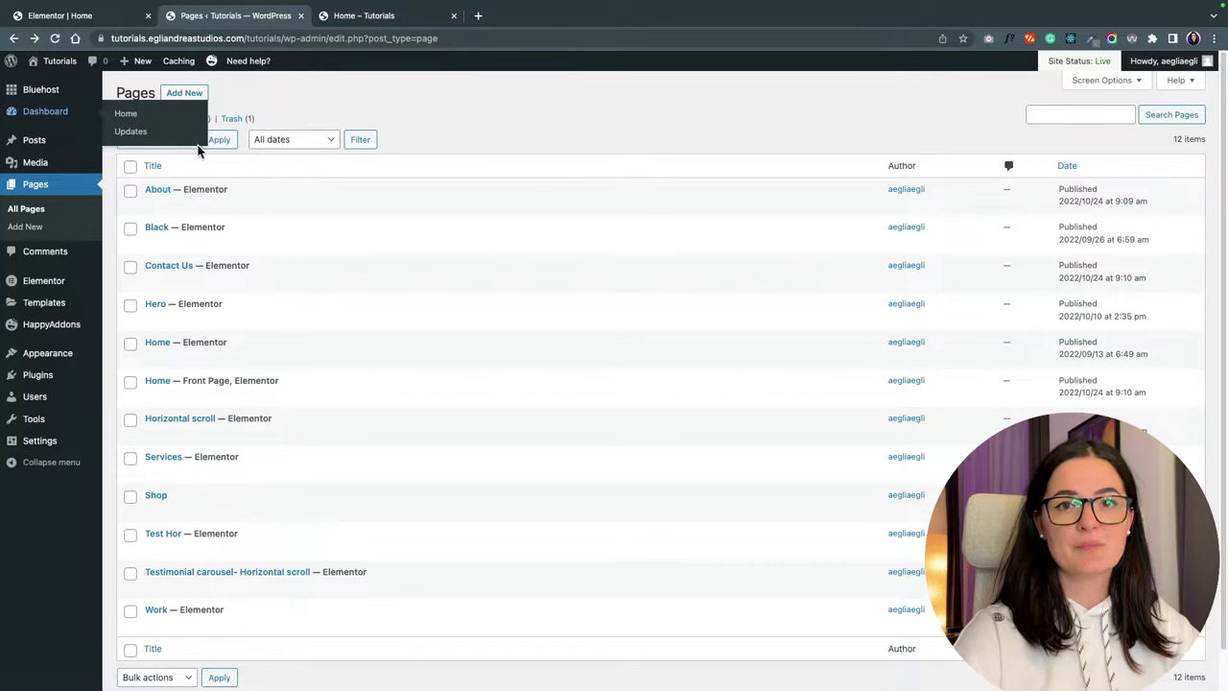
Set the Flexbox Container experiment to Active in the Elementor settings and save the changes.
{"action": "mouse_move", "coordinate": [69, 279]}
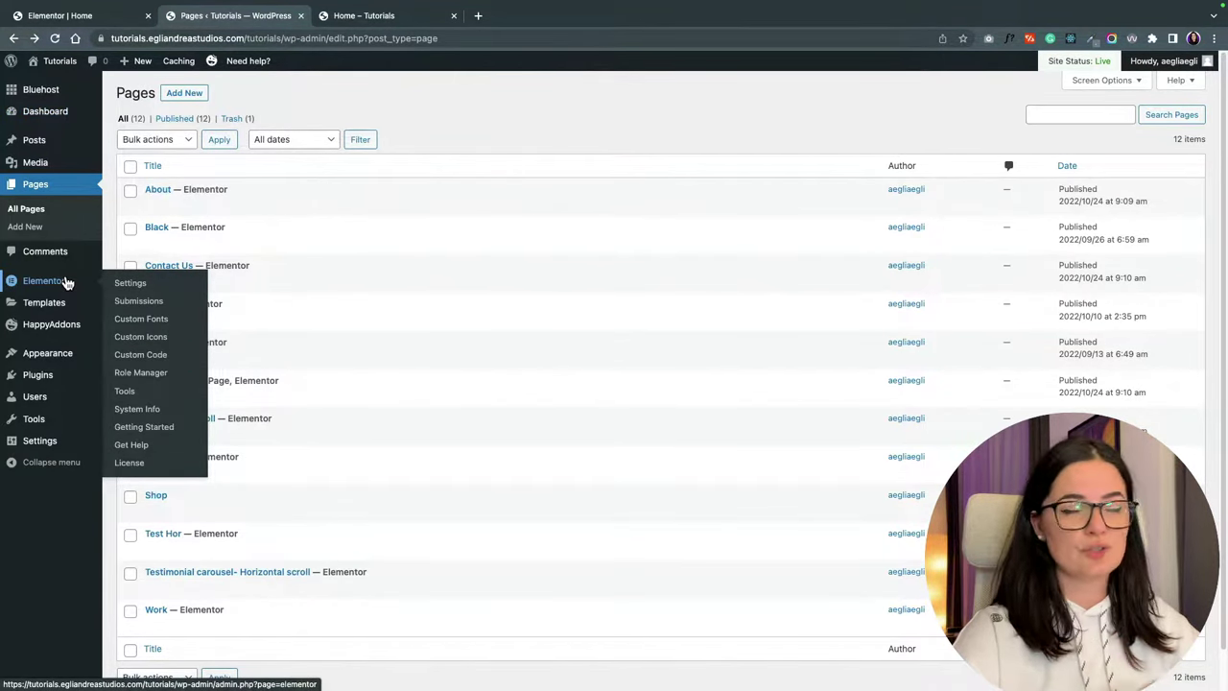
{"action": "left_click", "coordinate": [117, 281]}
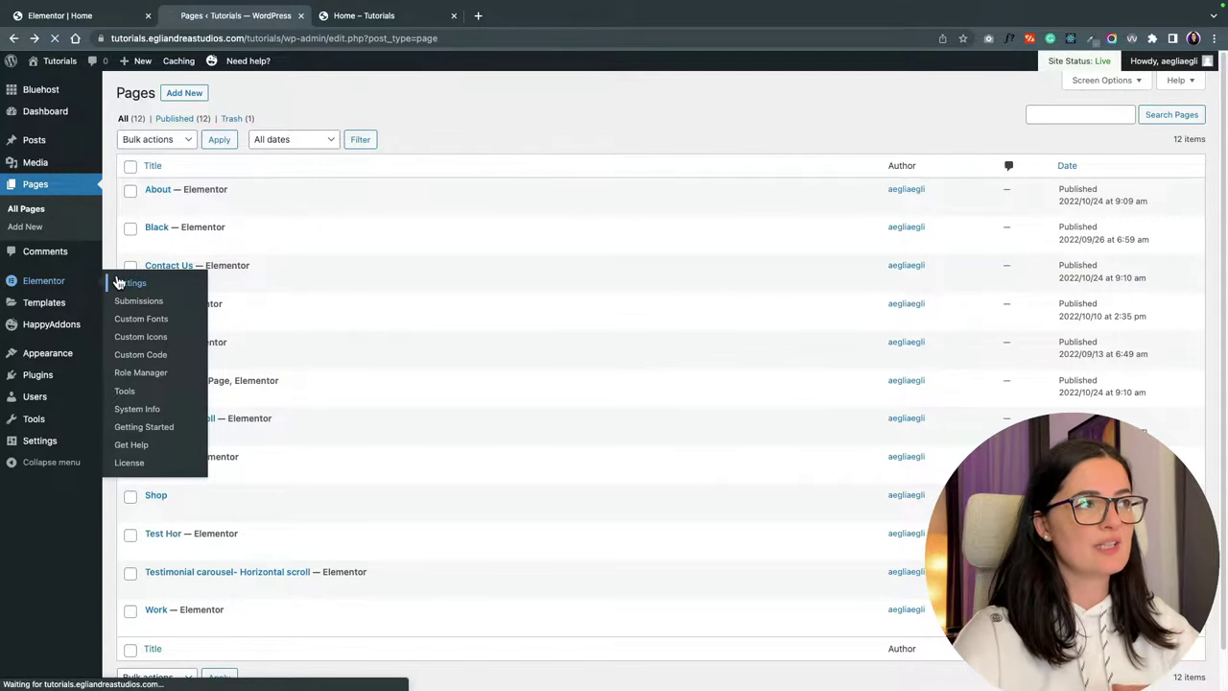
{"action": "left_click", "coordinate": [321, 238]}
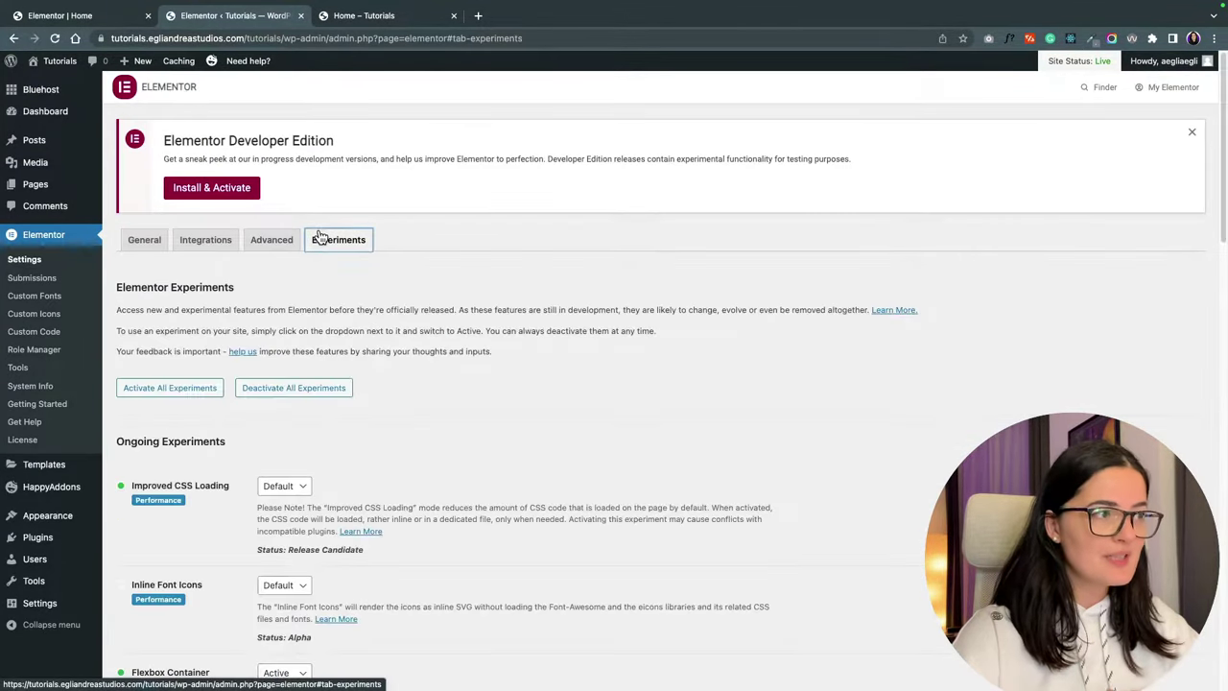
{"action": "scroll", "coordinate": [507, 422], "scroll_direction": "down", "scroll_amount": 3}
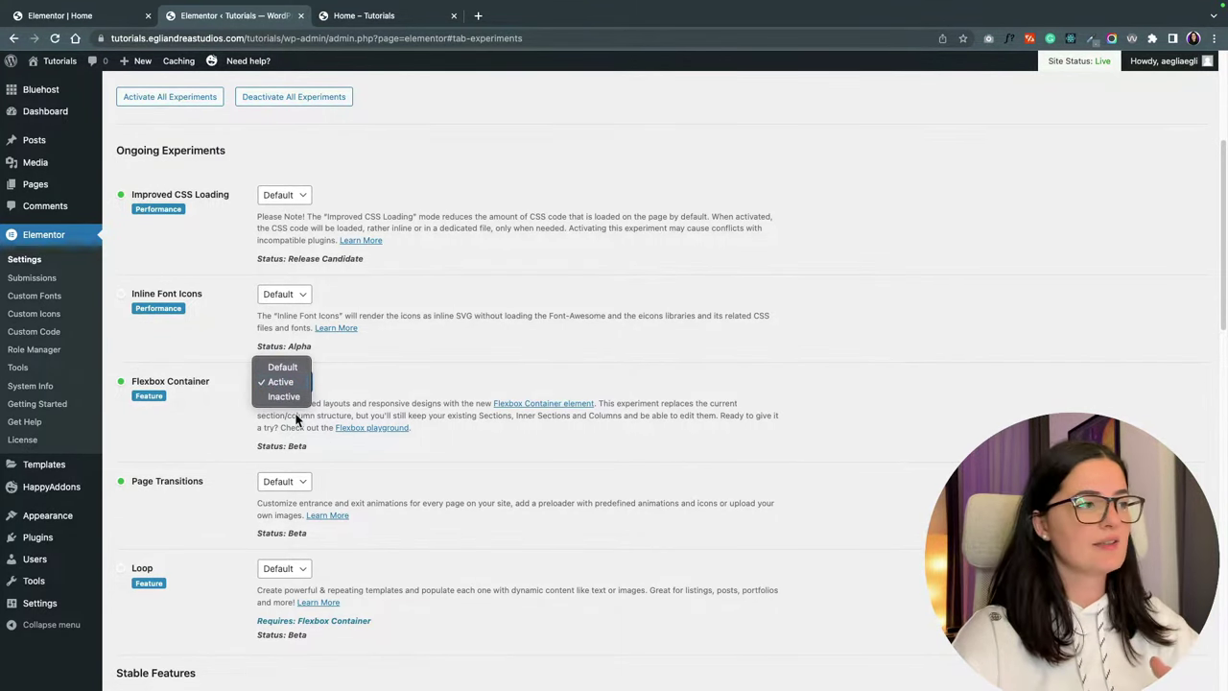
{"action": "left_click", "coordinate": [272, 384]}
{"action": "scroll", "coordinate": [721, 583], "scroll_direction": "down", "scroll_amount": 15}
{"action": "left_click", "coordinate": [149, 624]}
Return to the Home page editor and add a new row-direction container above the existing hero section.
{"action": "key", "text": "ctrl+1"}
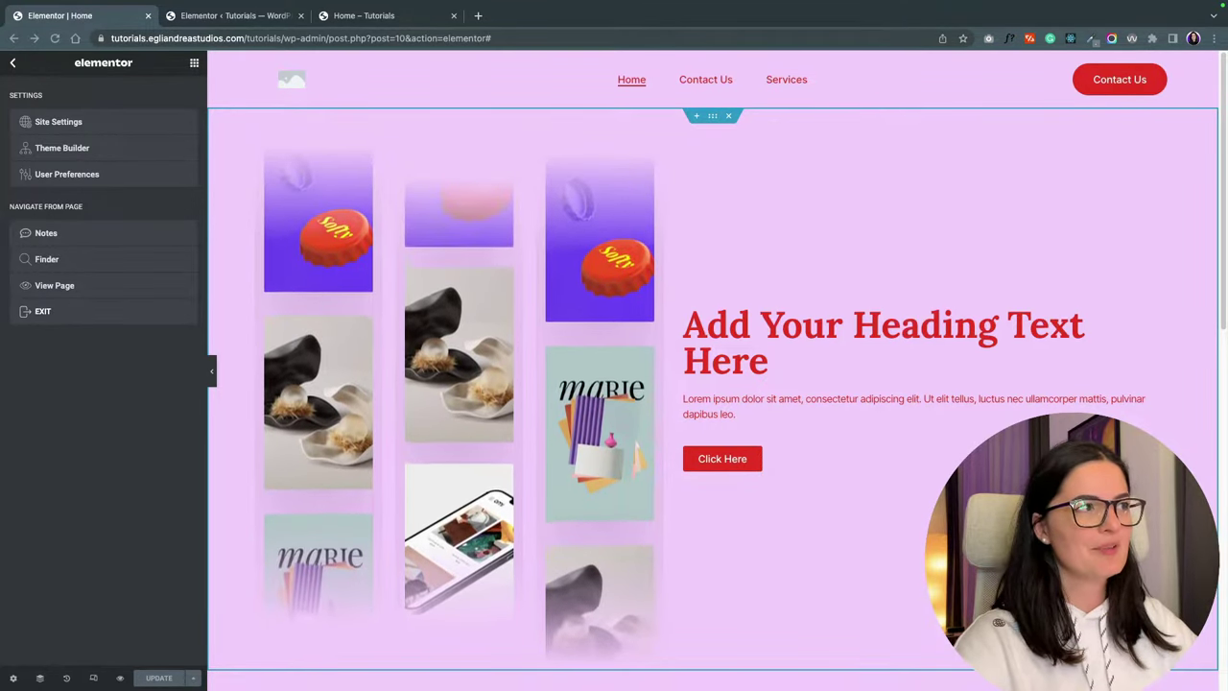
{"action": "key", "text": "Escape"}
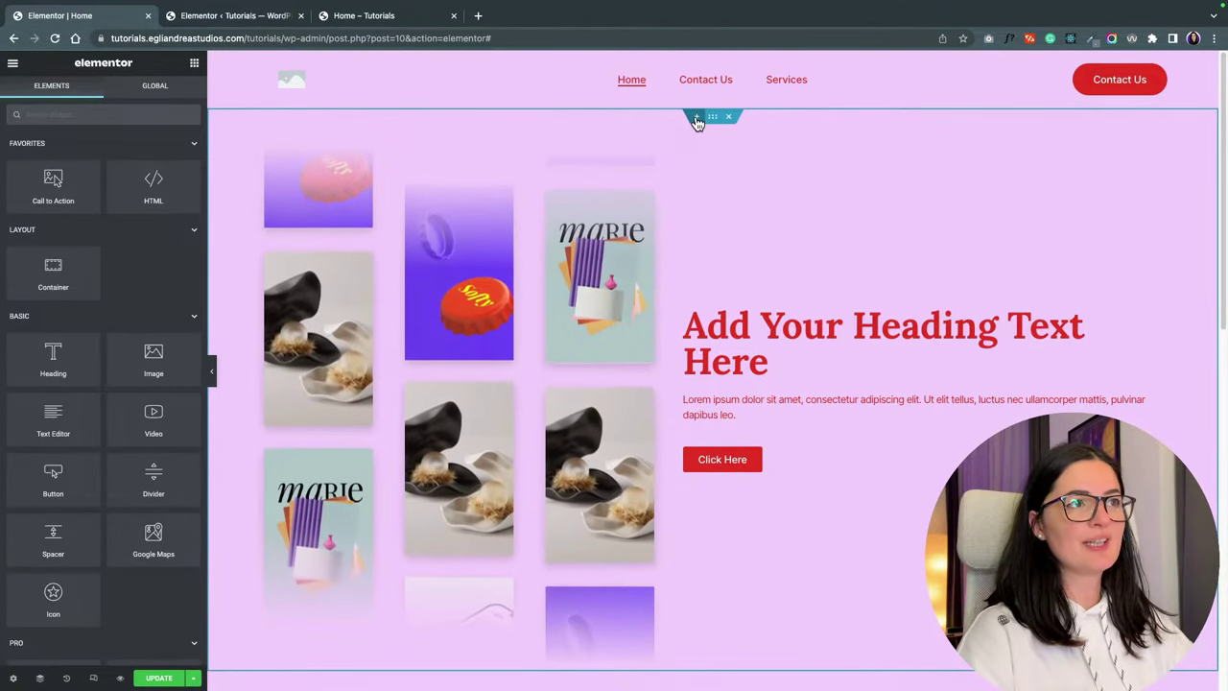
{"action": "left_click", "coordinate": [697, 120]}
{"action": "left_click", "coordinate": [699, 112]}
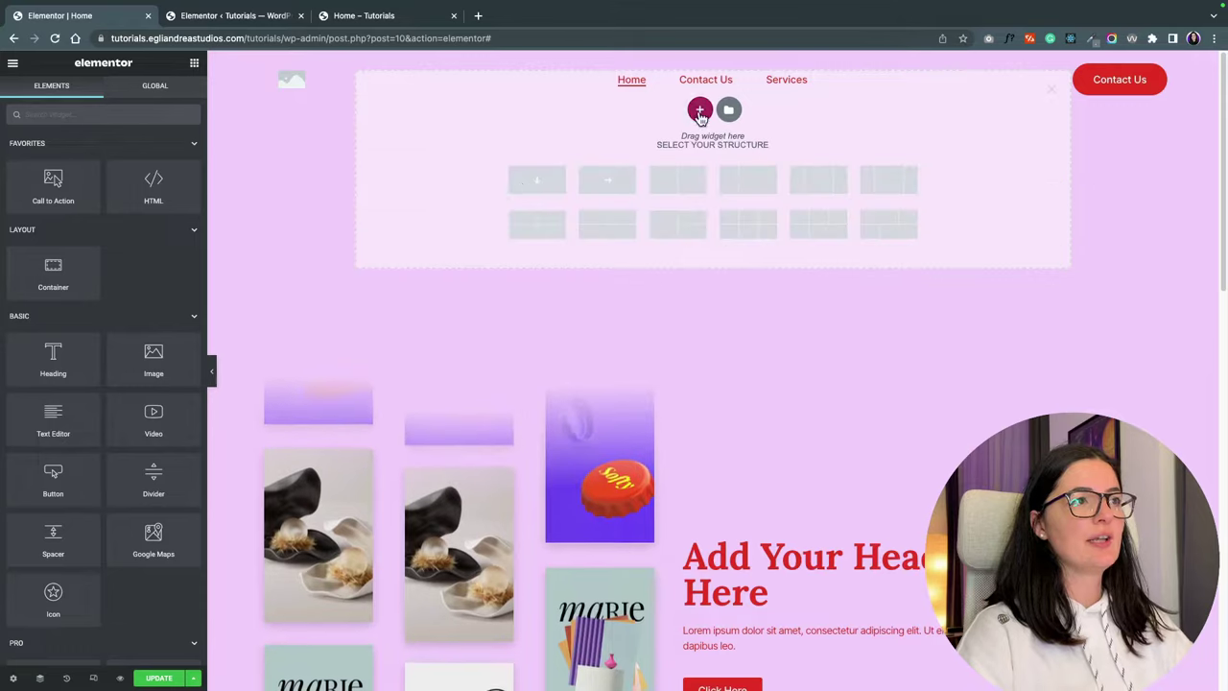
{"action": "left_click", "coordinate": [617, 187]}
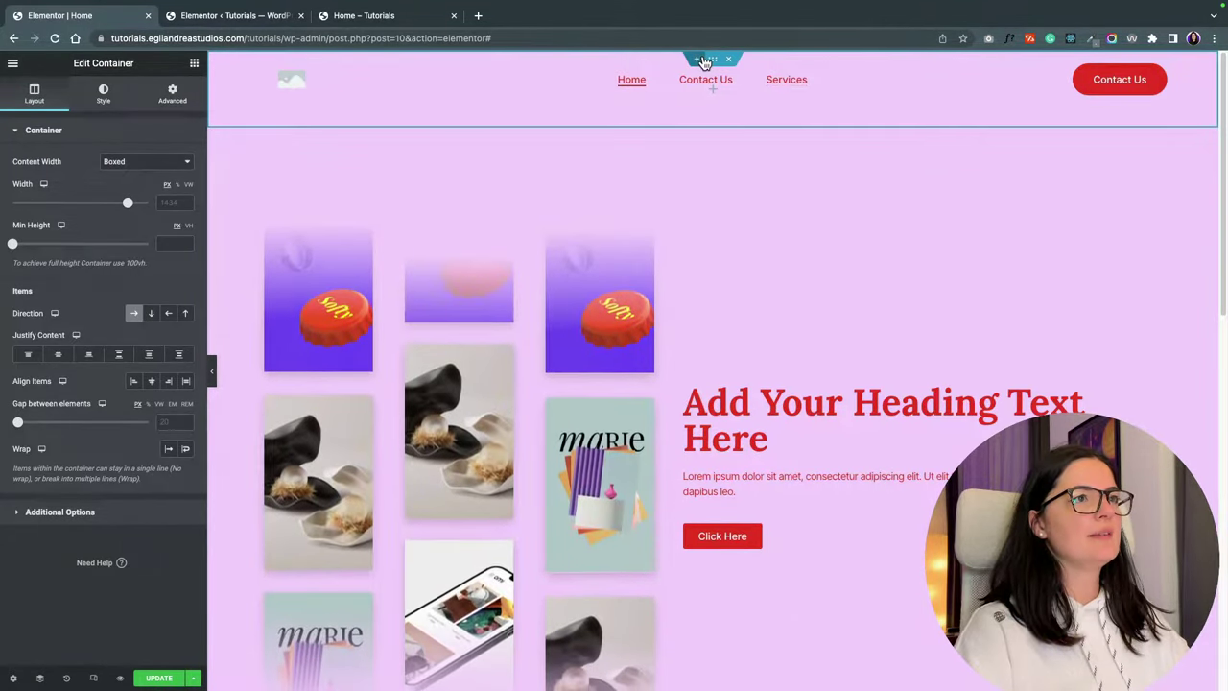
Give the new container a top margin of 90 px with 0 on the other sides.
{"action": "left_click", "coordinate": [173, 93]}
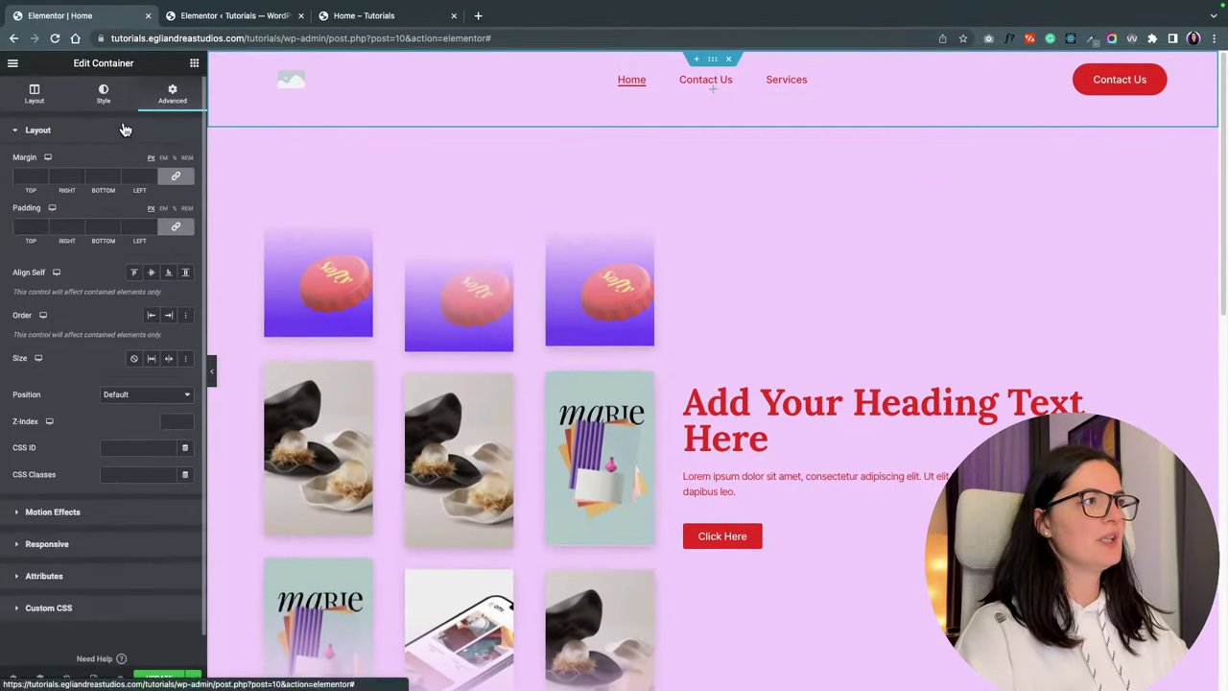
{"action": "left_click", "coordinate": [16, 175]}
{"action": "type", "text": "60"}
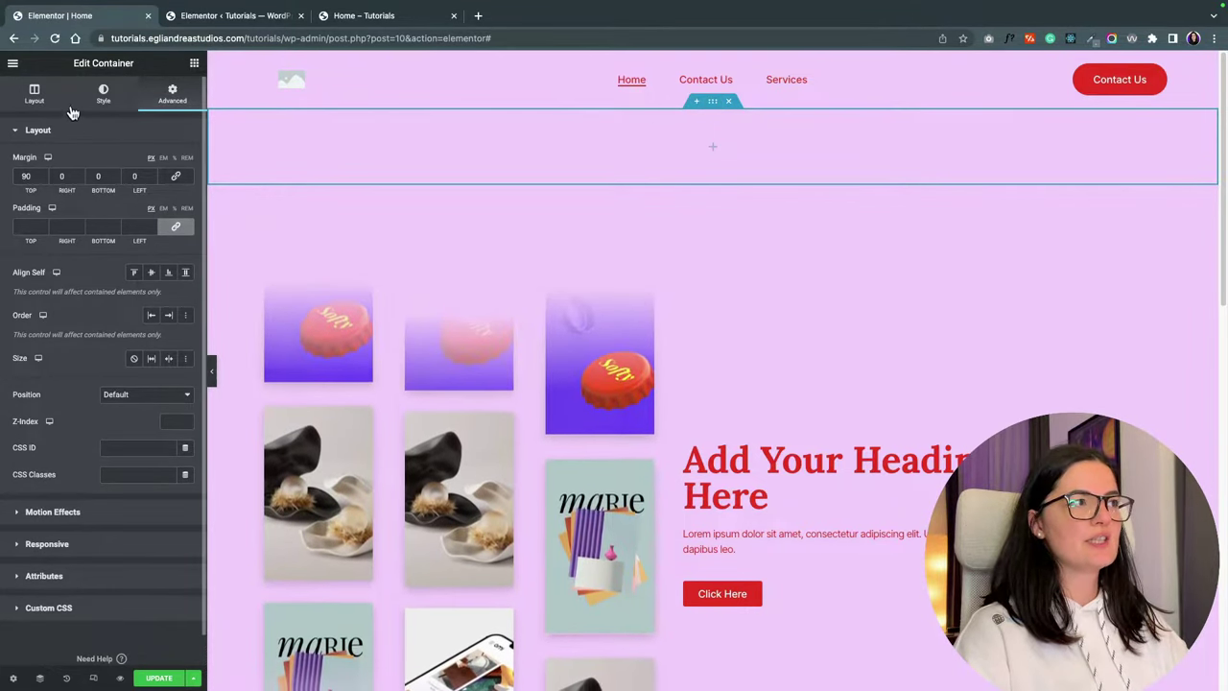
Set the new container's minimum height to 75 VH.
{"action": "left_click", "coordinate": [34, 96]}
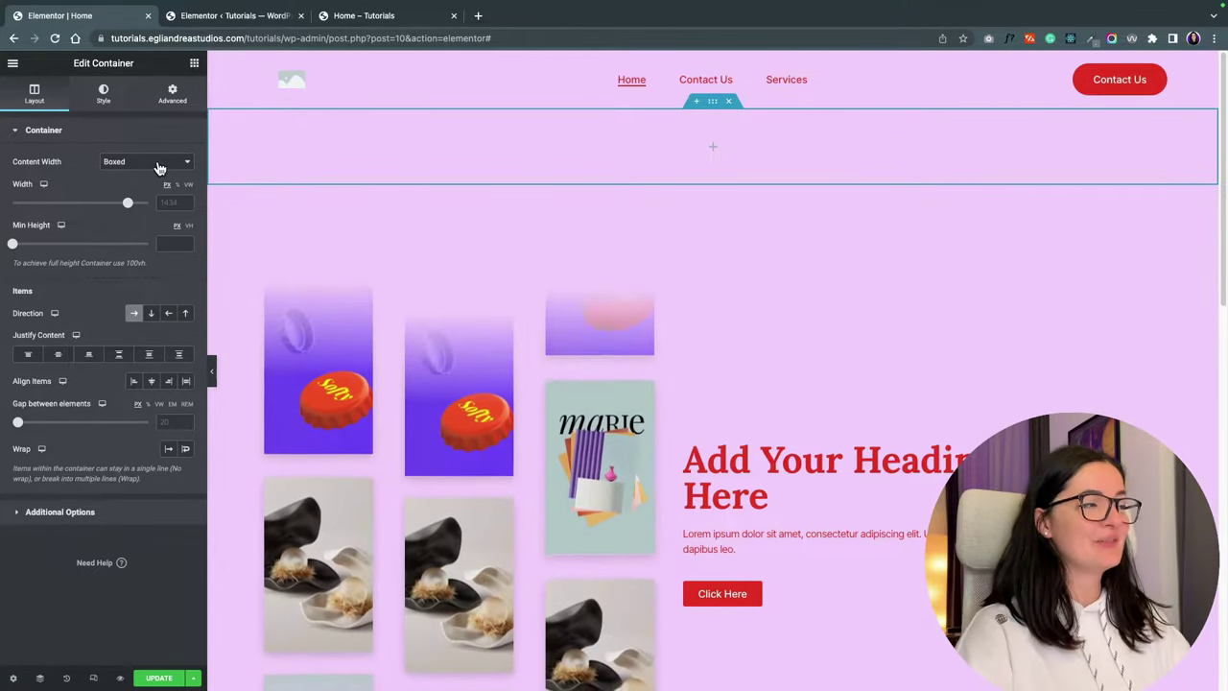
{"action": "left_click", "coordinate": [188, 226]}
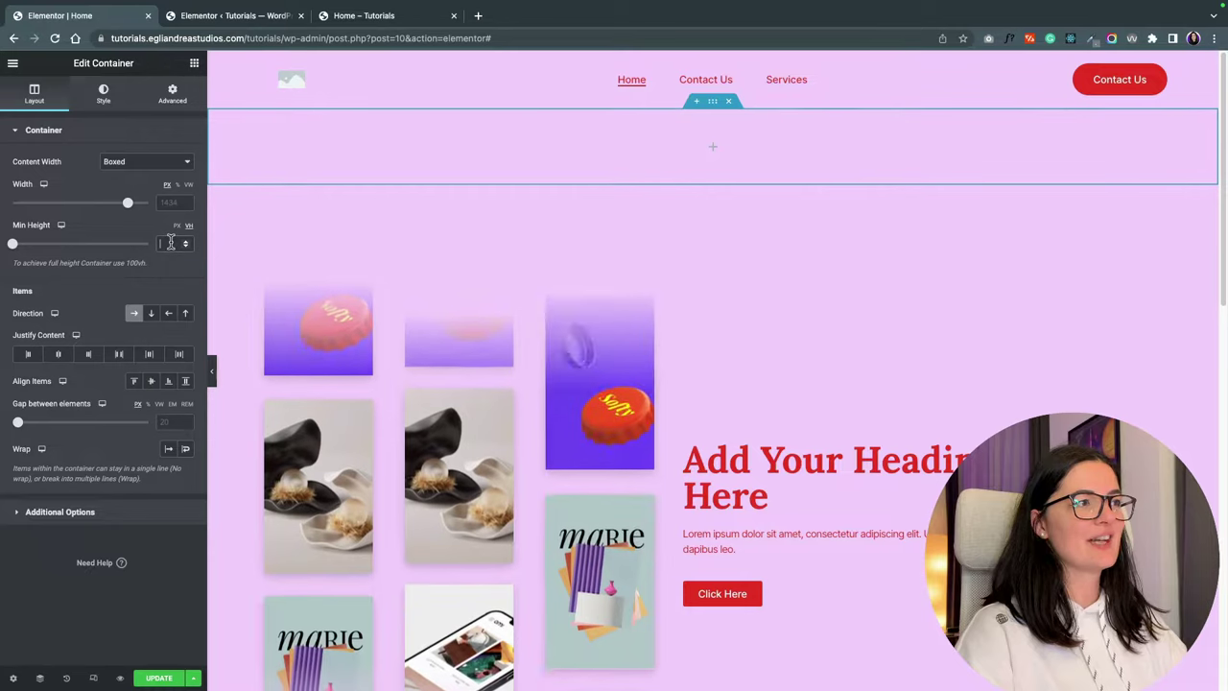
{"action": "left_click", "coordinate": [169, 243]}
{"action": "type", "text": "75"}
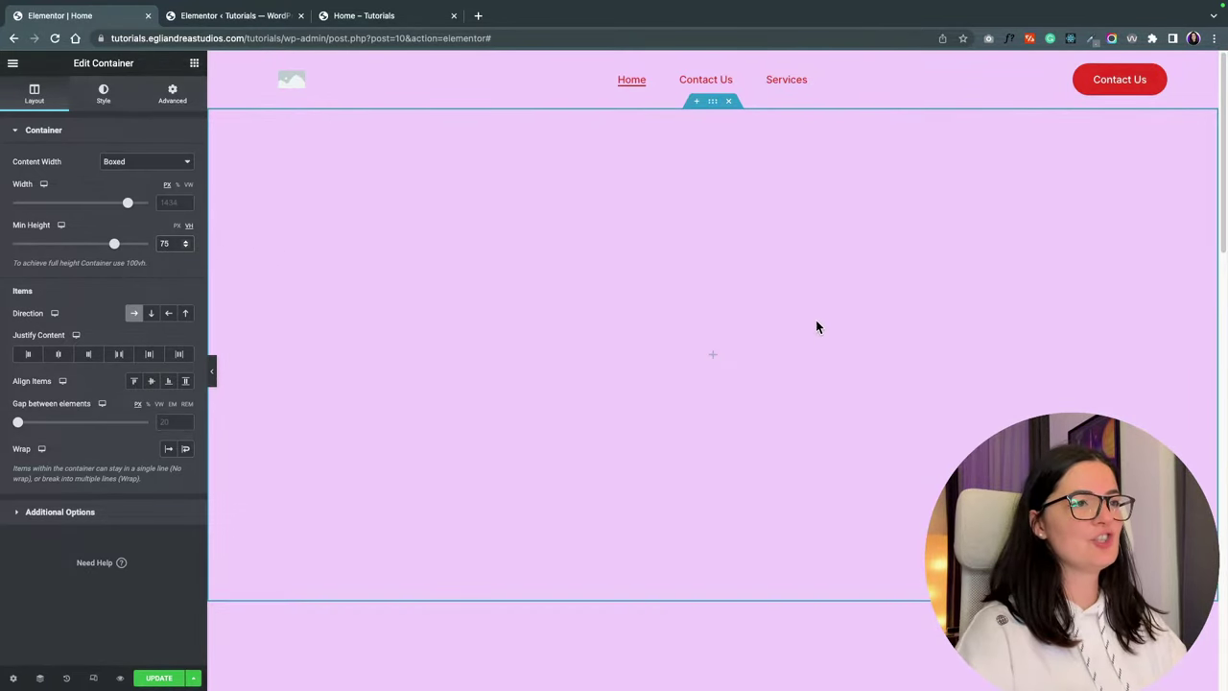
Place an inner container inside the new container and duplicate it to make two equal columns.
{"action": "left_click", "coordinate": [712, 354]}
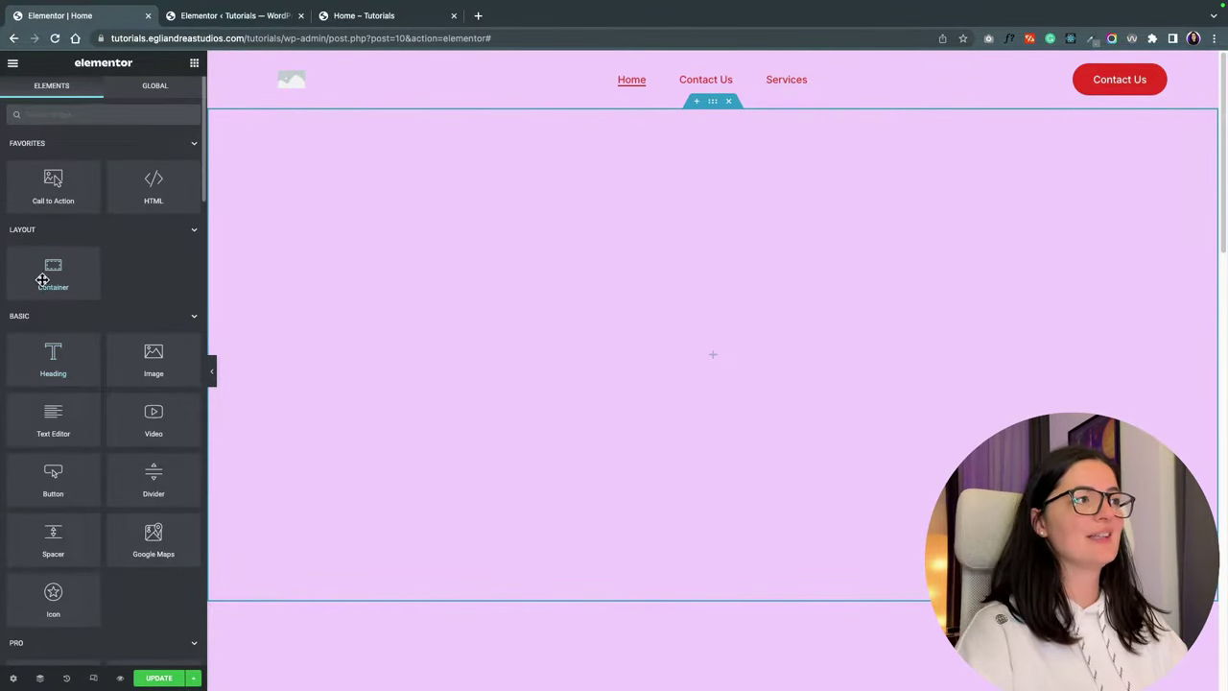
{"action": "left_click_drag", "start_coordinate": [42, 279], "coordinate": [683, 330]}
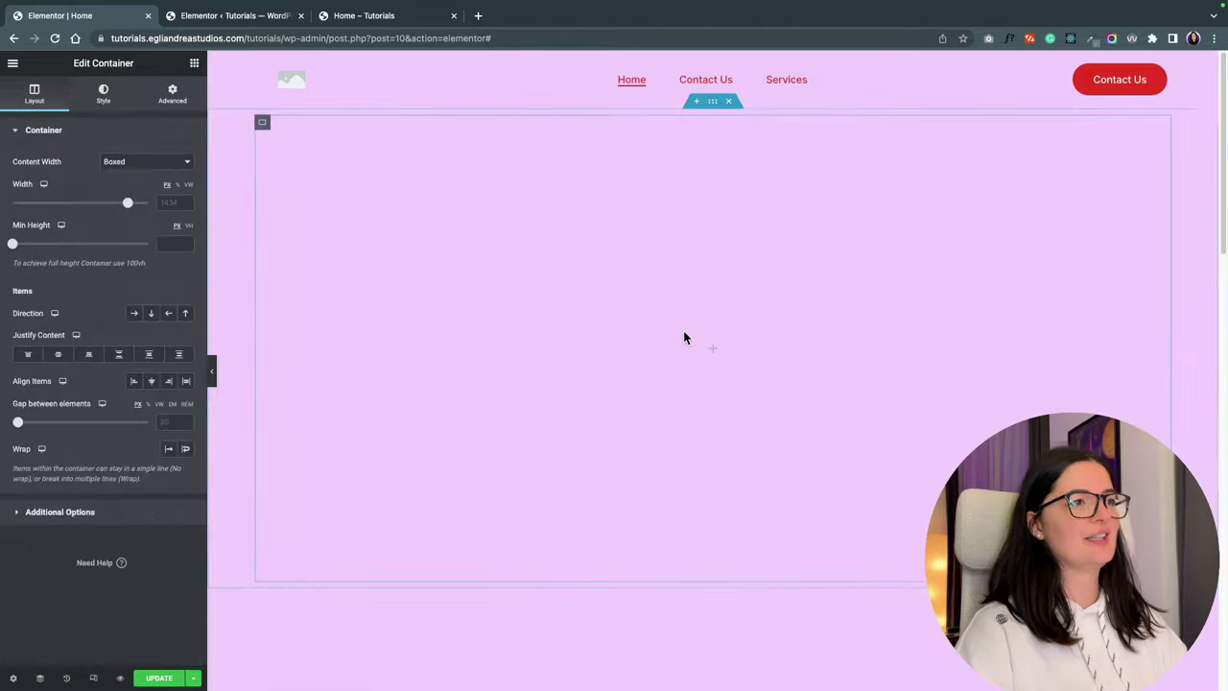
{"action": "right_click", "coordinate": [266, 127]}
{"action": "left_click", "coordinate": [288, 149]}
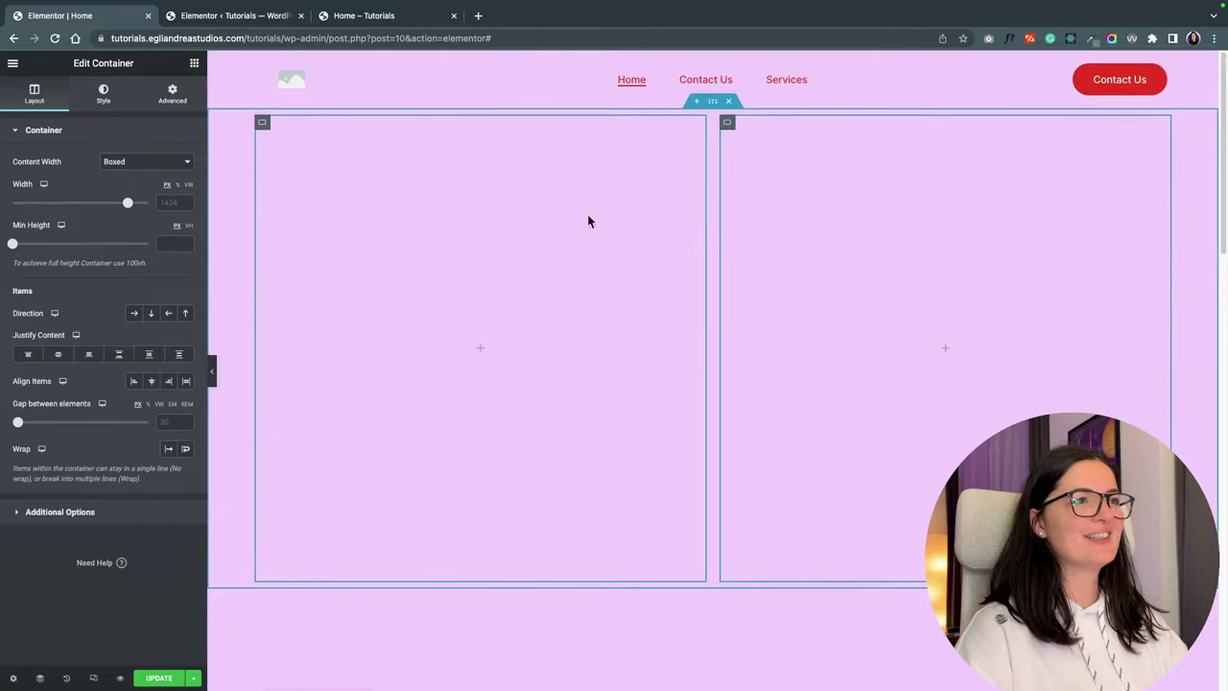
Add a Heading, a Text Editor and a Button widget, stacked in that order, to the right inner container.
{"action": "key", "text": "Delete"}
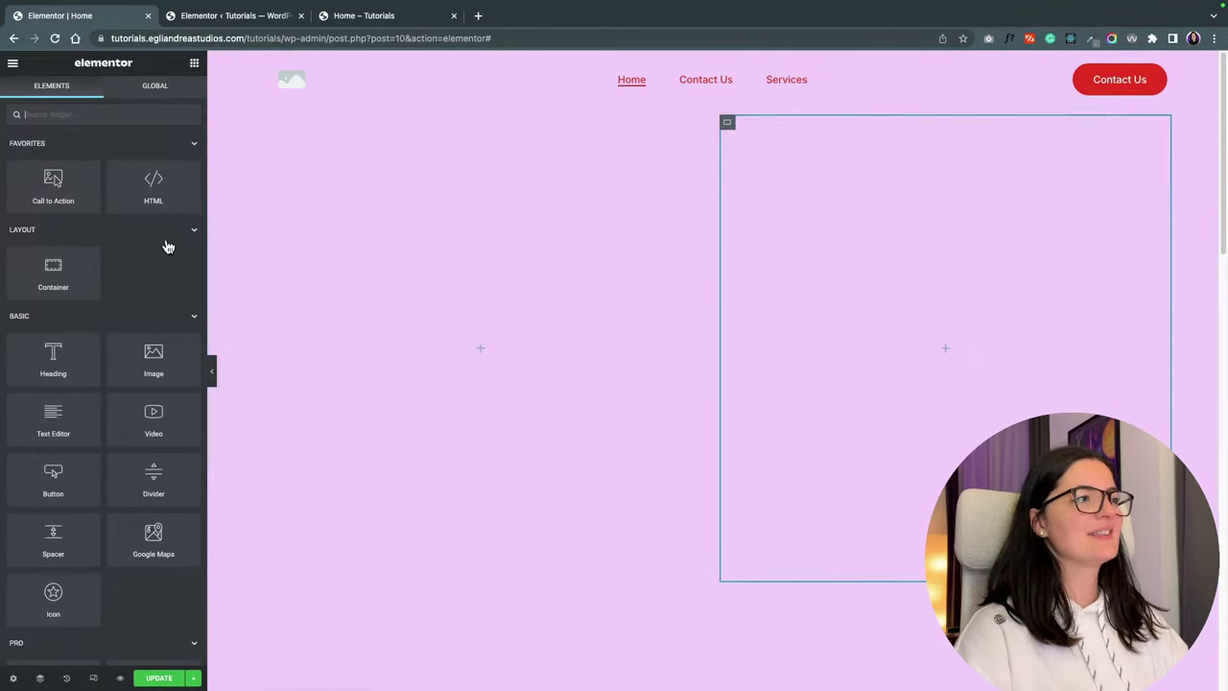
{"action": "left_click_drag", "start_coordinate": [58, 348], "coordinate": [862, 243]}
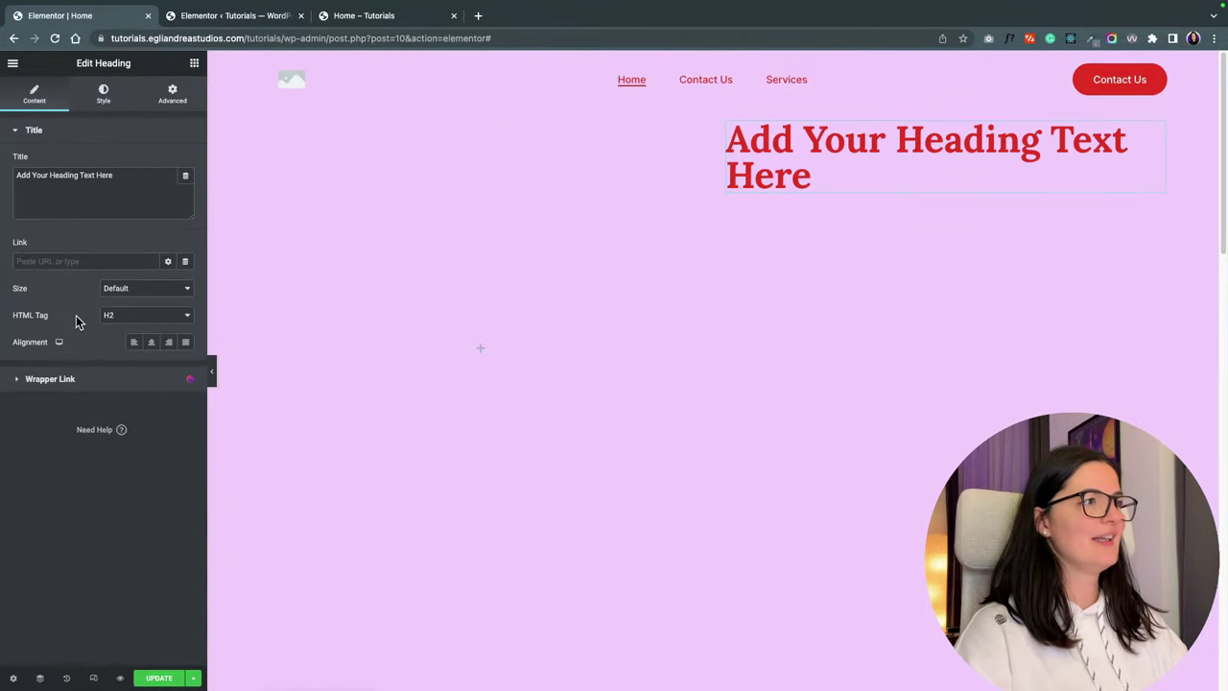
{"action": "left_click_drag", "start_coordinate": [54, 423], "coordinate": [849, 202]}
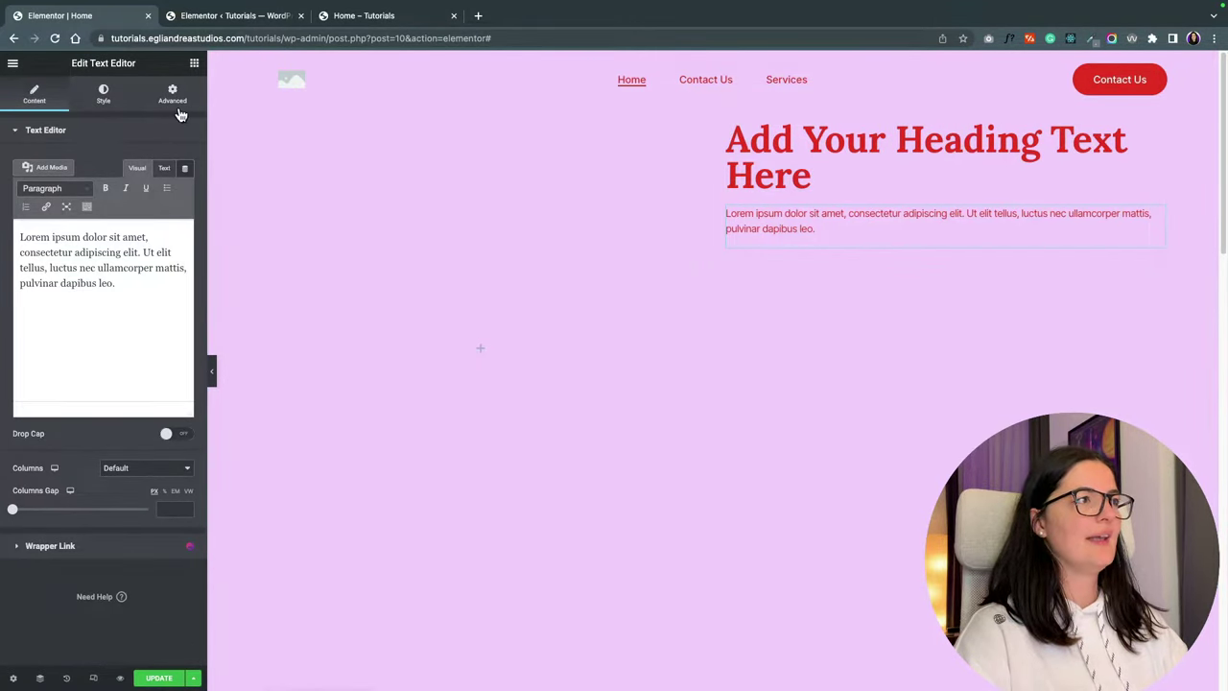
{"action": "left_click", "coordinate": [193, 64]}
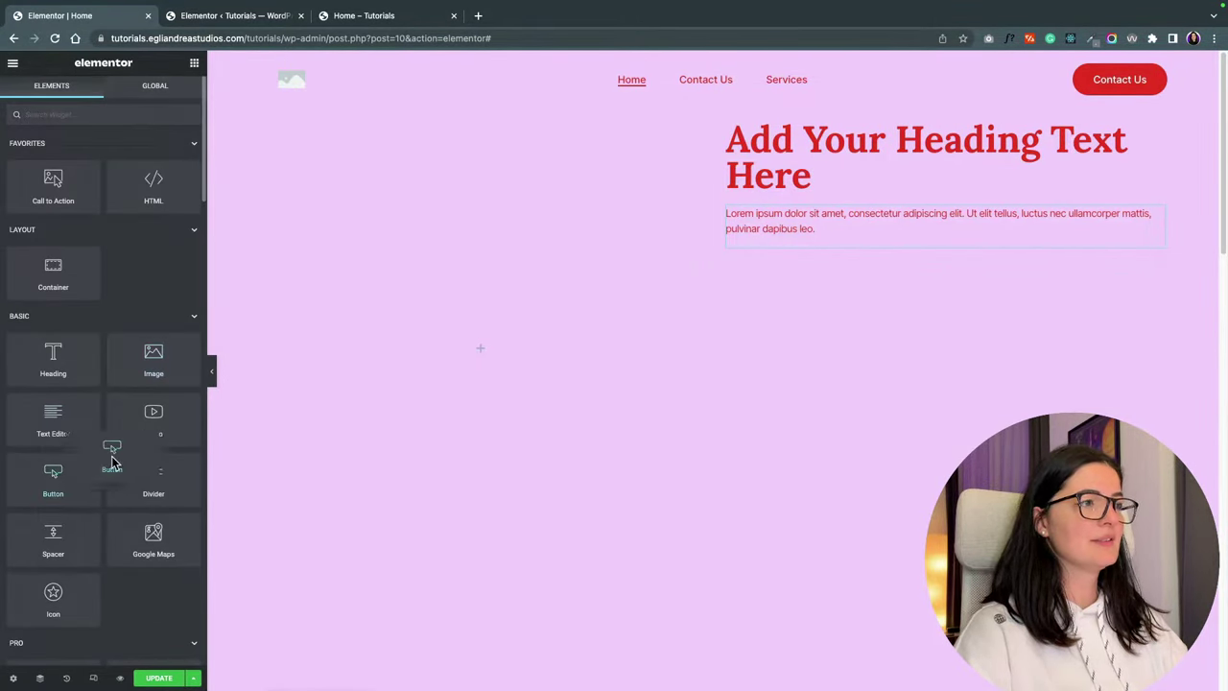
{"action": "left_click_drag", "start_coordinate": [111, 461], "coordinate": [841, 247]}
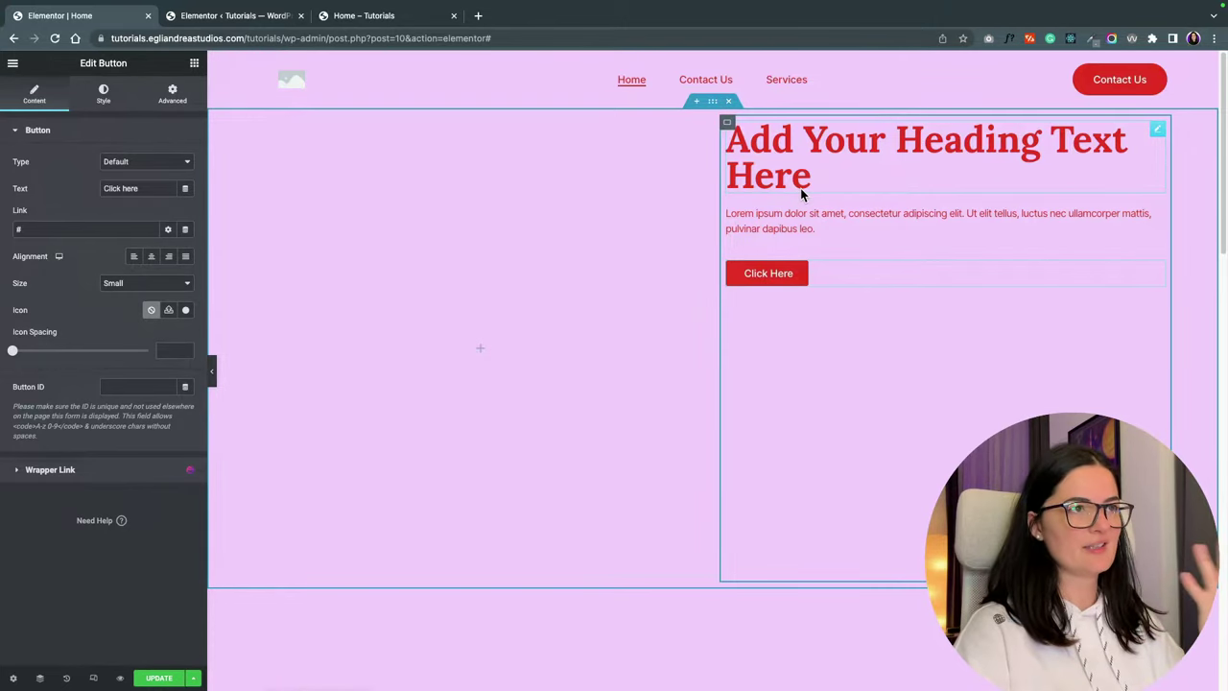
Justify the right inner container's content to the centre.
{"action": "left_click", "coordinate": [728, 124]}
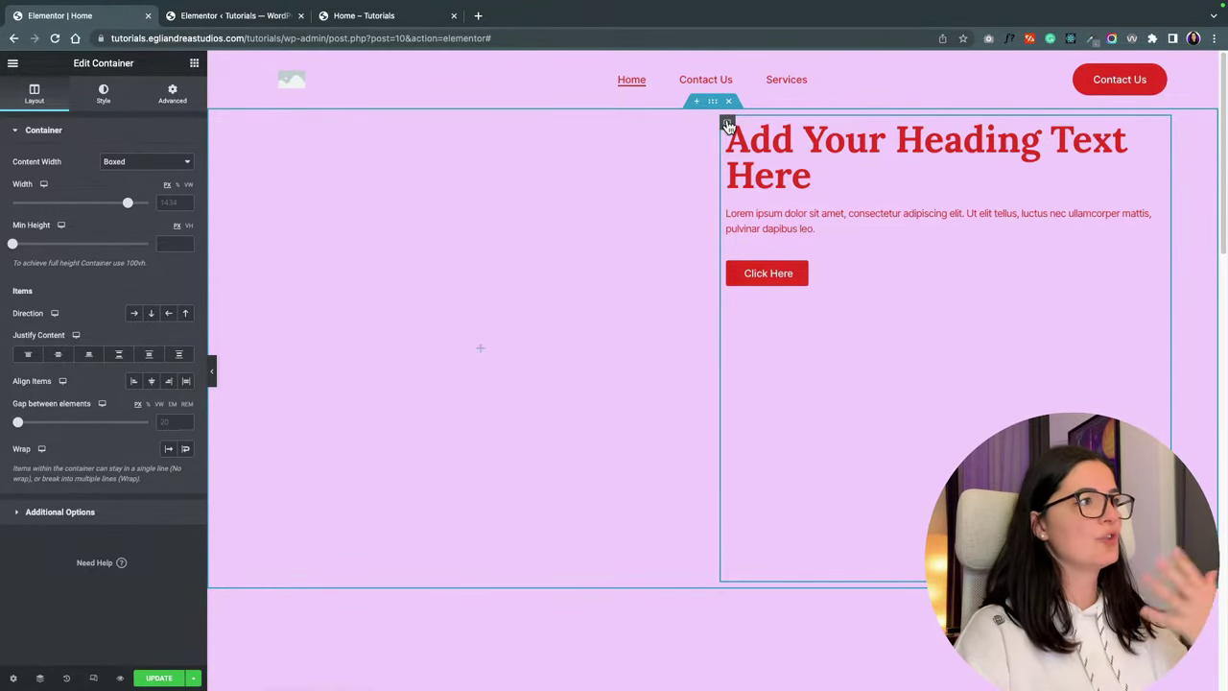
{"action": "left_click", "coordinate": [58, 356]}
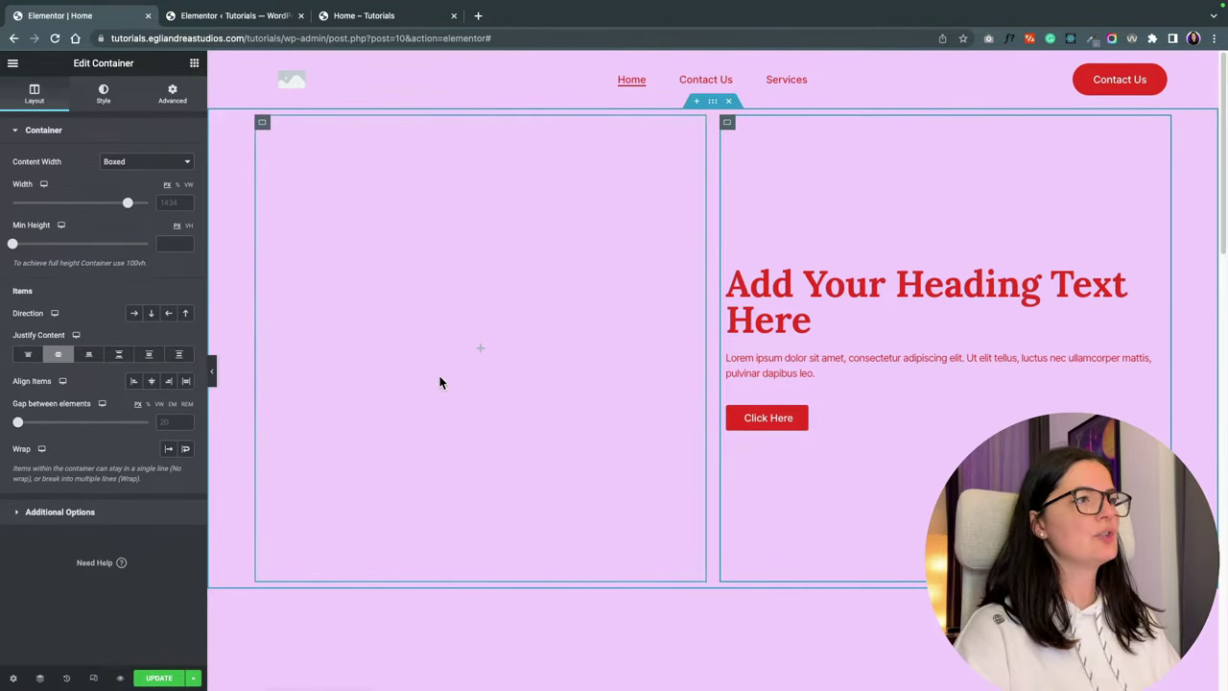
Show the Navigator and open the empty left inner container's layout settings.
{"action": "left_click", "coordinate": [264, 125]}
{"action": "left_click", "coordinate": [264, 125]}
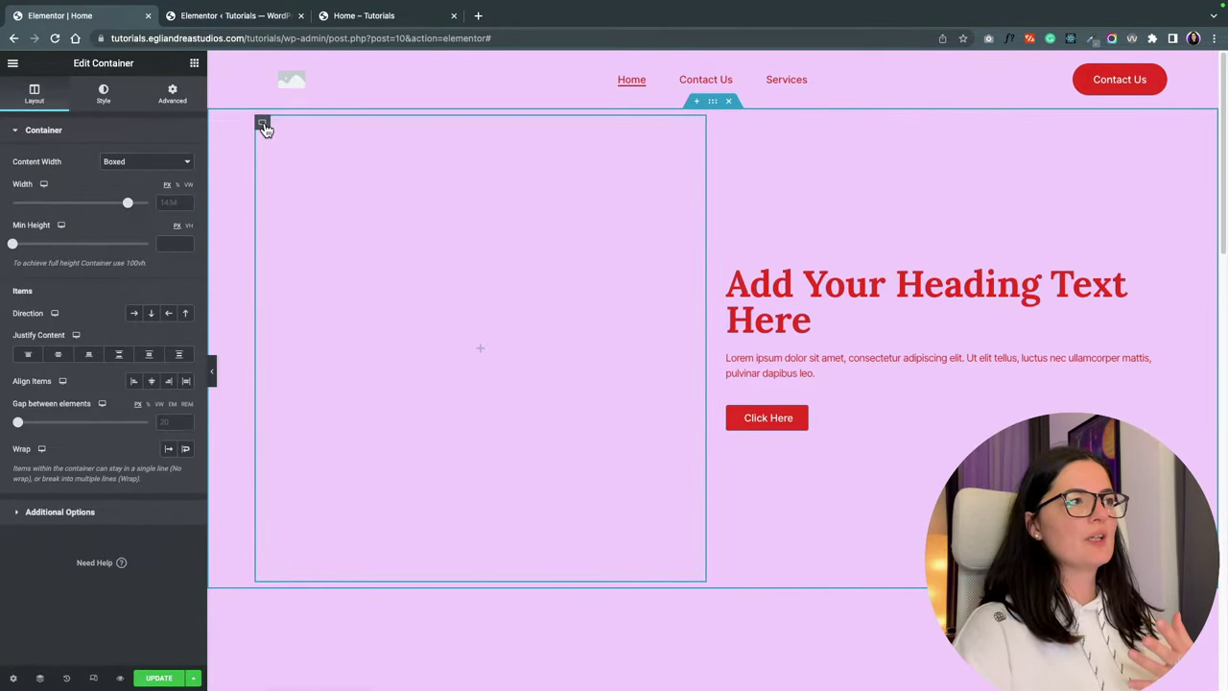
{"action": "key", "text": "ctrl+i"}
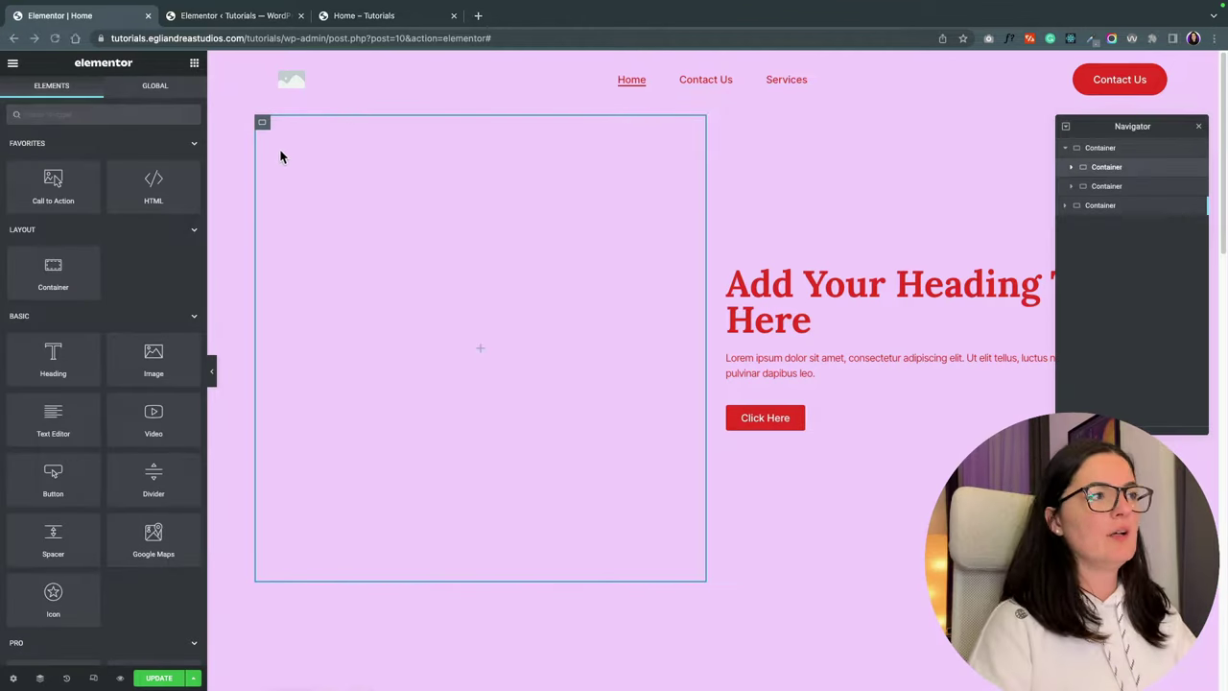
{"action": "left_click", "coordinate": [264, 126]}
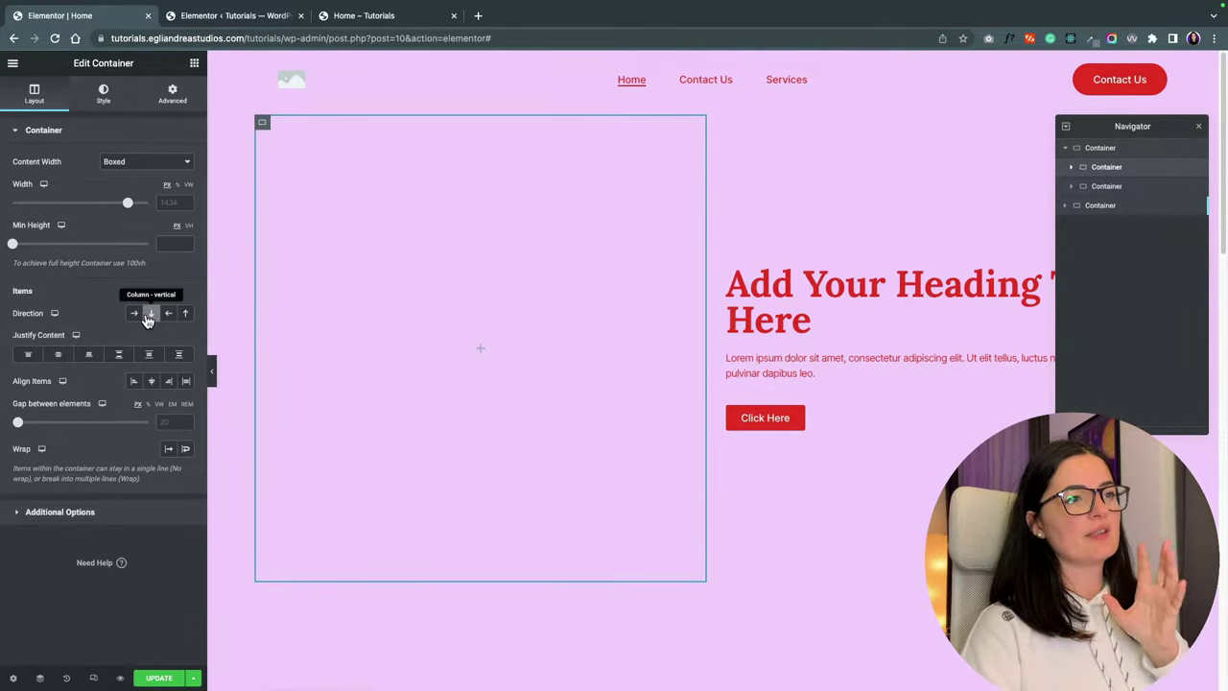
Add an Image widget to the left inner container and duplicate it twice to get three stacked images.
{"action": "left_click", "coordinate": [195, 64]}
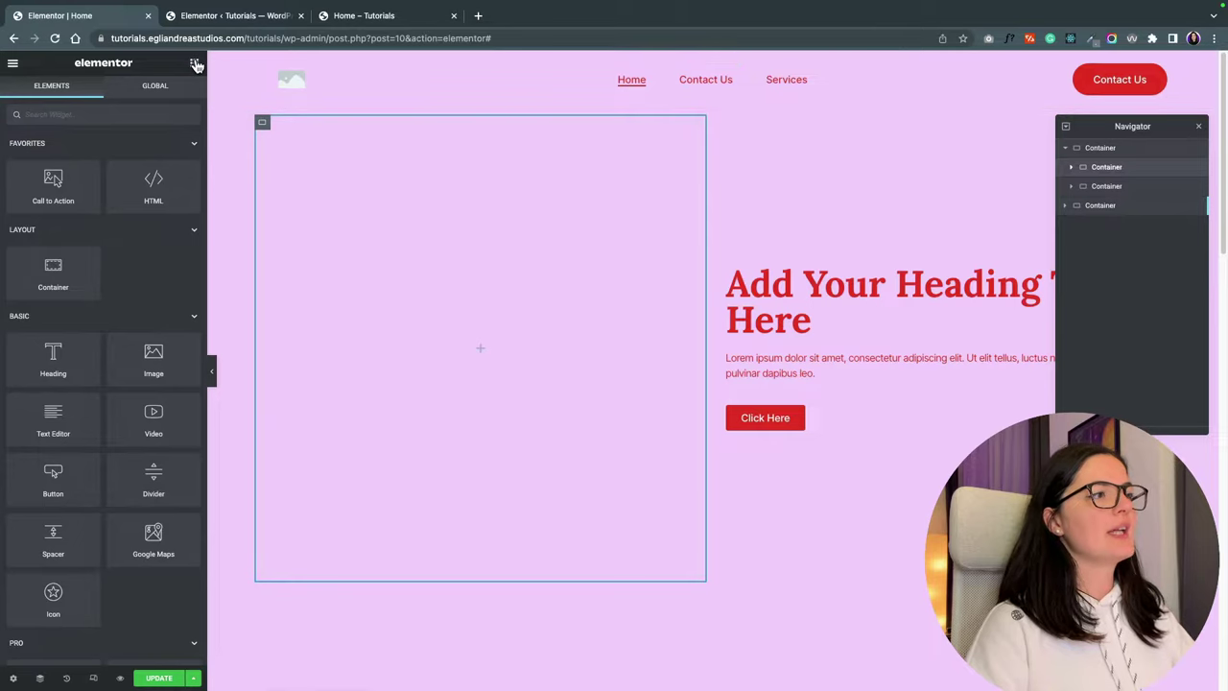
{"action": "left_click_drag", "start_coordinate": [454, 289], "coordinate": [453, 297]}
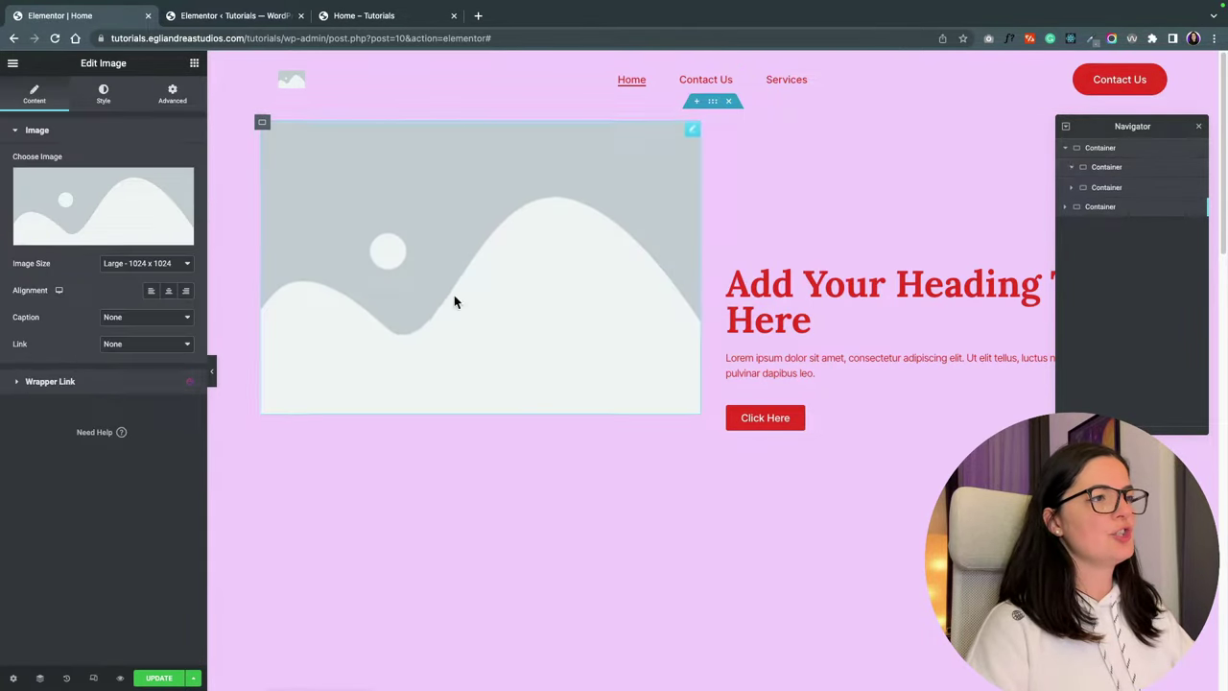
{"action": "right_click", "coordinate": [687, 133]}
{"action": "left_click", "coordinate": [722, 154]}
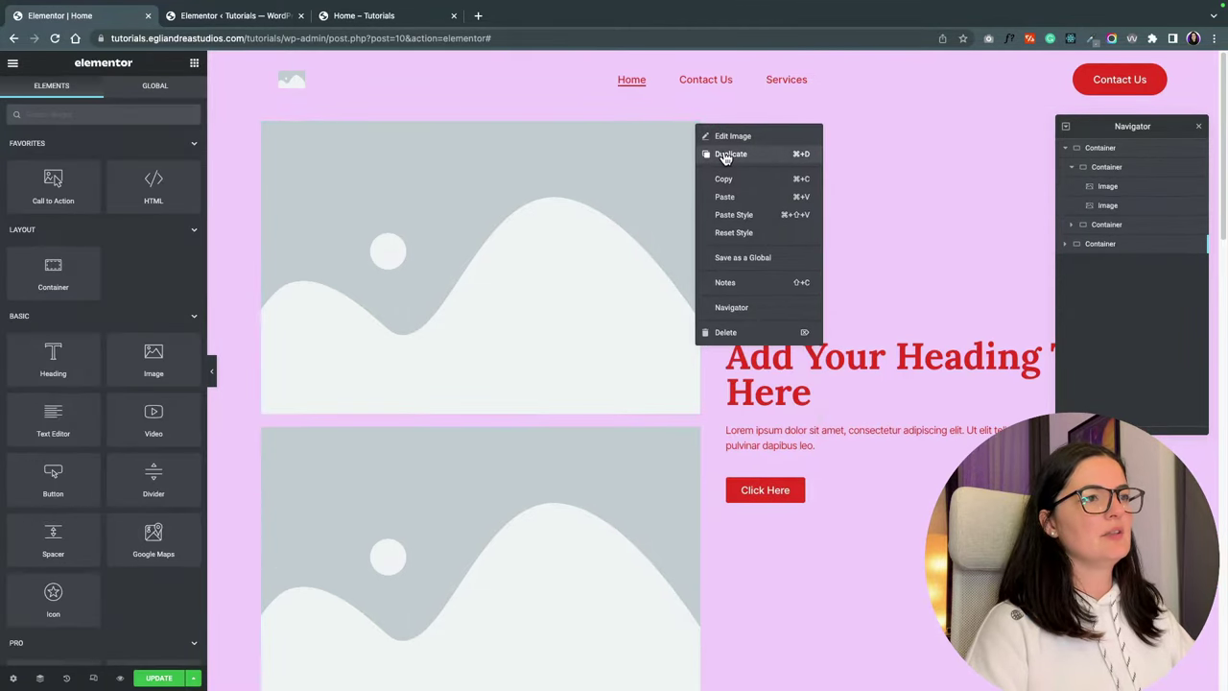
{"action": "left_click", "coordinate": [725, 155]}
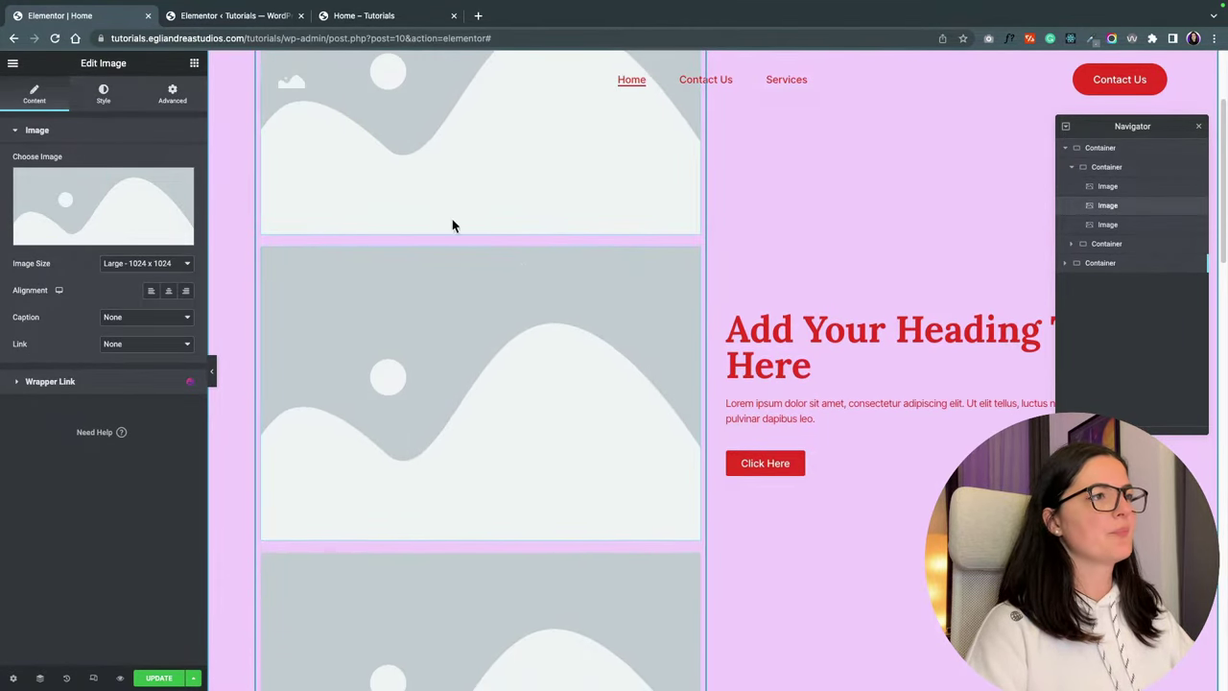
Replace the first placeholder image with Mask-Group-4.jpg from the media library.
{"action": "scroll", "coordinate": [454, 230], "scroll_direction": "up", "scroll_amount": 2}
{"action": "left_click", "coordinate": [451, 246]}
{"action": "left_click", "coordinate": [139, 201]}
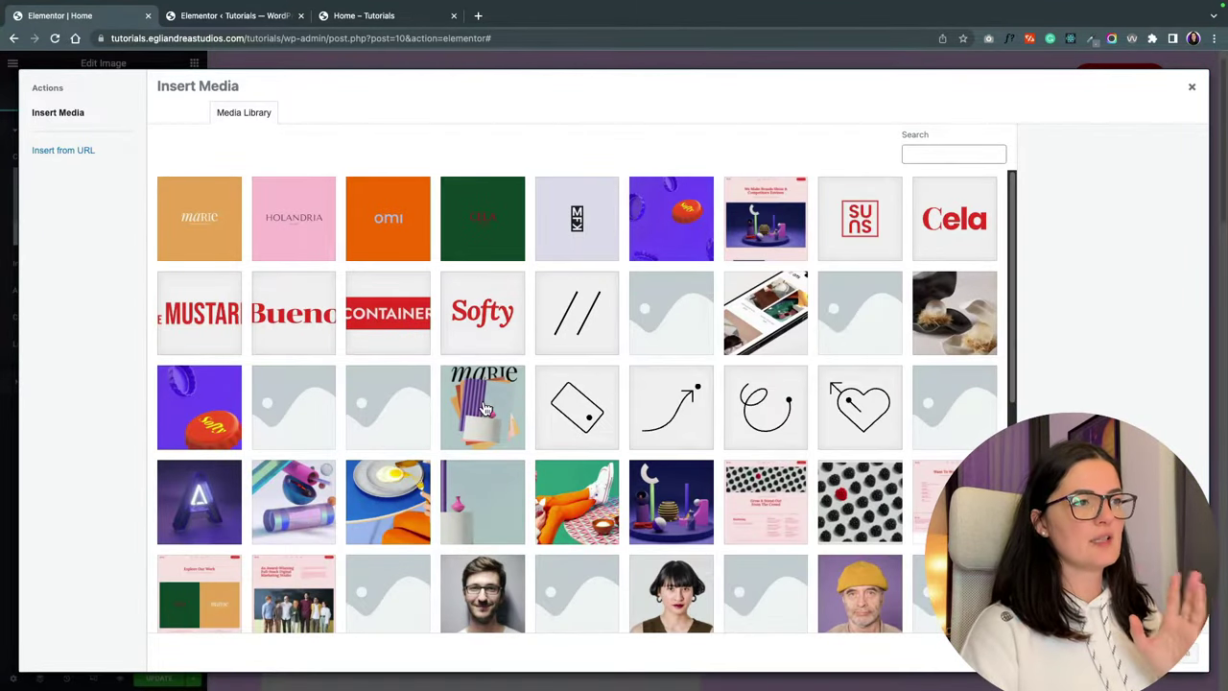
{"action": "left_click", "coordinate": [485, 408]}
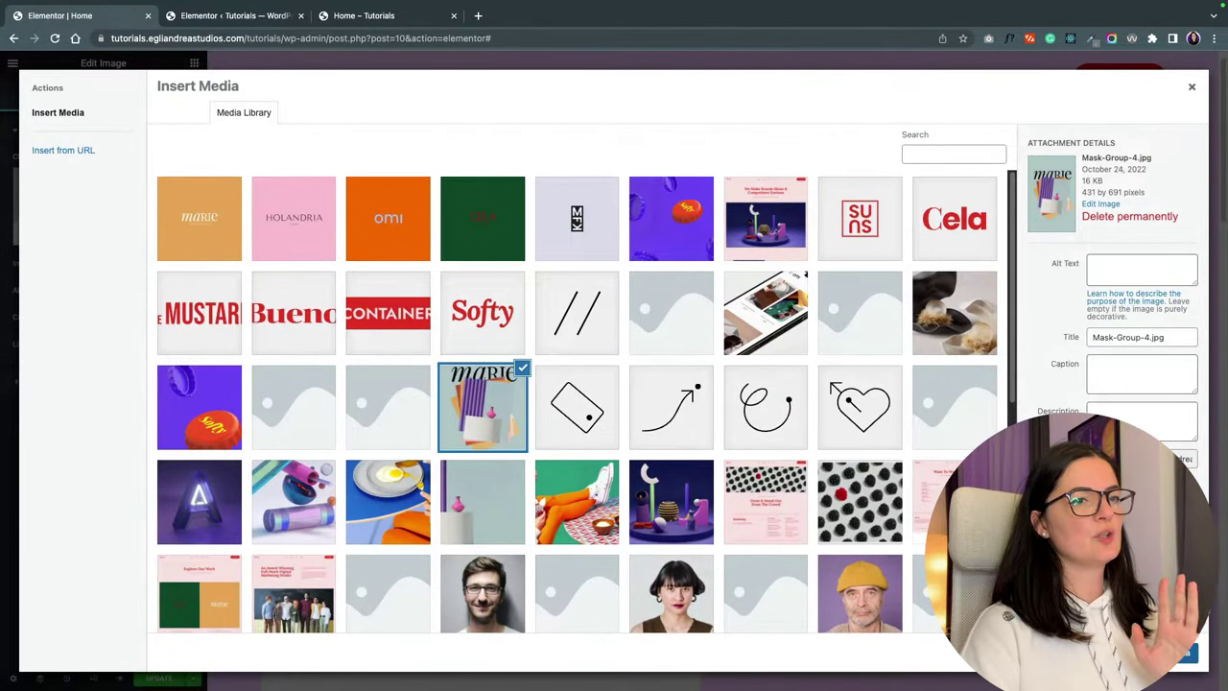
{"action": "left_click", "coordinate": [1179, 652]}
Set the first image's size to Medium - 300 x 300.
{"action": "scroll", "coordinate": [606, 588], "scroll_direction": "down", "scroll_amount": 3}
{"action": "left_click", "coordinate": [606, 588]}
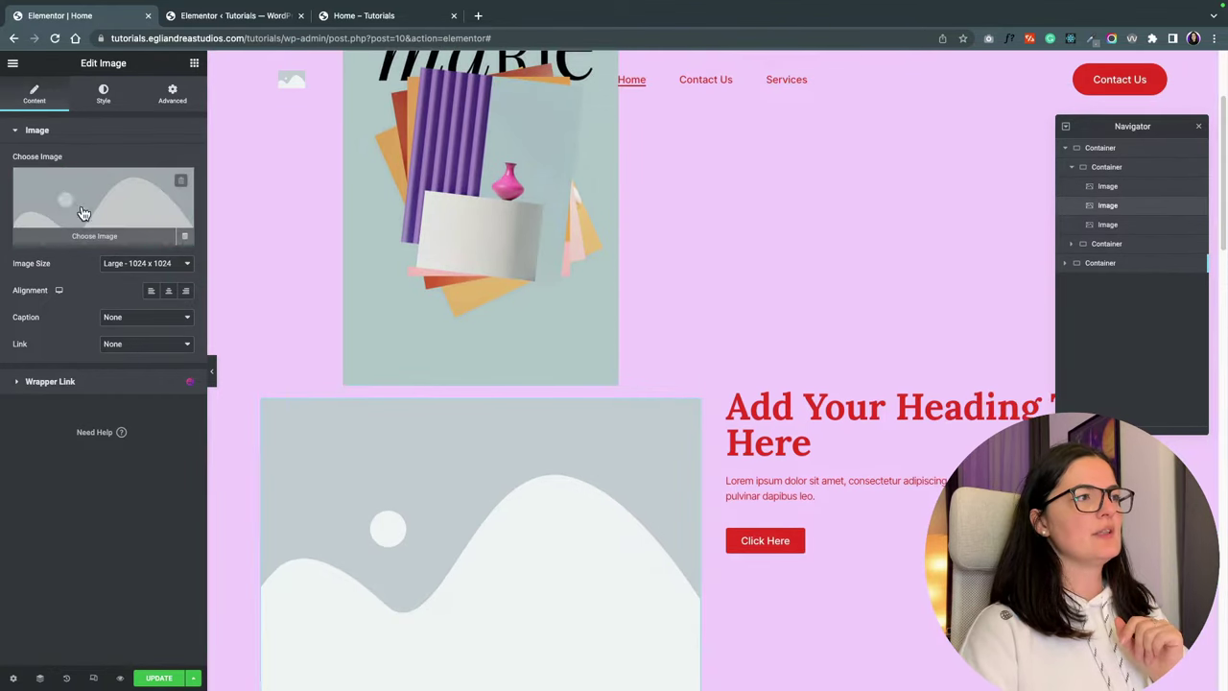
{"action": "left_click", "coordinate": [502, 245]}
{"action": "left_click", "coordinate": [112, 265]}
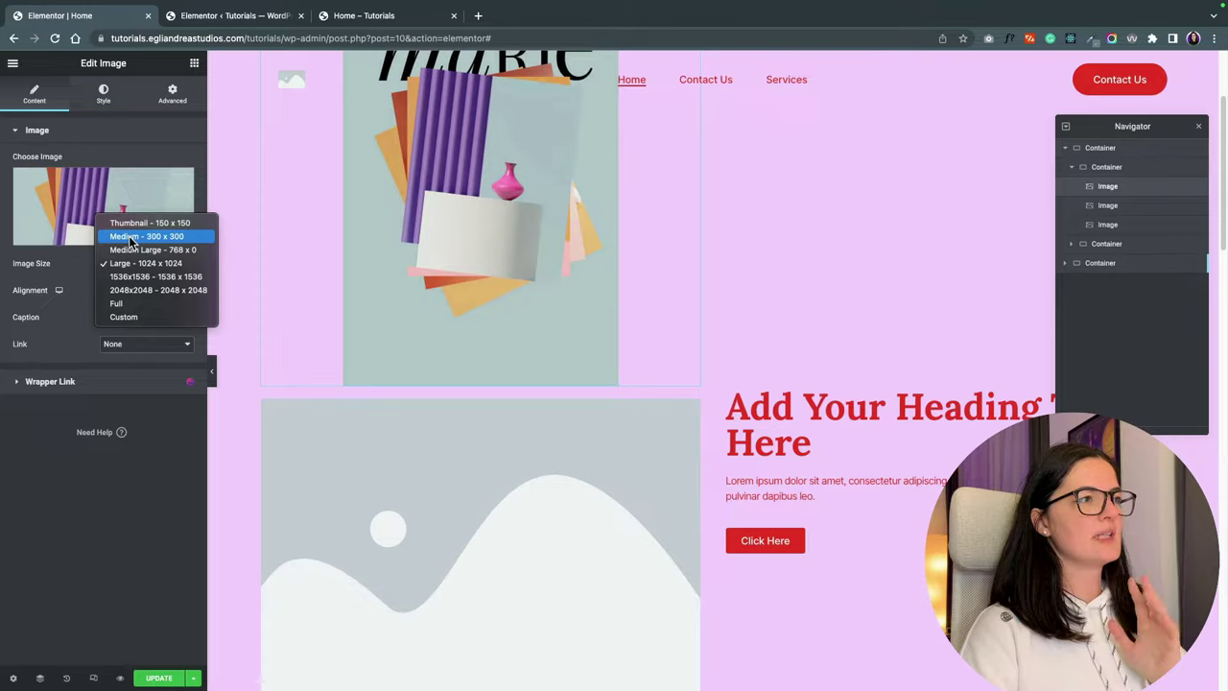
Replace the second placeholder with the omi phone image from the media library and set its size to Medium - 300 x 300.
{"action": "left_click", "coordinate": [100, 205]}
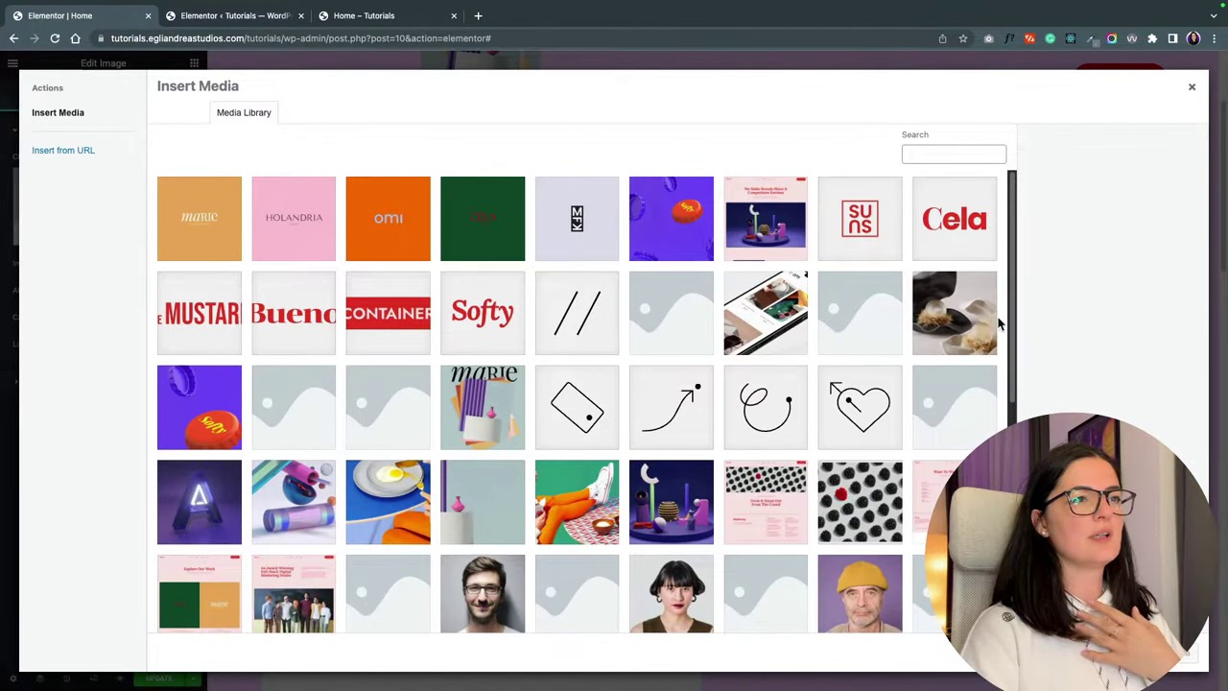
{"action": "left_click", "coordinate": [783, 317]}
{"action": "left_click", "coordinate": [1156, 652]}
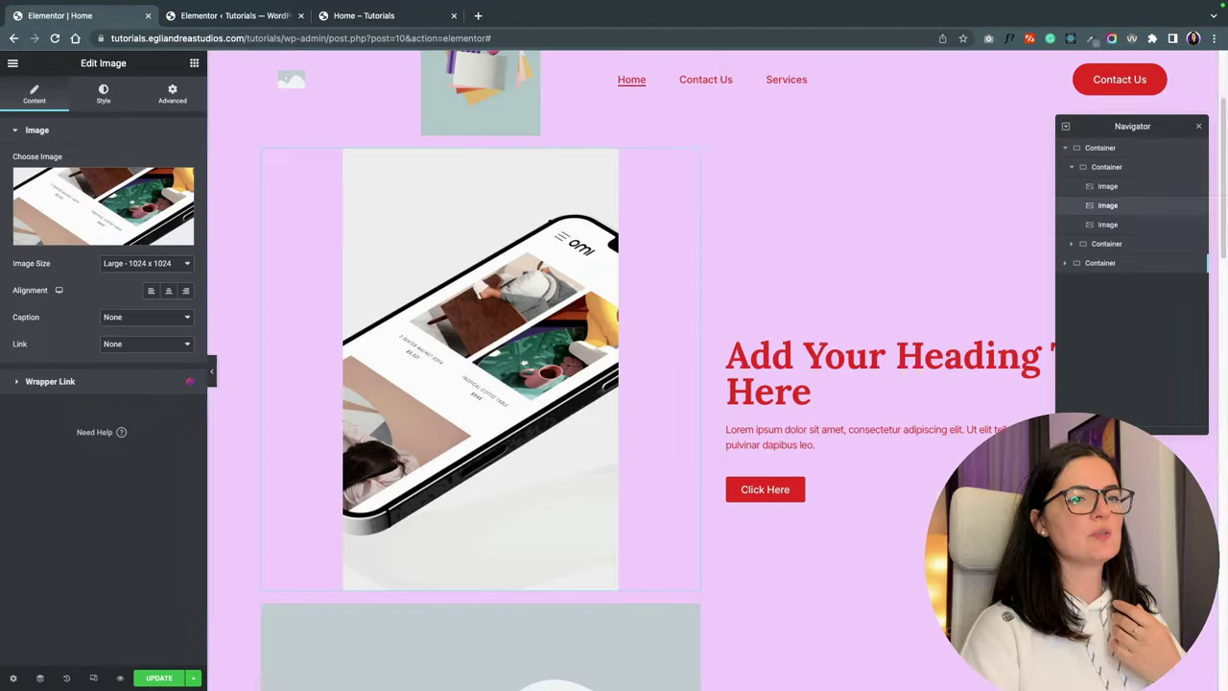
{"action": "left_click", "coordinate": [144, 263]}
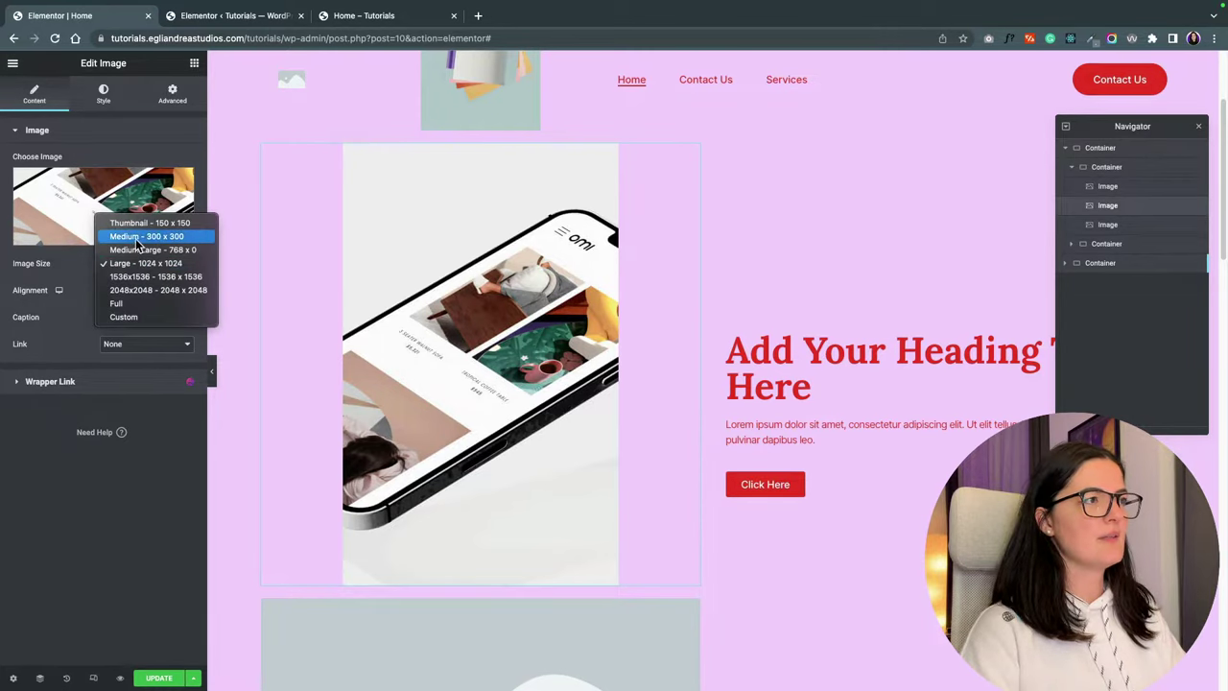
{"action": "left_click", "coordinate": [144, 236]}
Replace the third placeholder with Mask-Group-2-1.jpg from the media library and set its size to Medium - 300 x 300.
{"action": "scroll", "coordinate": [469, 435], "scroll_direction": "down", "scroll_amount": 1}
{"action": "left_click", "coordinate": [279, 295]}
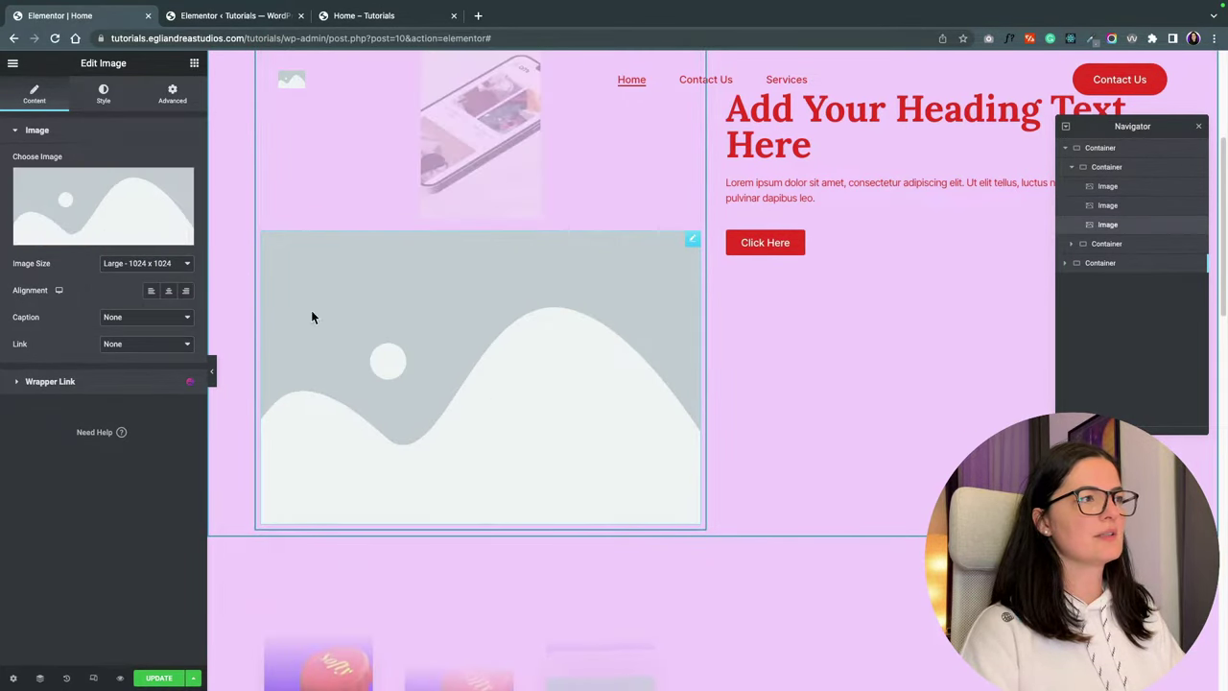
{"action": "left_click", "coordinate": [135, 206]}
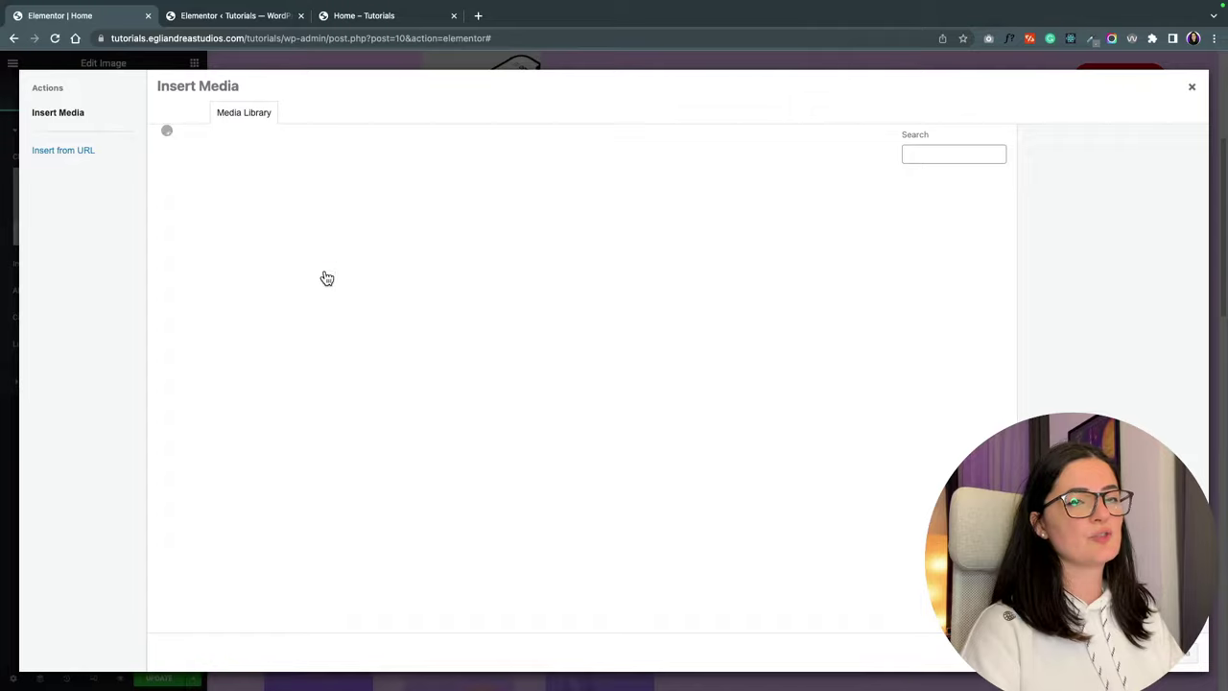
{"action": "left_click", "coordinate": [971, 318]}
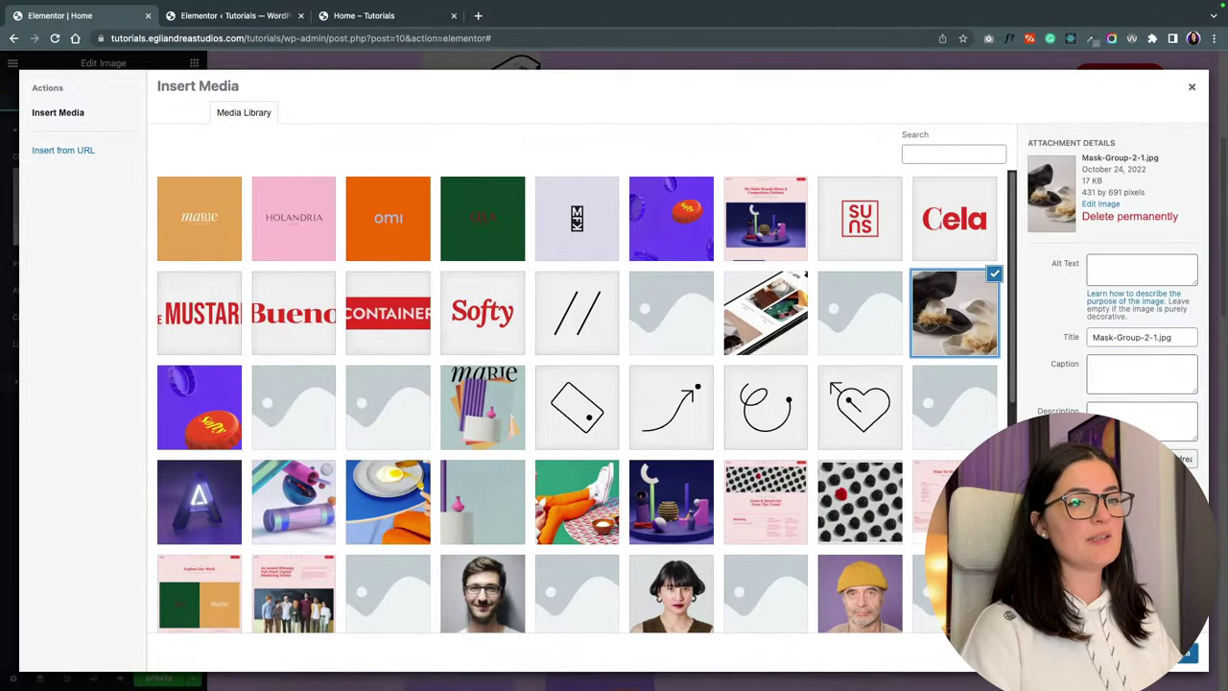
{"action": "left_click", "coordinate": [1151, 654]}
{"action": "left_click", "coordinate": [133, 266]}
{"action": "left_click", "coordinate": [139, 235]}
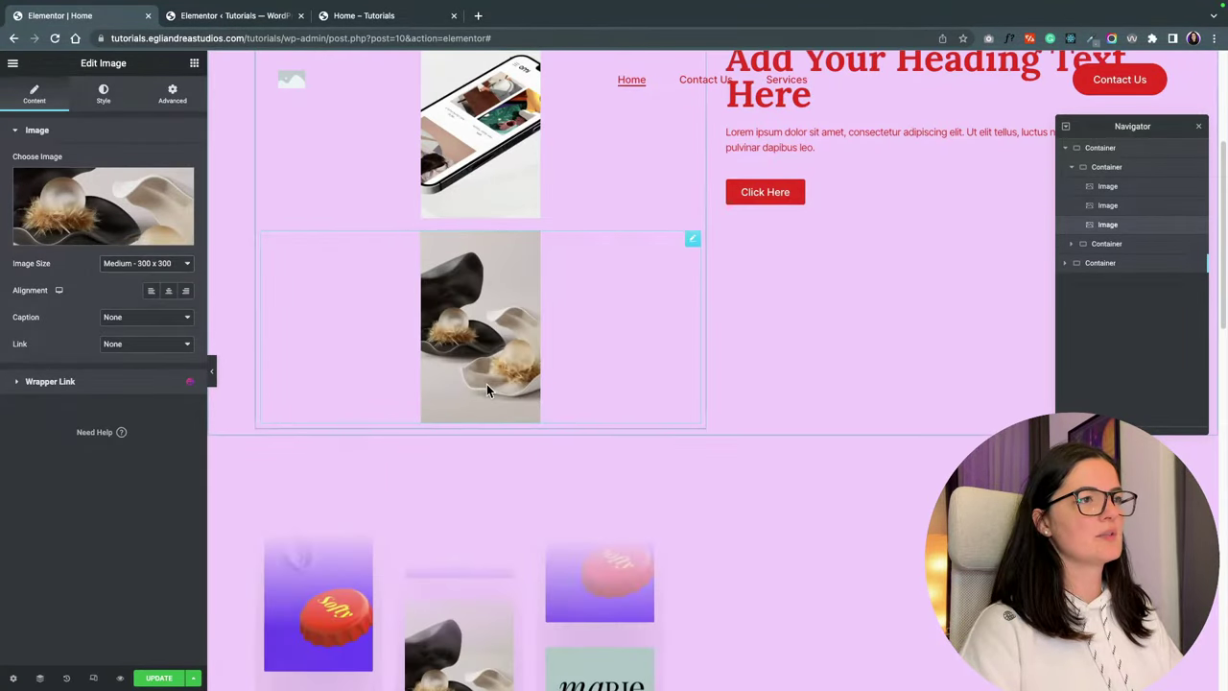
Change the image container's content width to Full Width and set its width to 14%.
{"action": "scroll", "coordinate": [604, 427], "scroll_direction": "up", "scroll_amount": 3}
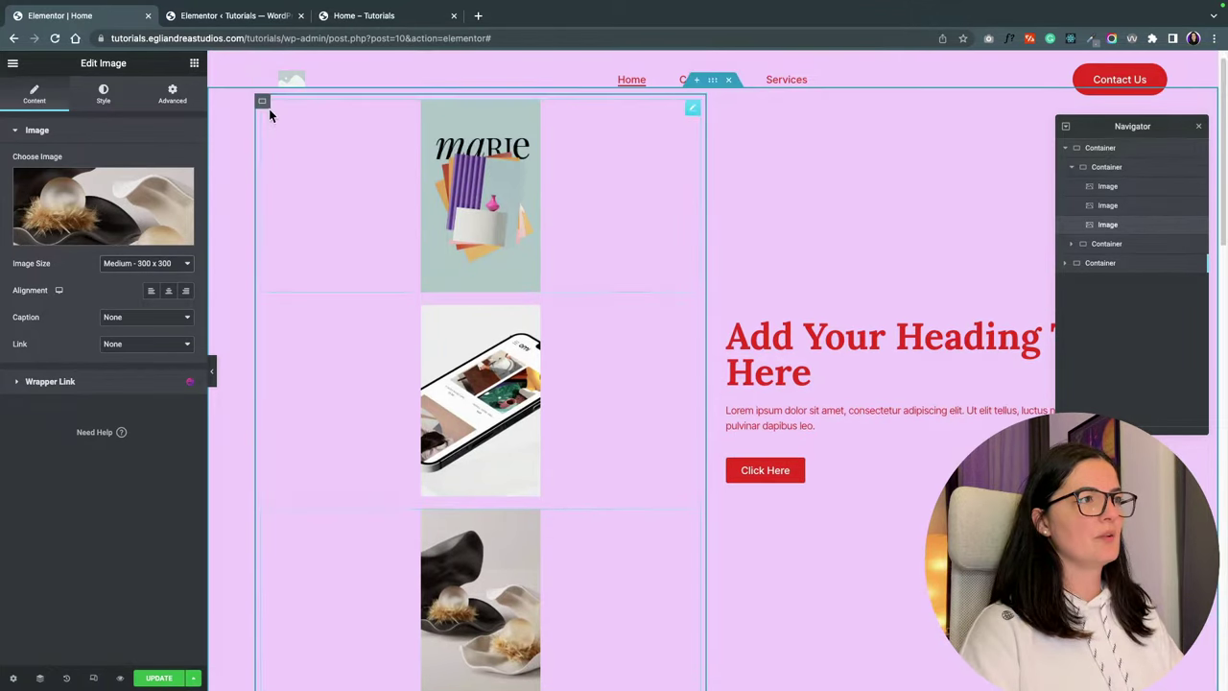
{"action": "left_click", "coordinate": [263, 102]}
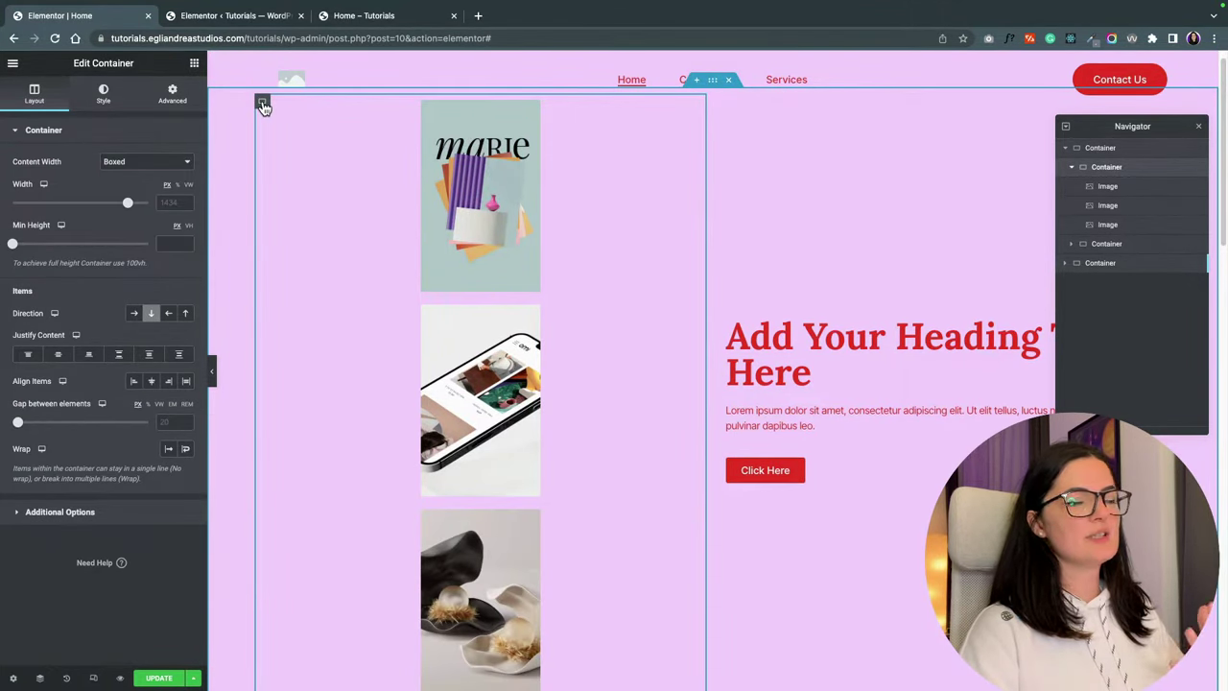
{"action": "left_click", "coordinate": [177, 184]}
{"action": "left_click_drag", "start_coordinate": [149, 208], "coordinate": [31, 204]}
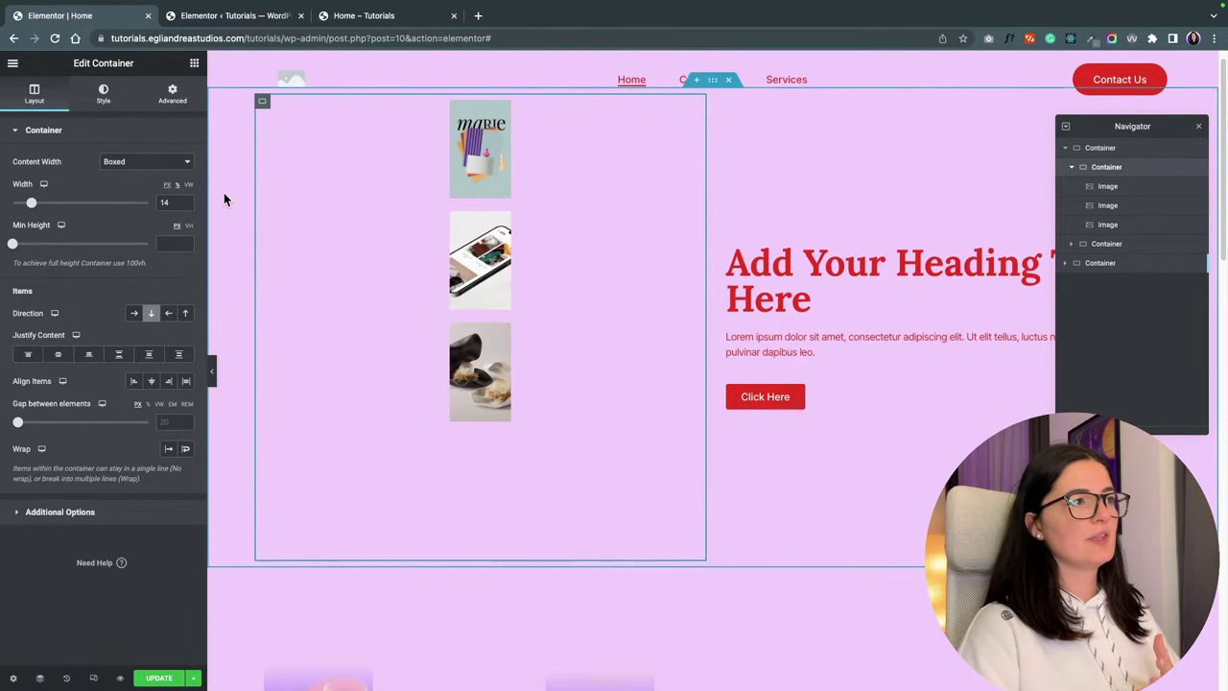
{"action": "left_click", "coordinate": [176, 162]}
{"action": "left_click", "coordinate": [158, 185]}
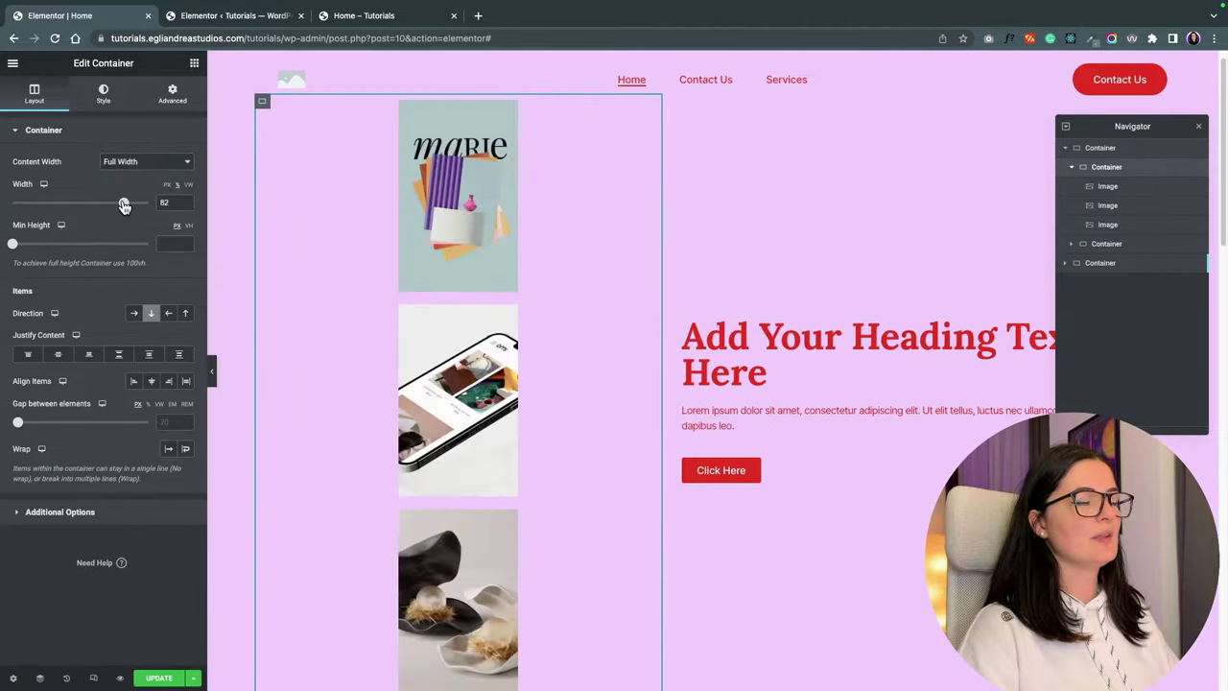
{"action": "left_click_drag", "start_coordinate": [98, 203], "coordinate": [32, 218]}
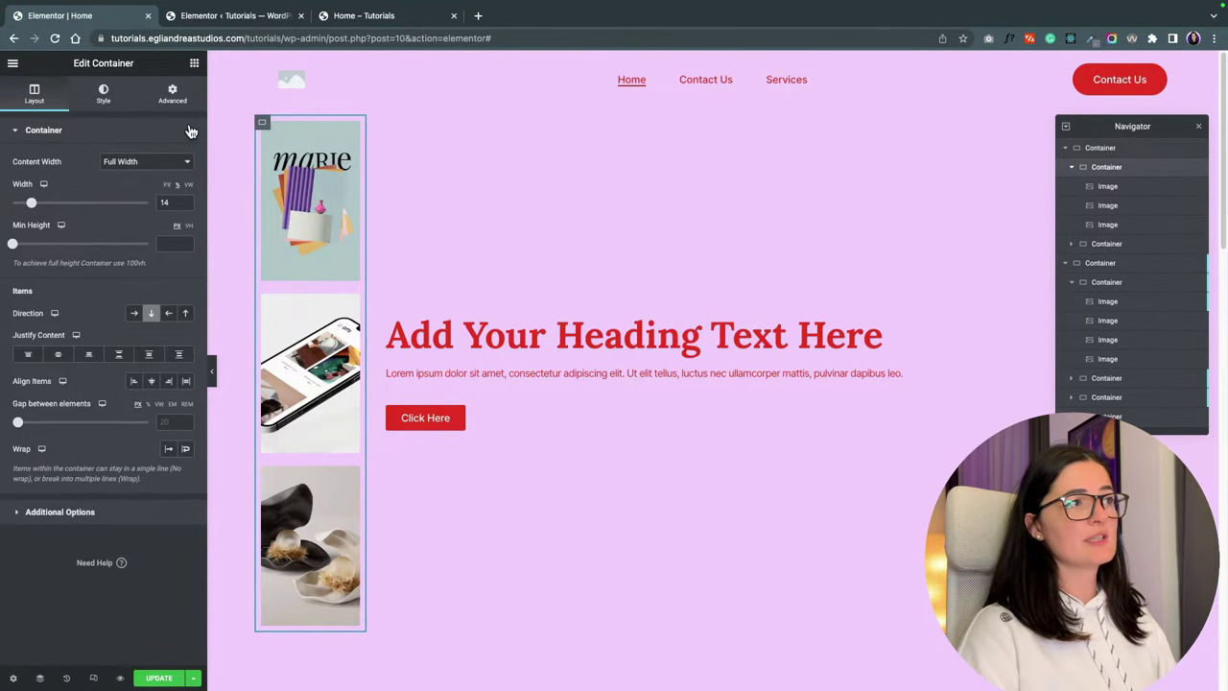
Give the image container 15 px padding on all sides and a 50 px top margin, with the other margins at 0.
{"action": "left_click", "coordinate": [173, 96]}
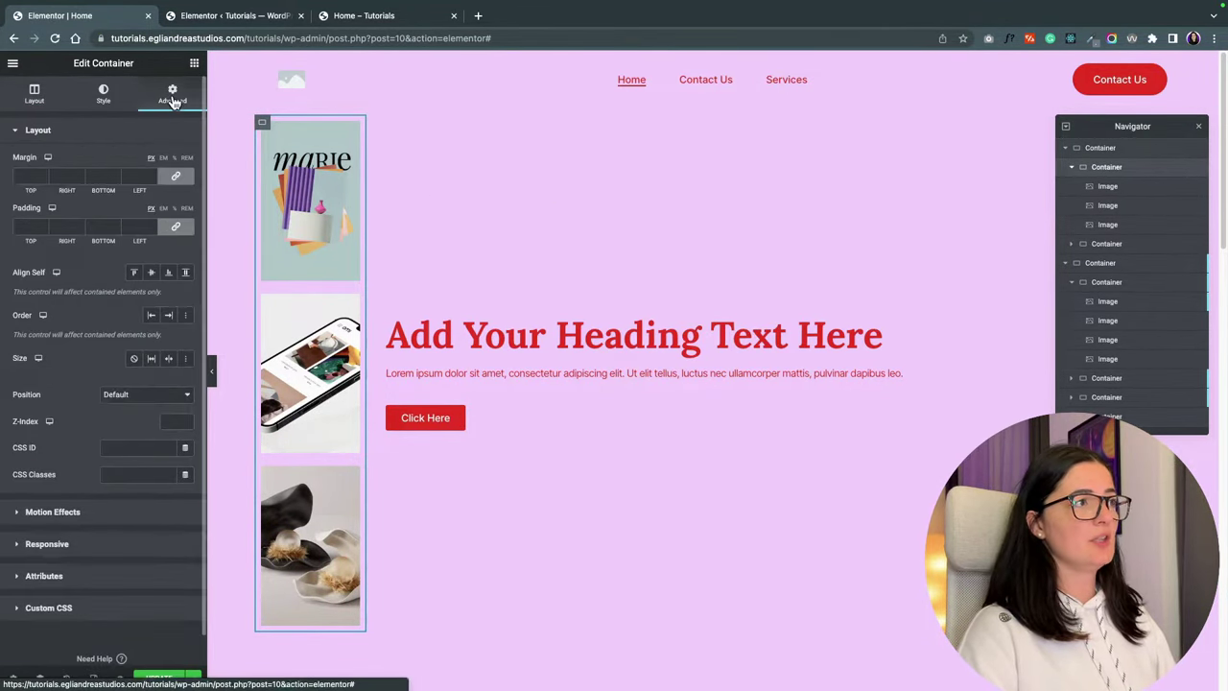
{"action": "left_click", "coordinate": [25, 225]}
{"action": "type", "text": "15"}
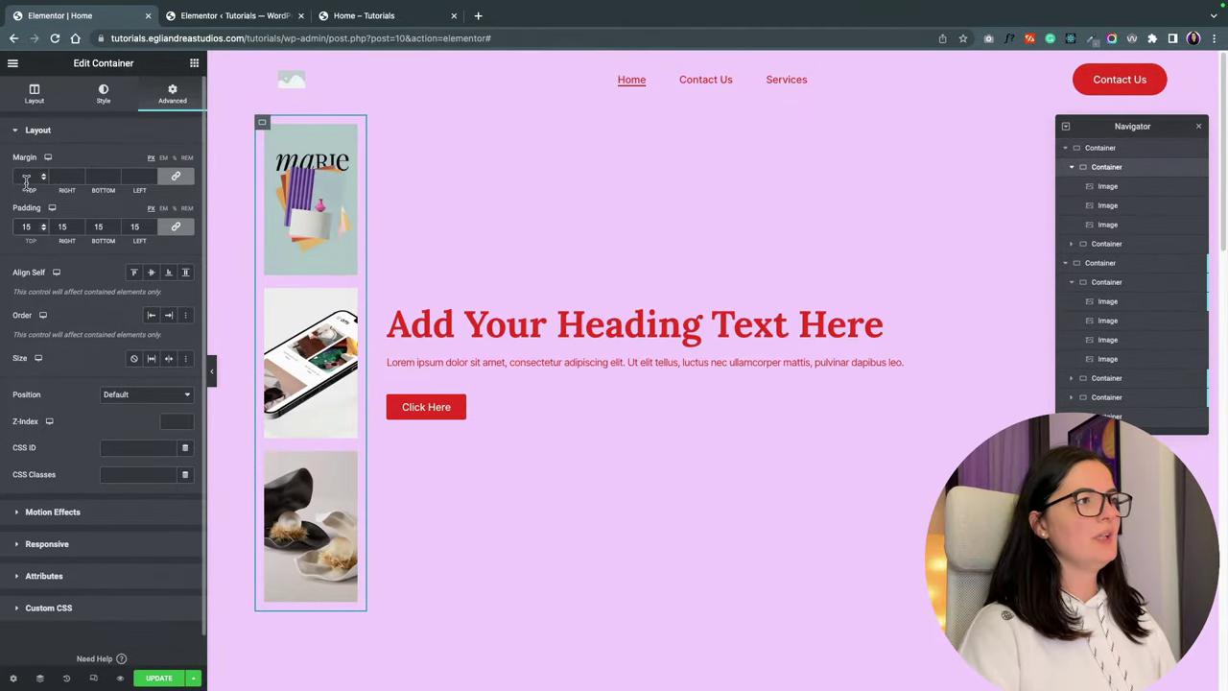
{"action": "left_click", "coordinate": [25, 177]}
{"action": "type", "text": "030"}
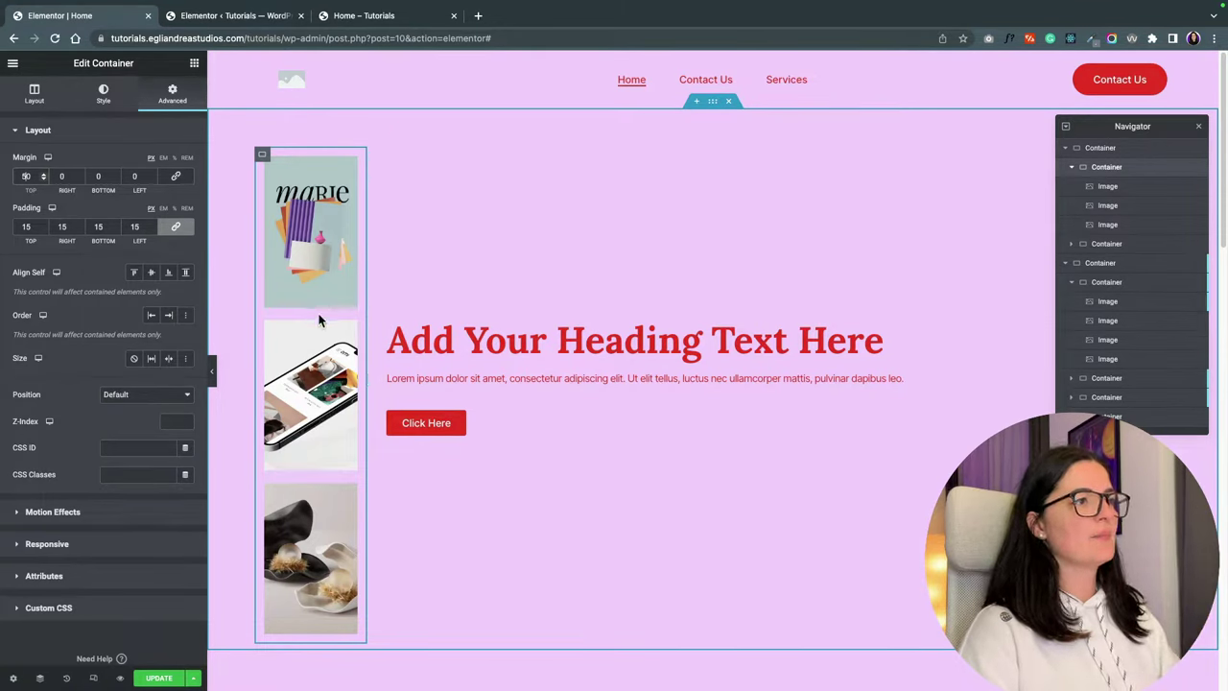
Duplicate the image container twice to get three image columns side by side.
{"action": "right_click", "coordinate": [265, 160]}
{"action": "left_click", "coordinate": [291, 183]}
{"action": "right_click", "coordinate": [377, 156]}
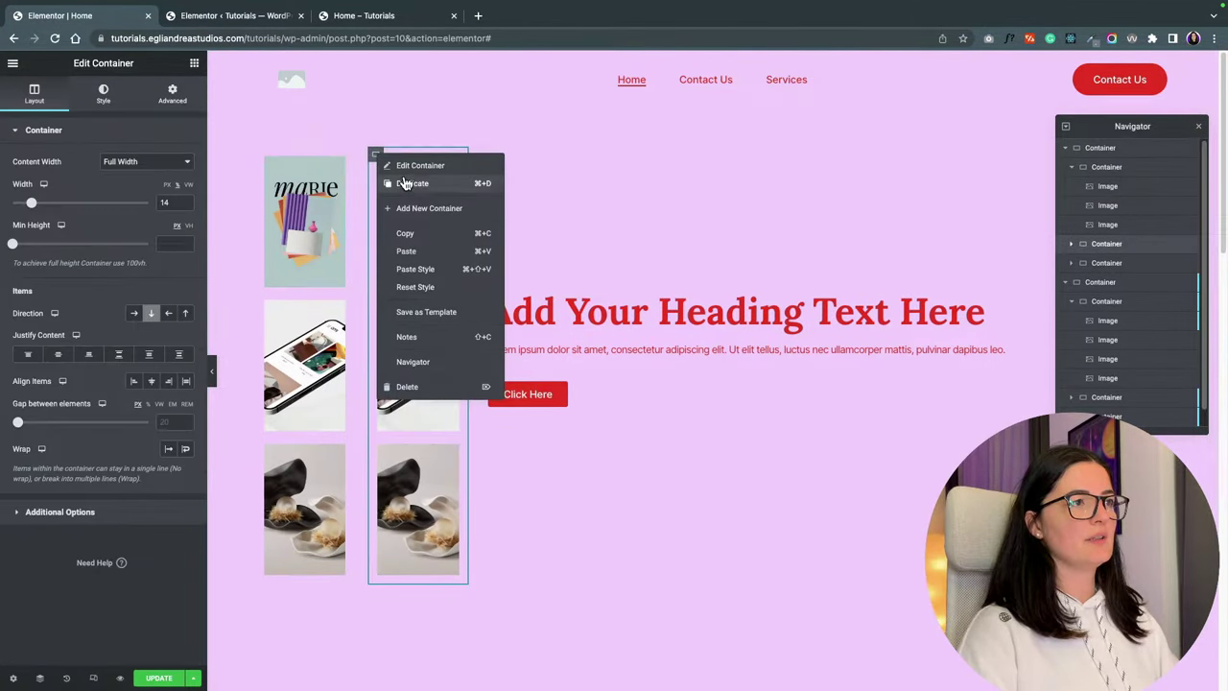
{"action": "left_click", "coordinate": [405, 183]}
Clear the None size option on the container holding the heading, text and button.
{"action": "left_click", "coordinate": [709, 391]}
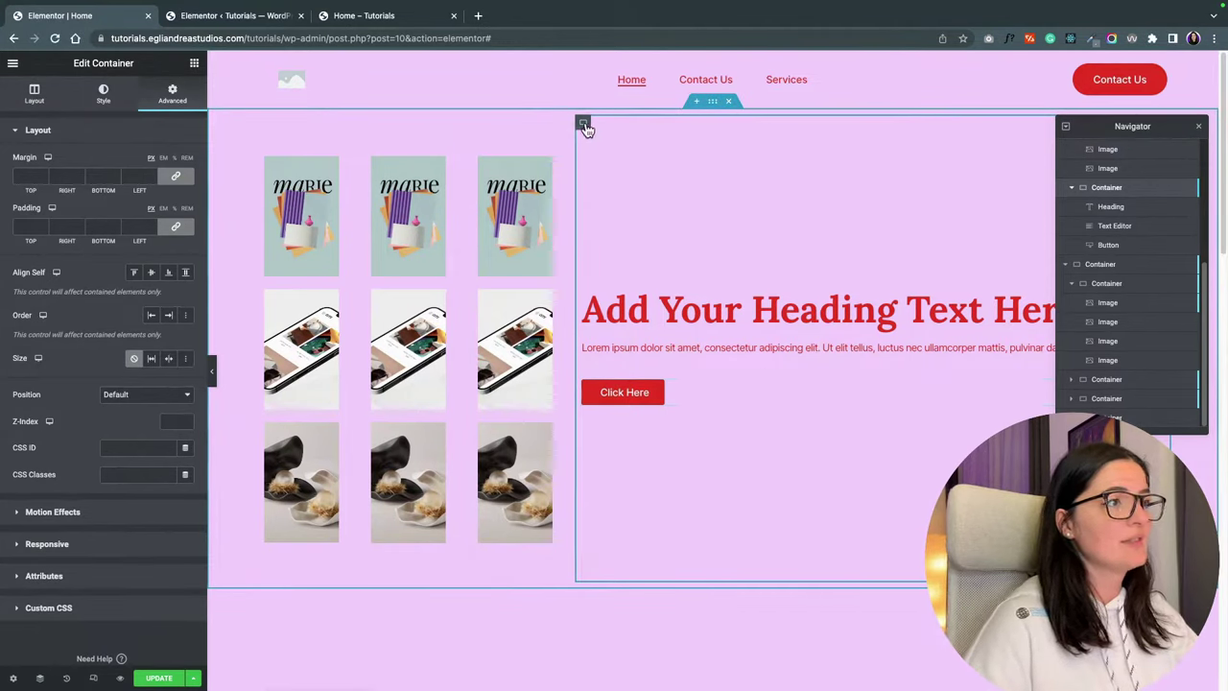
{"action": "left_click", "coordinate": [133, 361]}
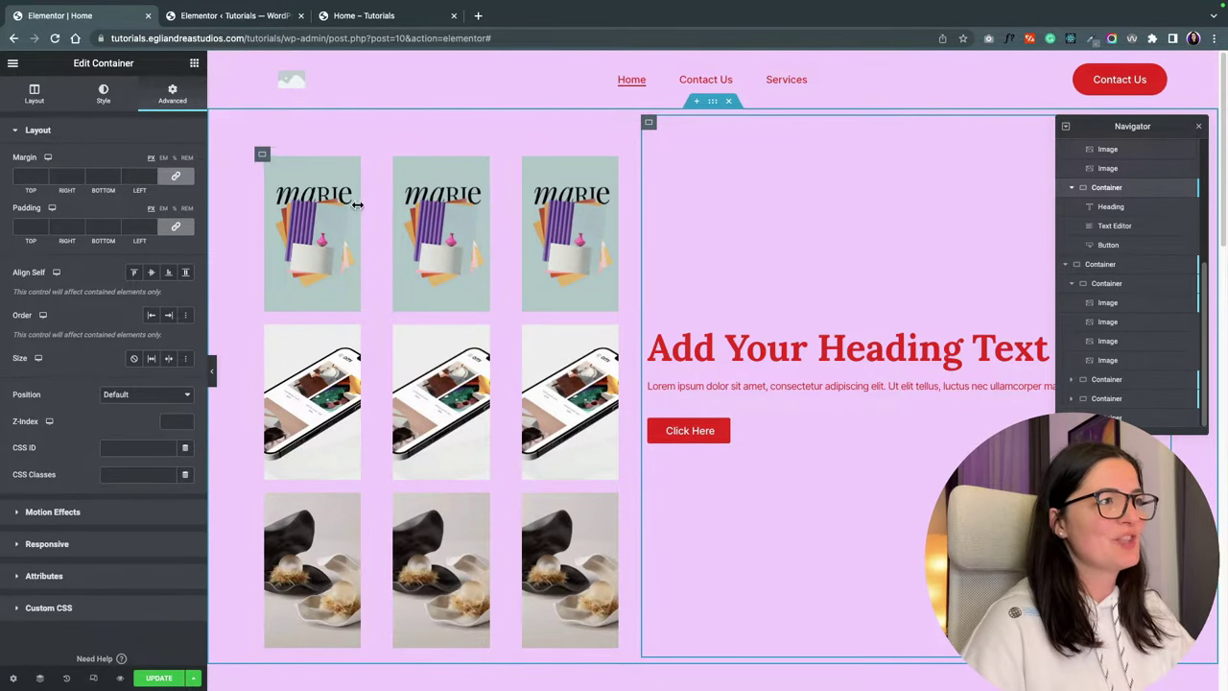
Set the gap between elements to 5% in each of the three image columns.
{"action": "left_click", "coordinate": [265, 156]}
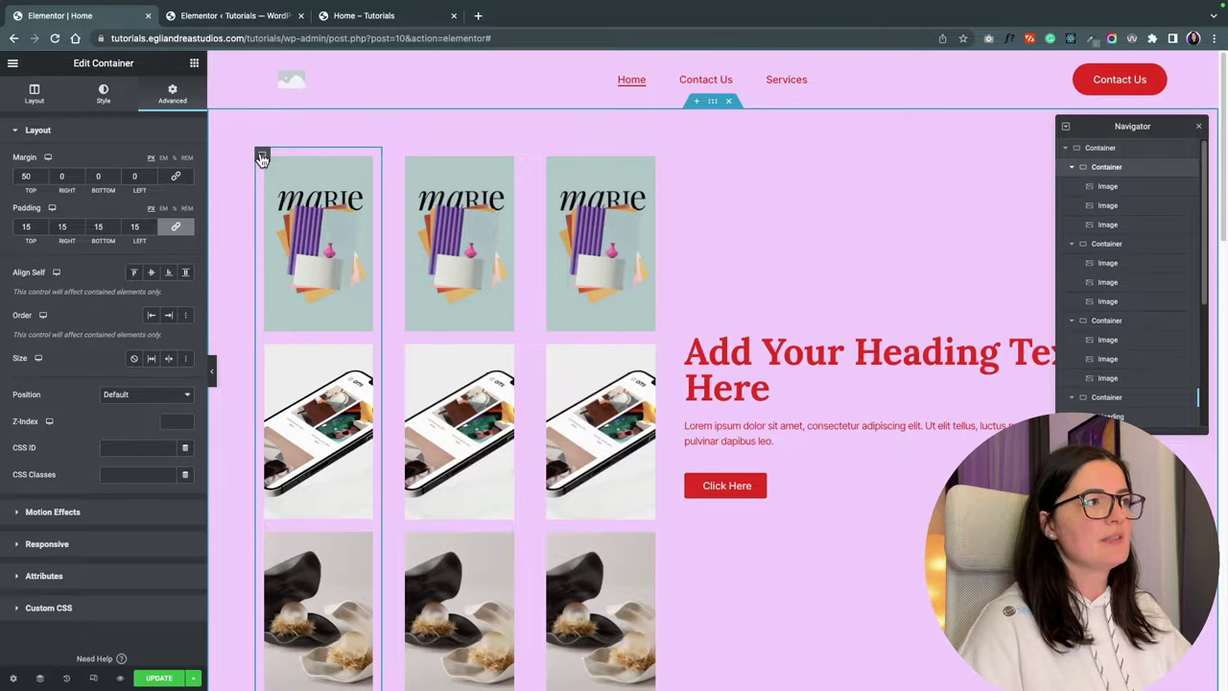
{"action": "left_click", "coordinate": [35, 93]}
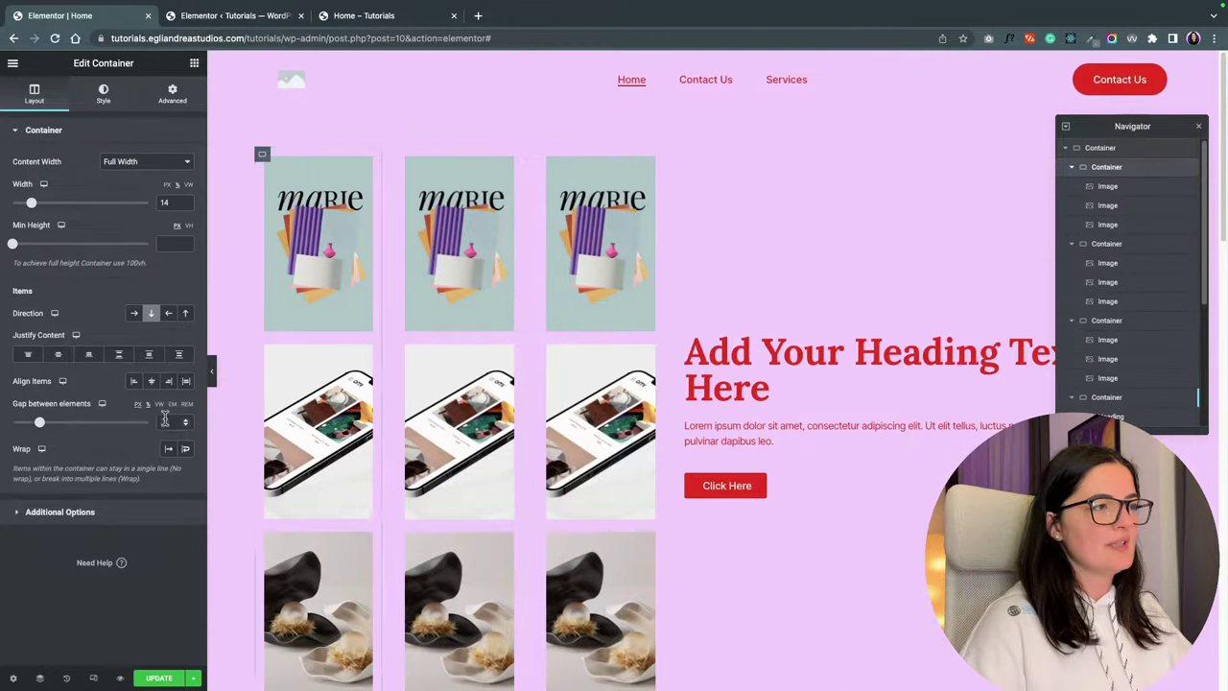
{"action": "scroll", "coordinate": [166, 422], "scroll_direction": "up", "scroll_amount": 5}
{"action": "scroll", "coordinate": [166, 422], "scroll_direction": "down", "scroll_amount": 5}
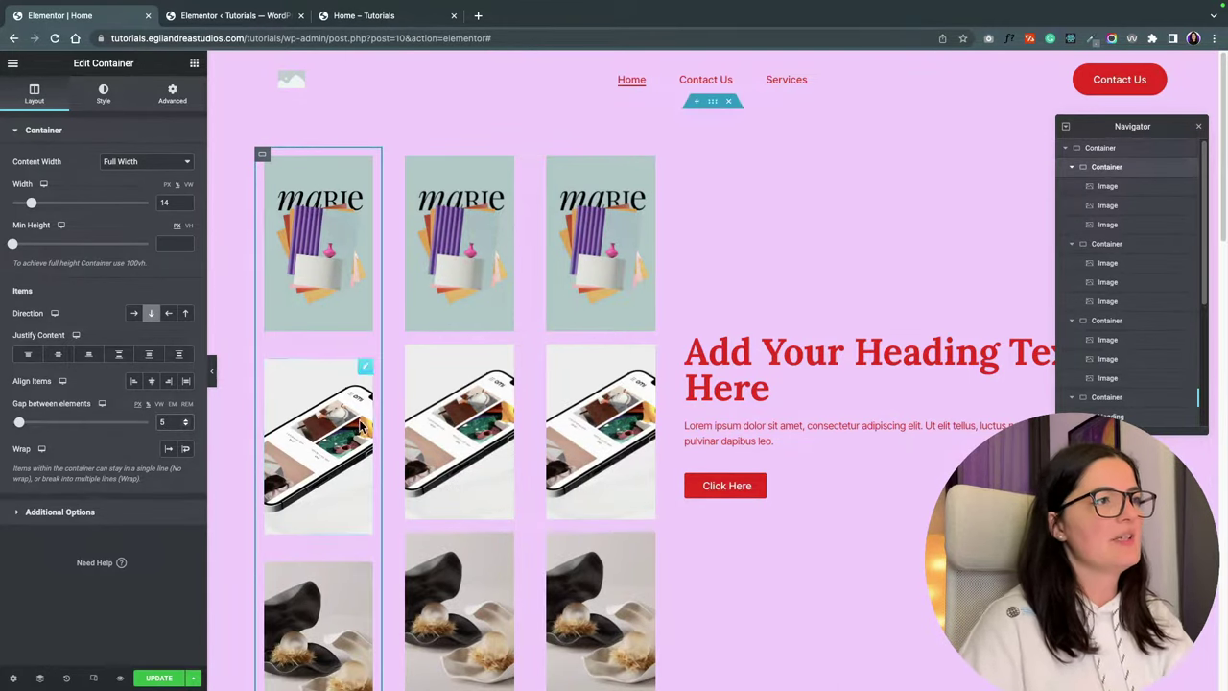
{"action": "scroll", "coordinate": [157, 413], "scroll_direction": "up", "scroll_amount": 1}
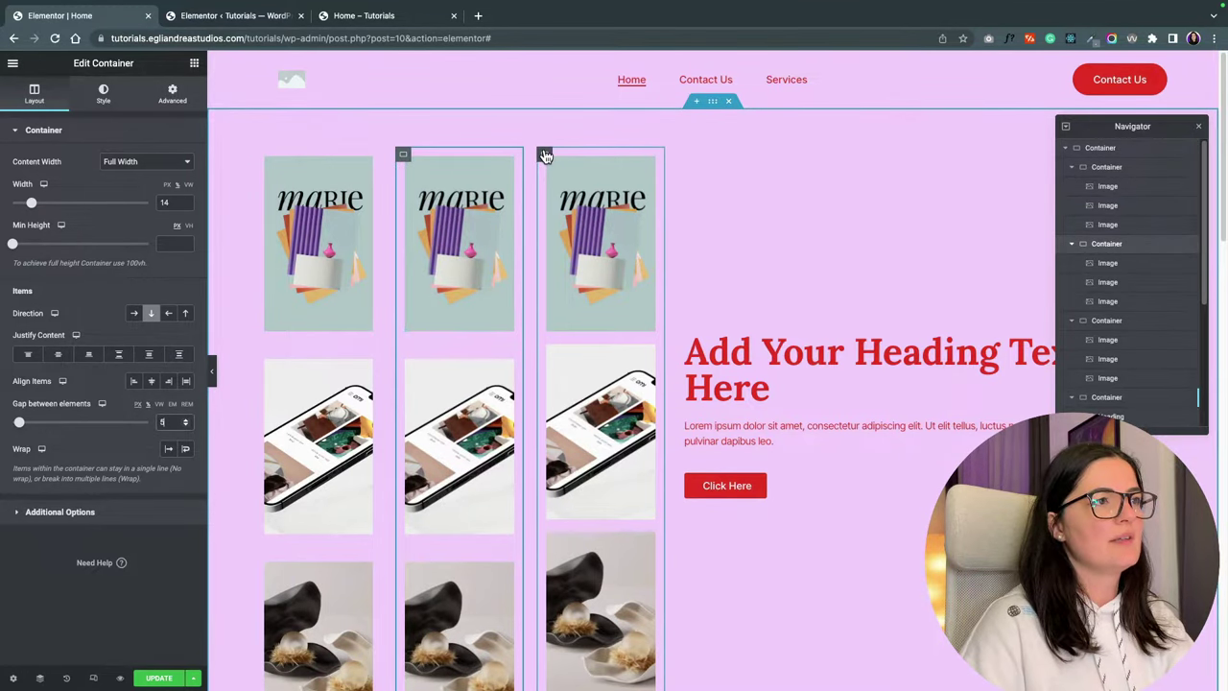
{"action": "left_click", "coordinate": [544, 153]}
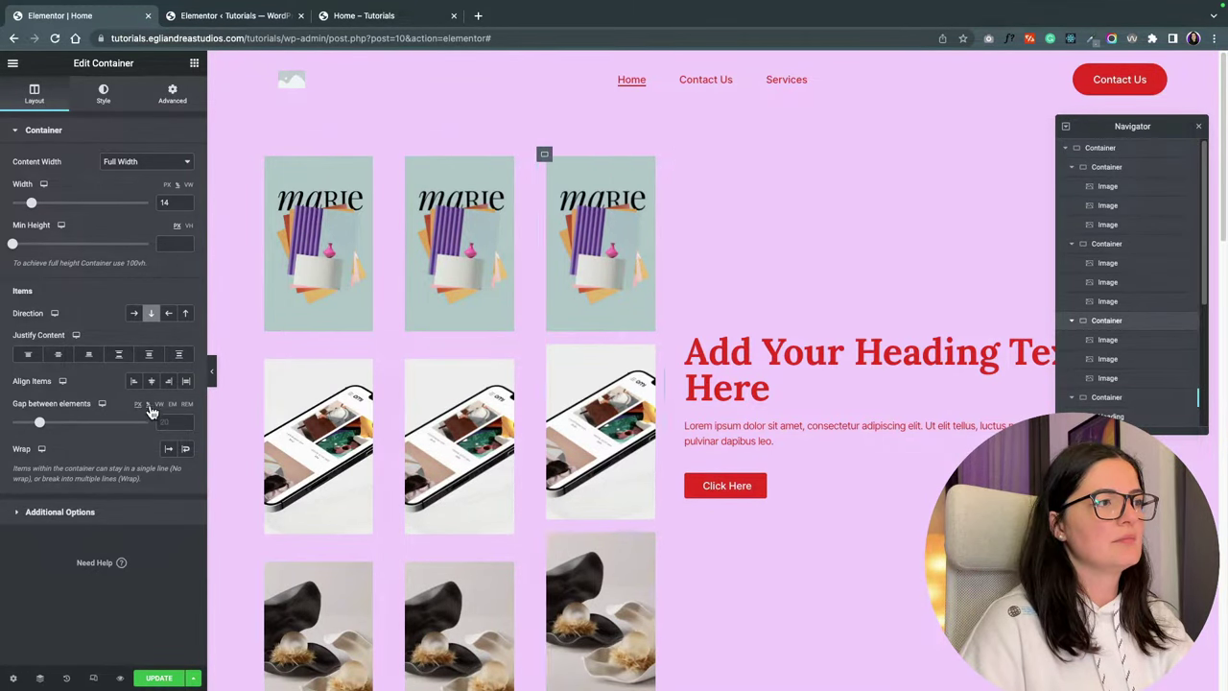
{"action": "scroll", "coordinate": [156, 418], "scroll_direction": "up", "scroll_amount": 1}
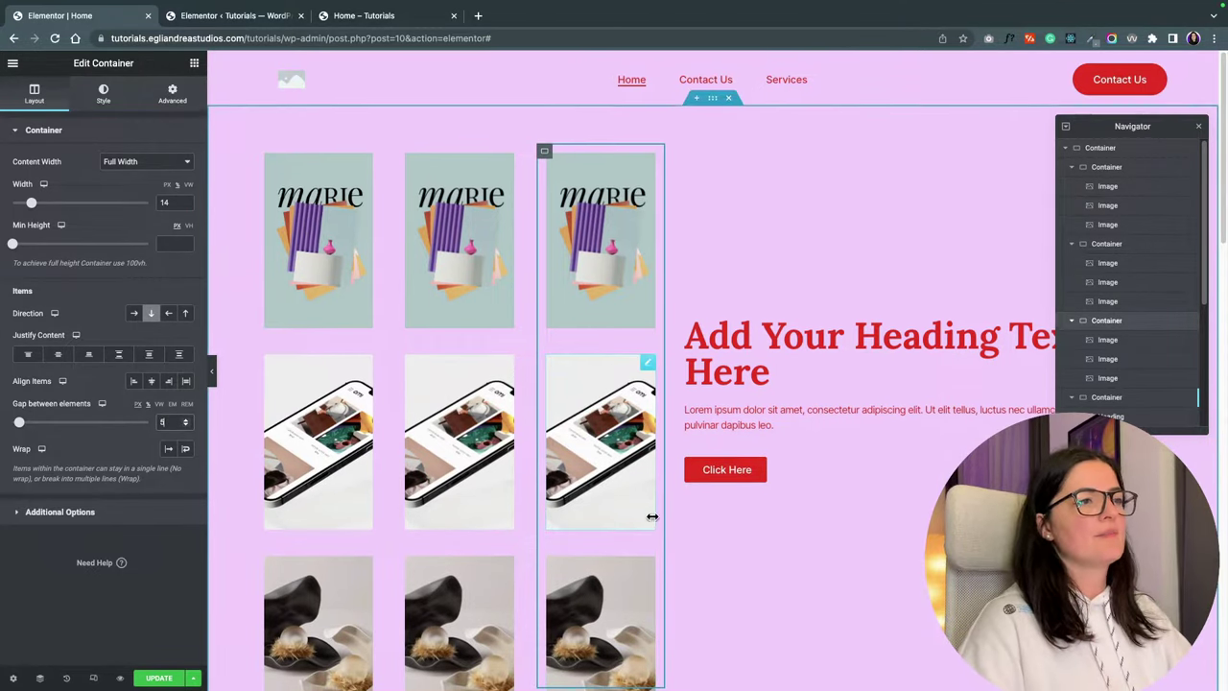
Preview the page in its own browser tab and return to the editor.
{"action": "scroll", "coordinate": [652, 516], "scroll_direction": "down", "scroll_amount": 1}
{"action": "left_click", "coordinate": [120, 677]}
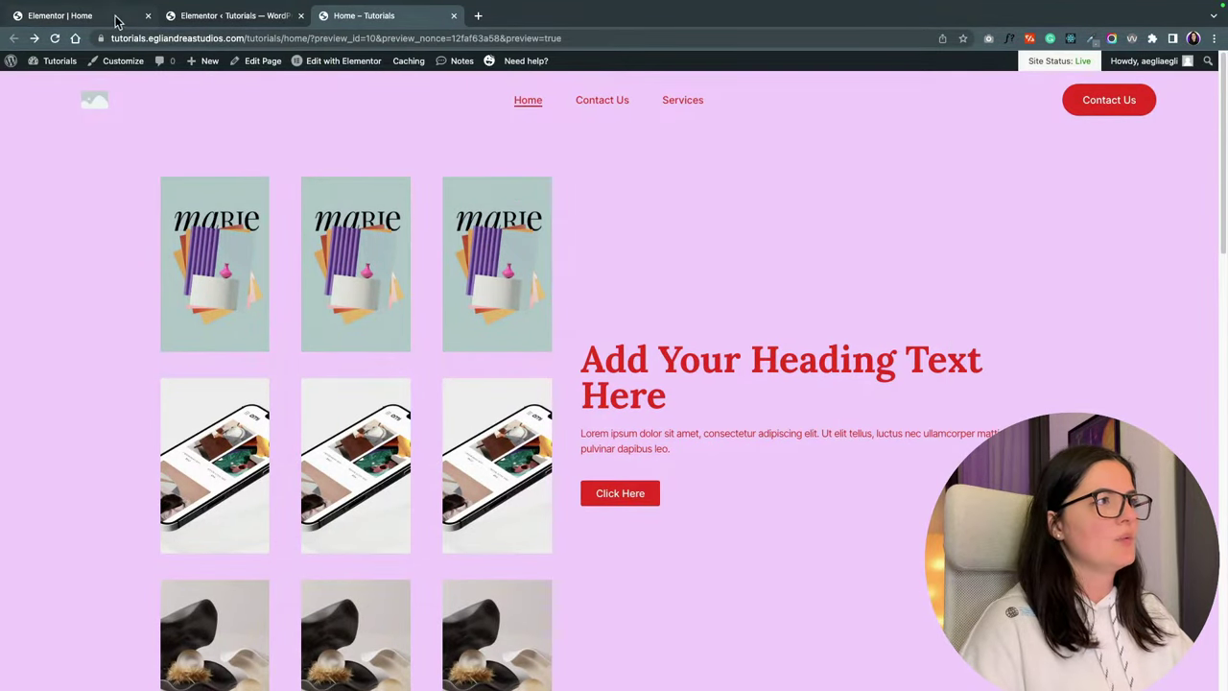
{"action": "left_click", "coordinate": [116, 22]}
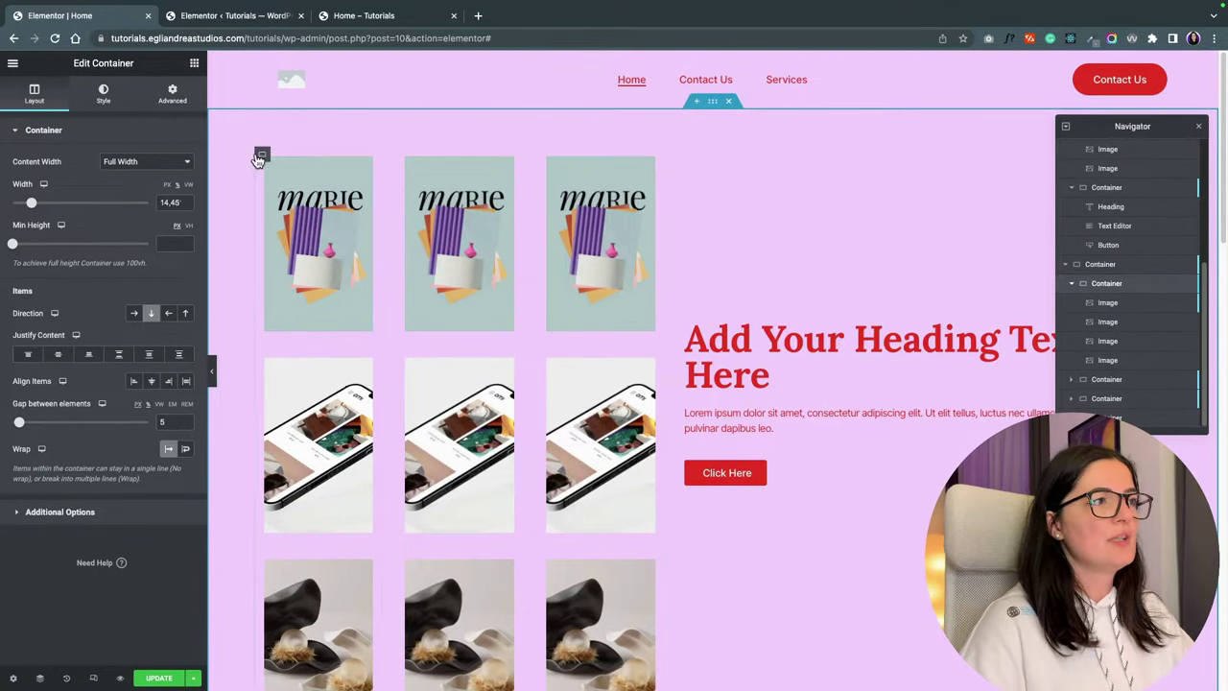
Set Wrap to No Wrap on each of the three image columns.
{"action": "left_click", "coordinate": [259, 158]}
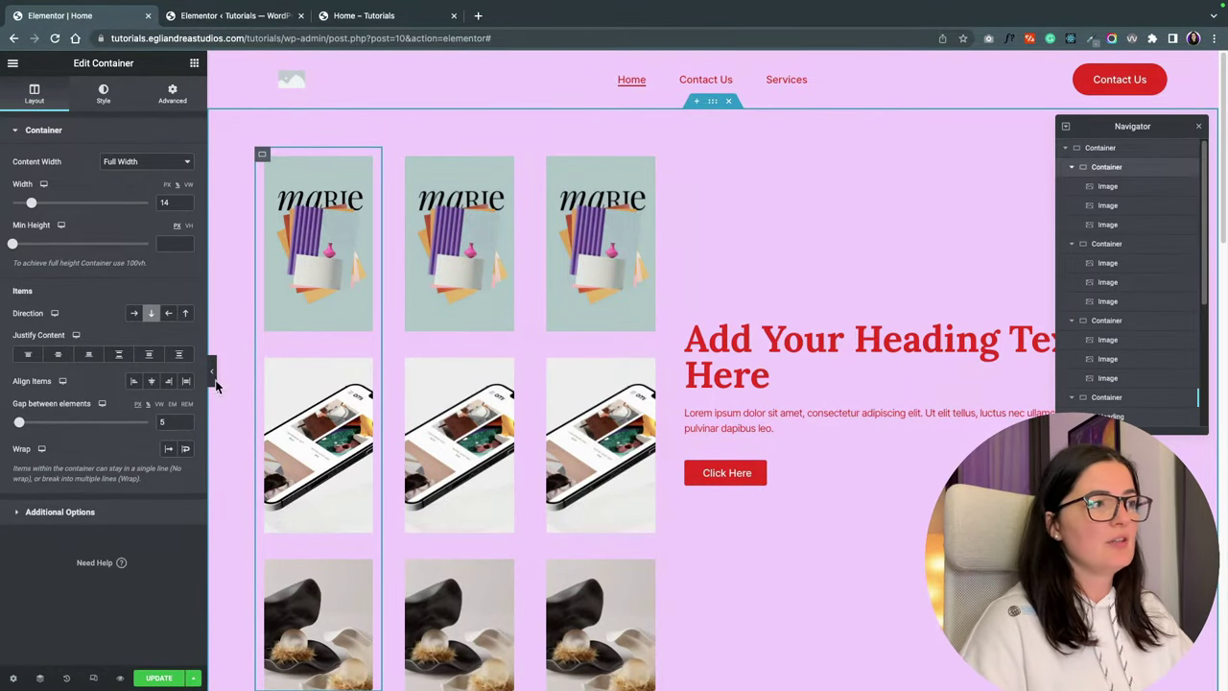
{"action": "left_click", "coordinate": [166, 450]}
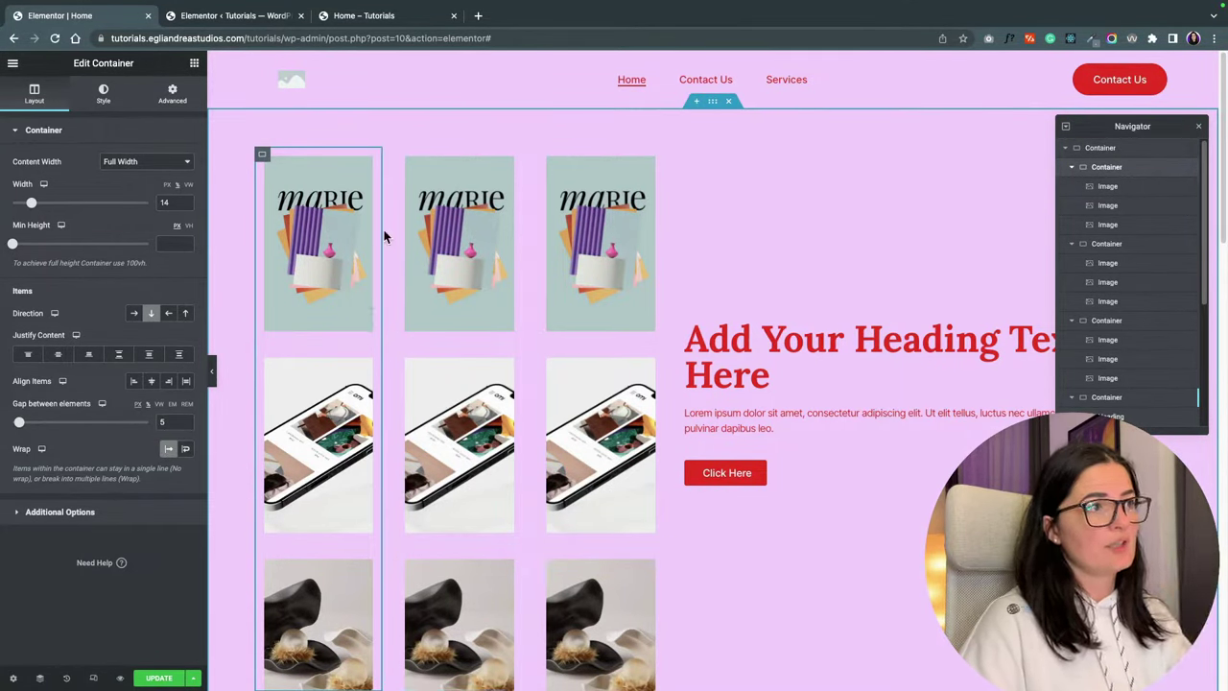
{"action": "left_click", "coordinate": [403, 156]}
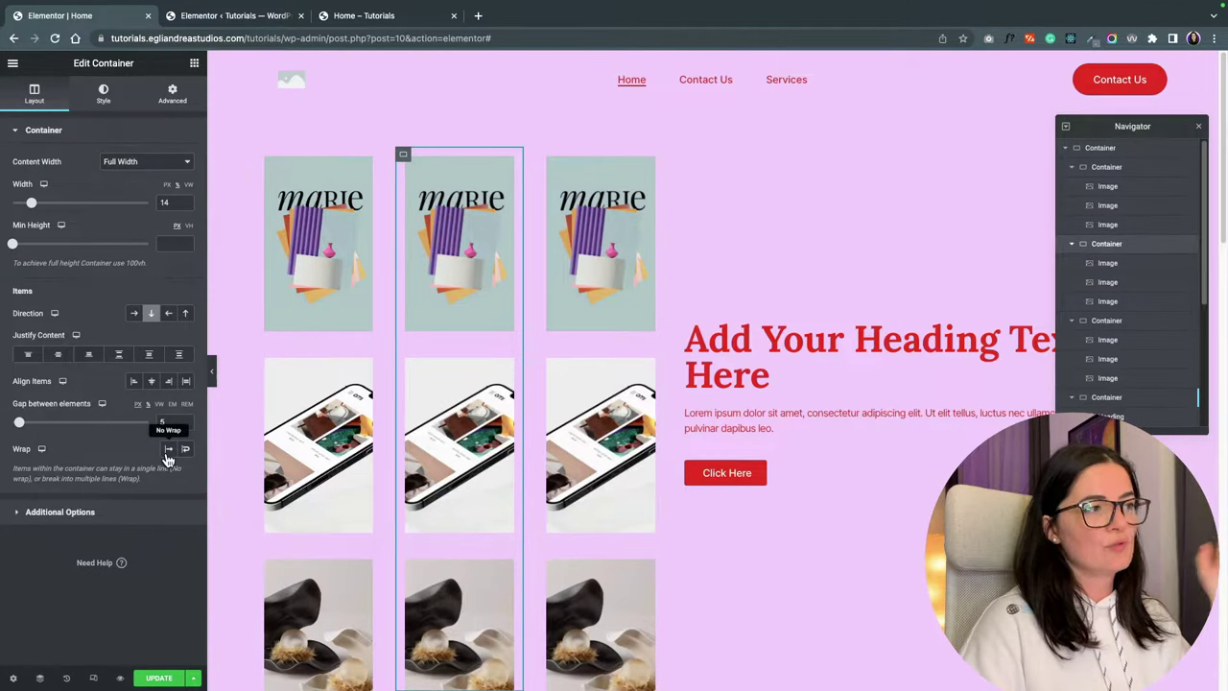
{"action": "left_click", "coordinate": [544, 154]}
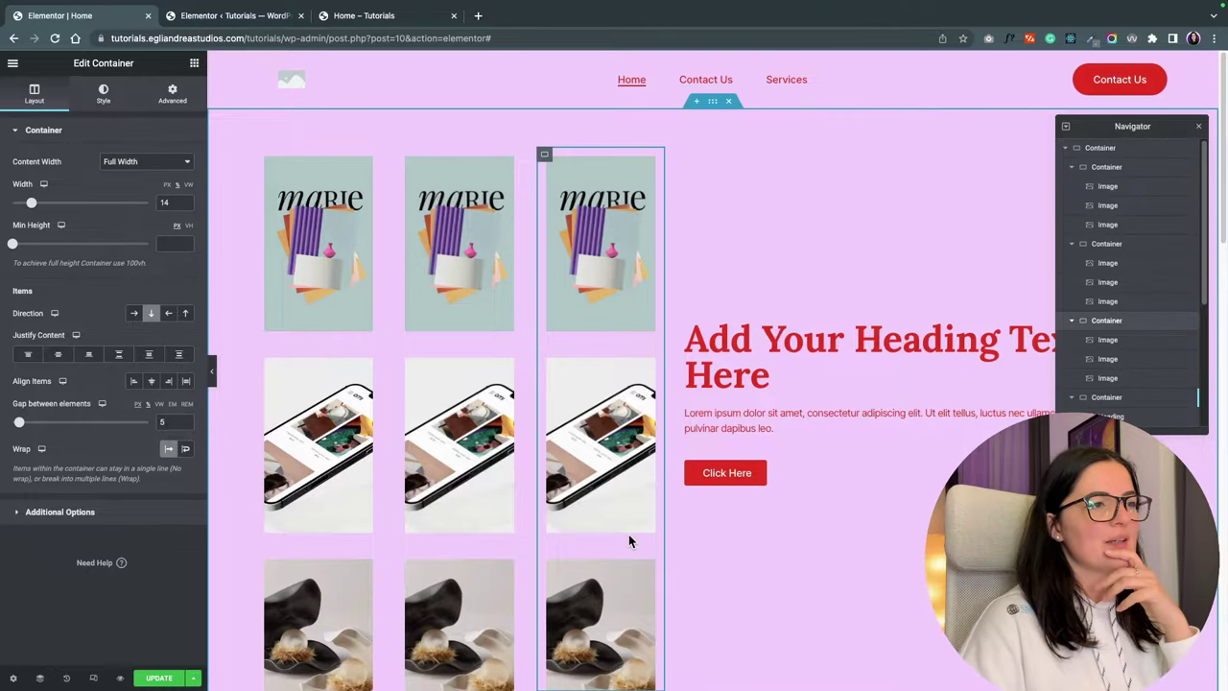
Paste the looping carousel CSS into the first image column's custom CSS and put a dot before the carouselverticalone selector.
{"action": "left_click", "coordinate": [264, 158]}
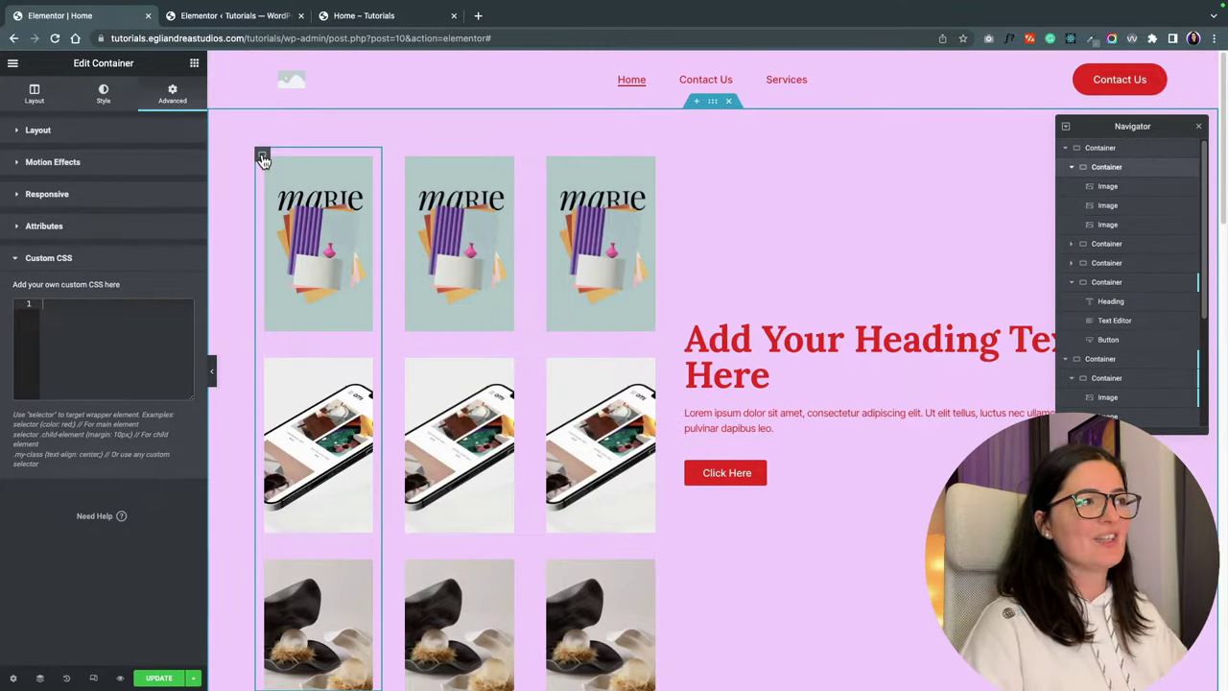
{"action": "left_click", "coordinate": [94, 134]}
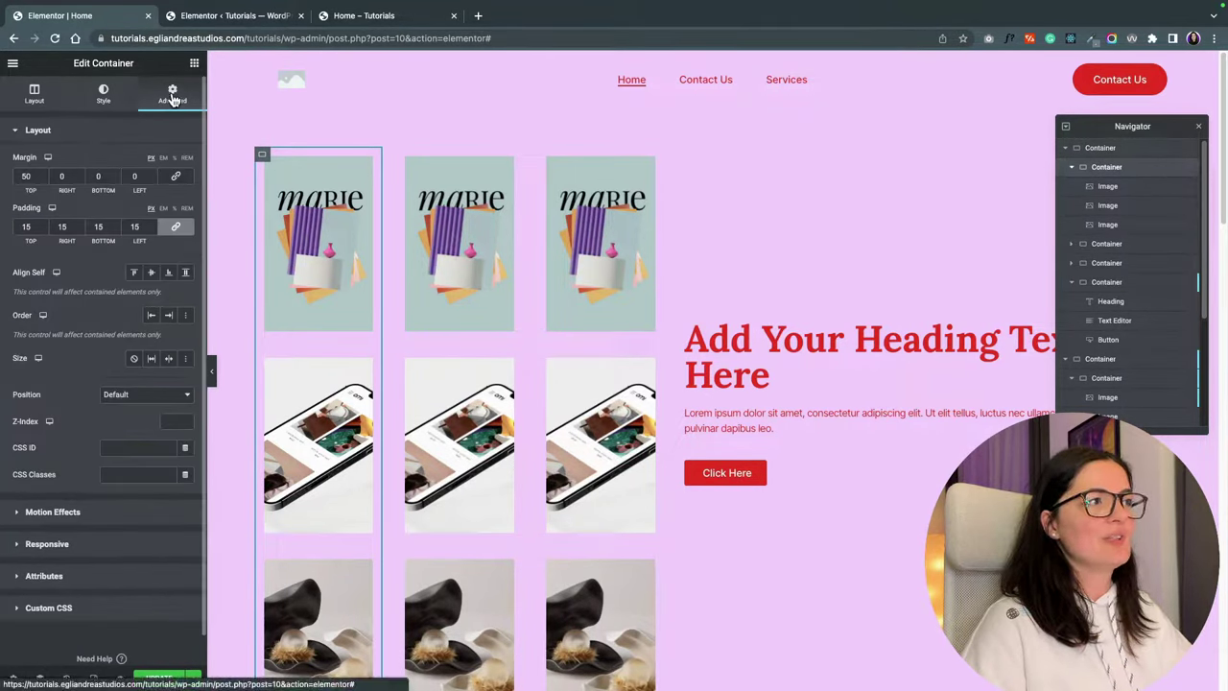
{"action": "left_click", "coordinate": [79, 607]}
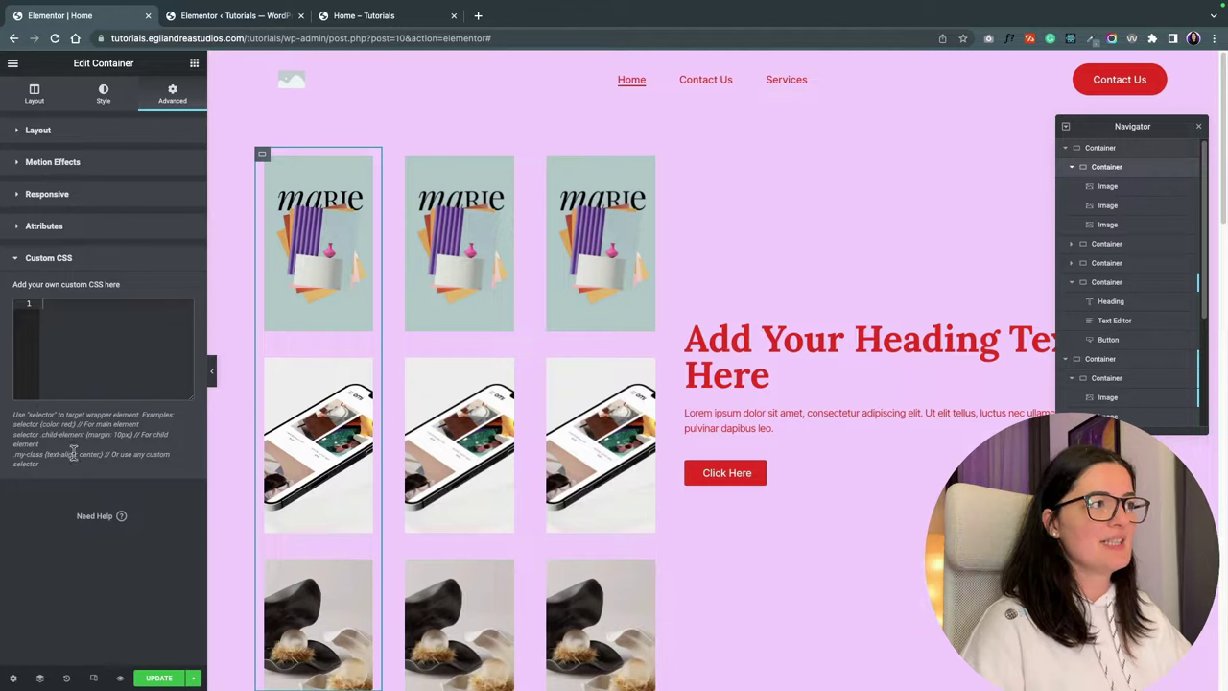
{"action": "key", "text": "super+v"}
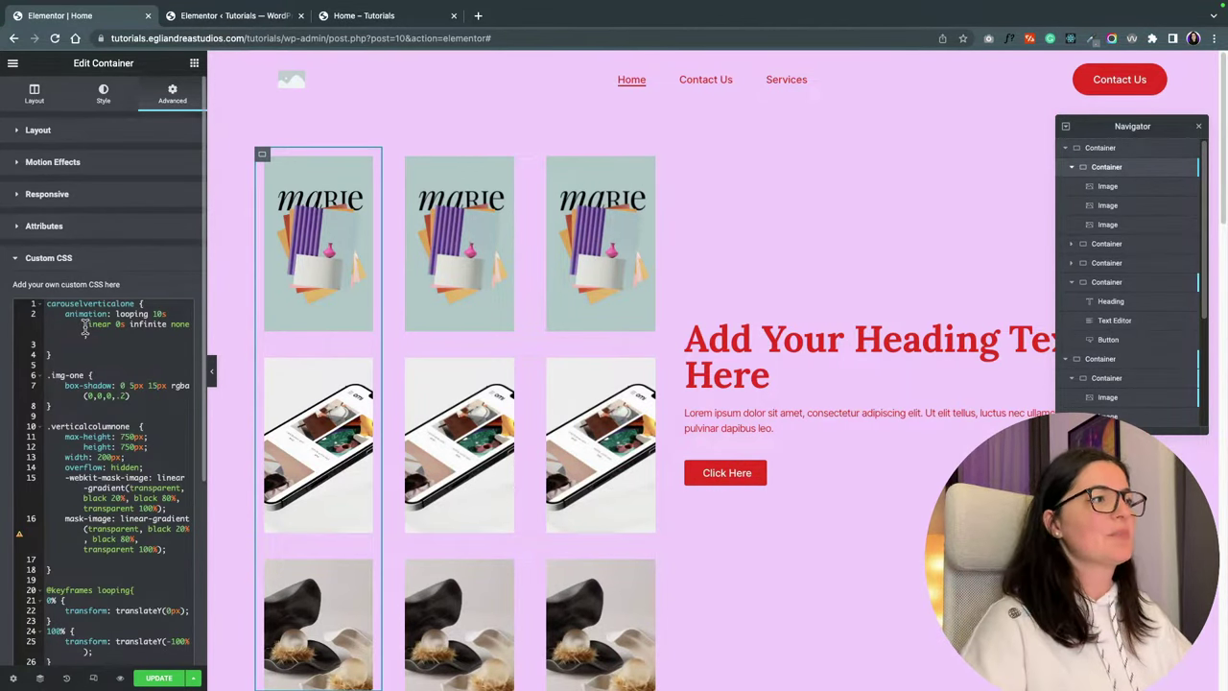
{"action": "type", "text": "."}
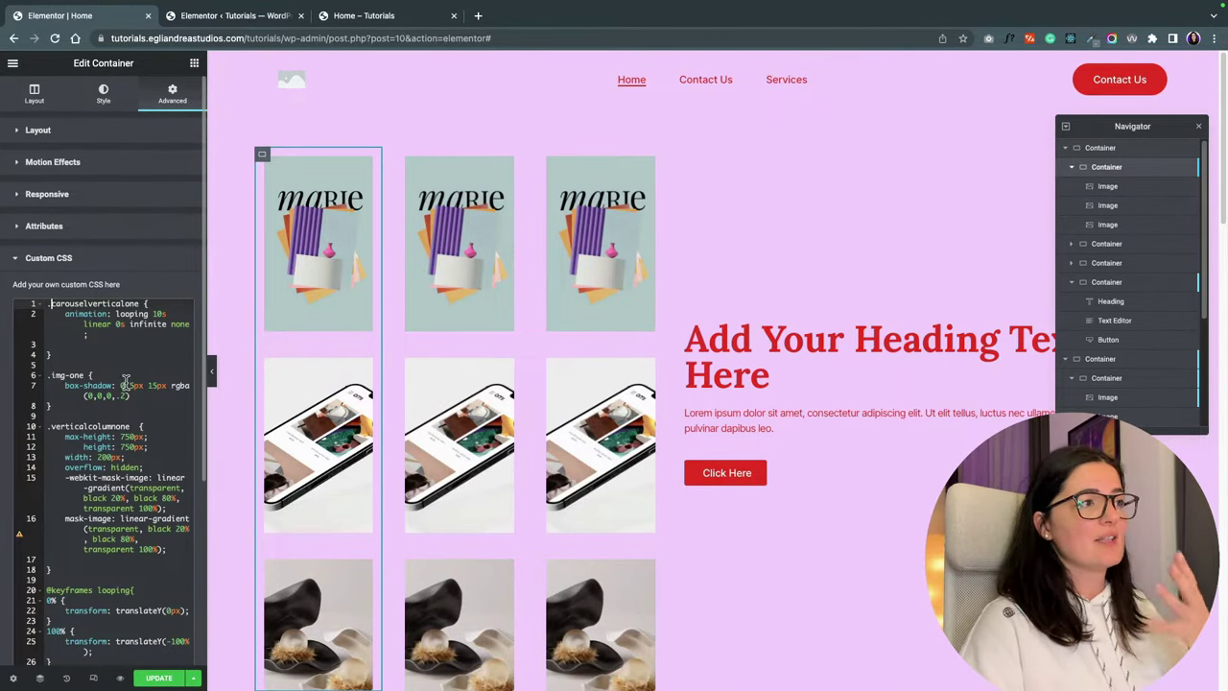
Put a dot before the verticalcolumnone selector in the first column's custom CSS and assign the verticalcolumnone class to that column.
{"action": "left_click", "coordinate": [51, 426]}
{"action": "type", "text": "."}
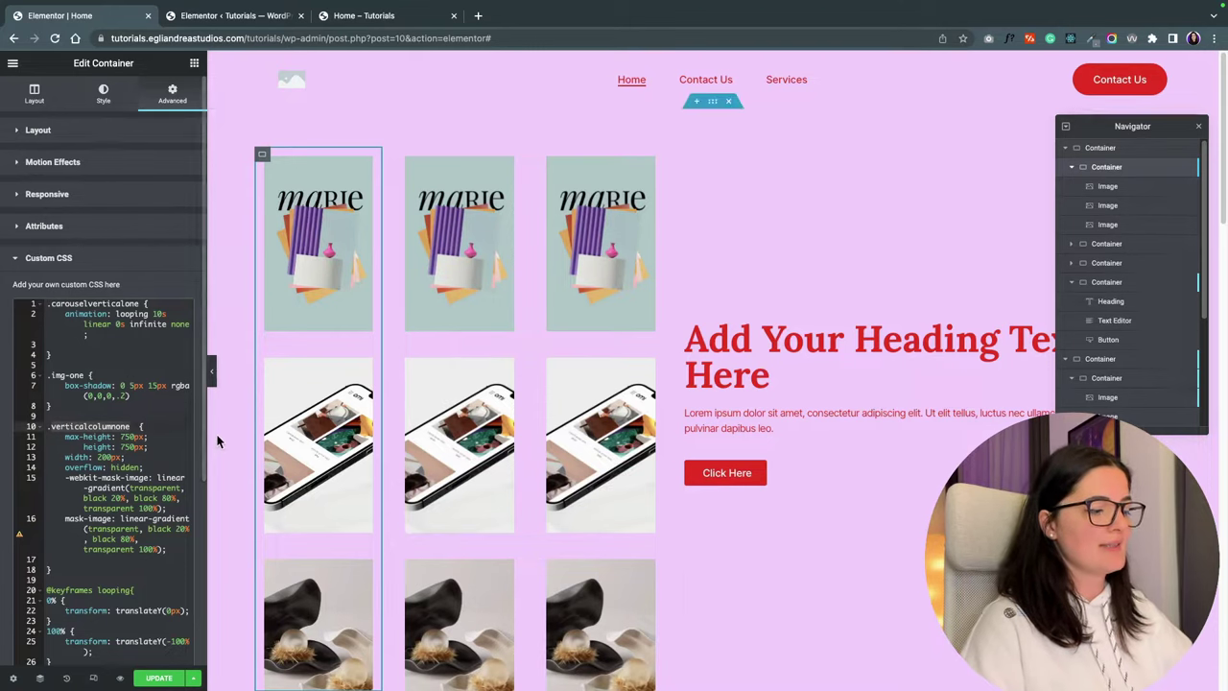
{"action": "left_click", "coordinate": [99, 136]}
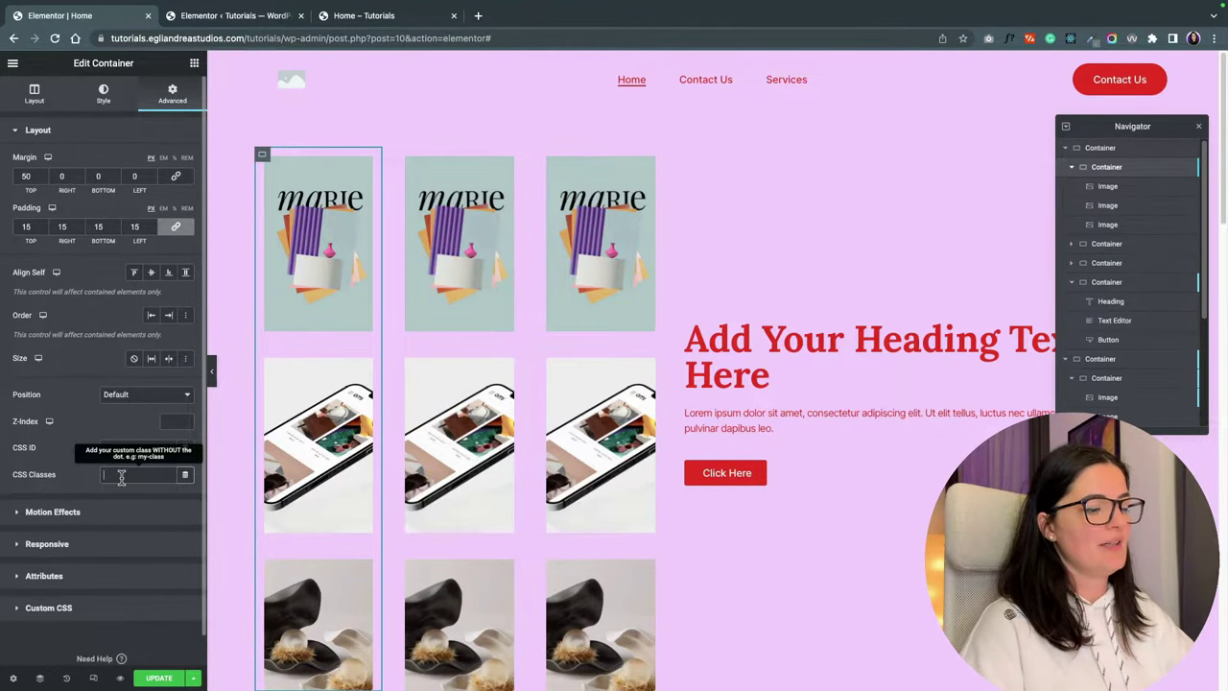
{"action": "type", "text": "verticalcolumnone"}
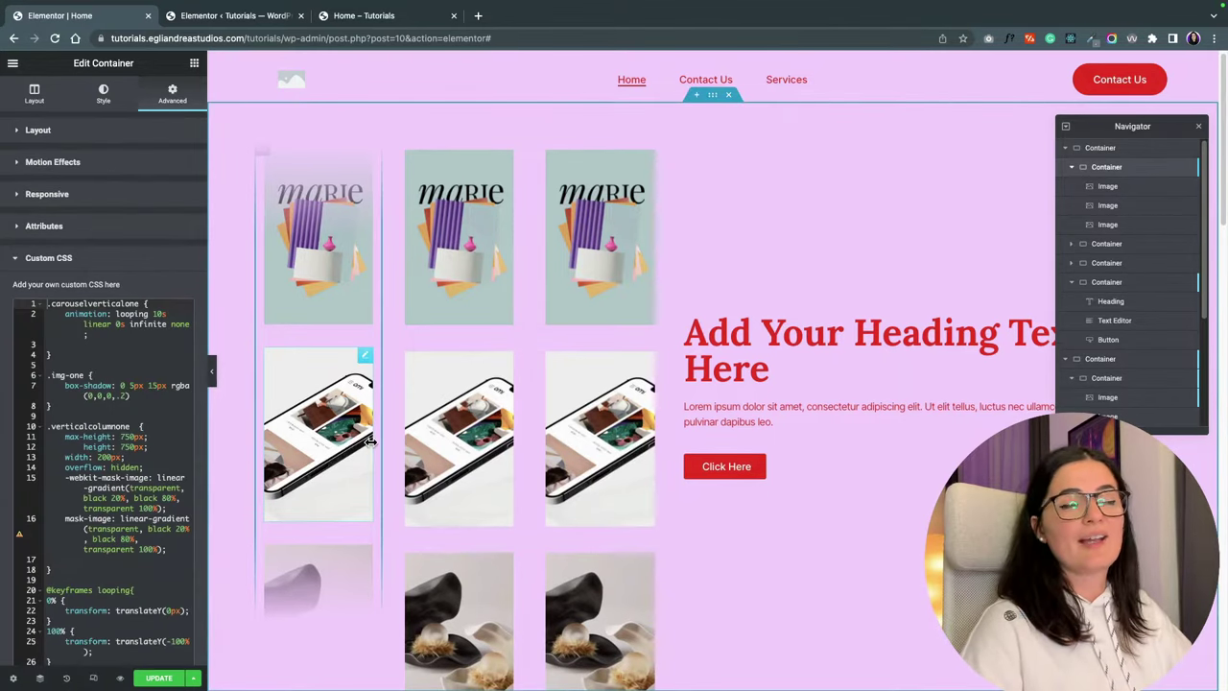
Copy the carouselverticalone class name from the first column's custom CSS and assign it as the CSS class of that column's first image.
{"action": "left_click", "coordinate": [305, 293]}
{"action": "scroll", "coordinate": [129, 577], "scroll_direction": "down", "scroll_amount": 3}
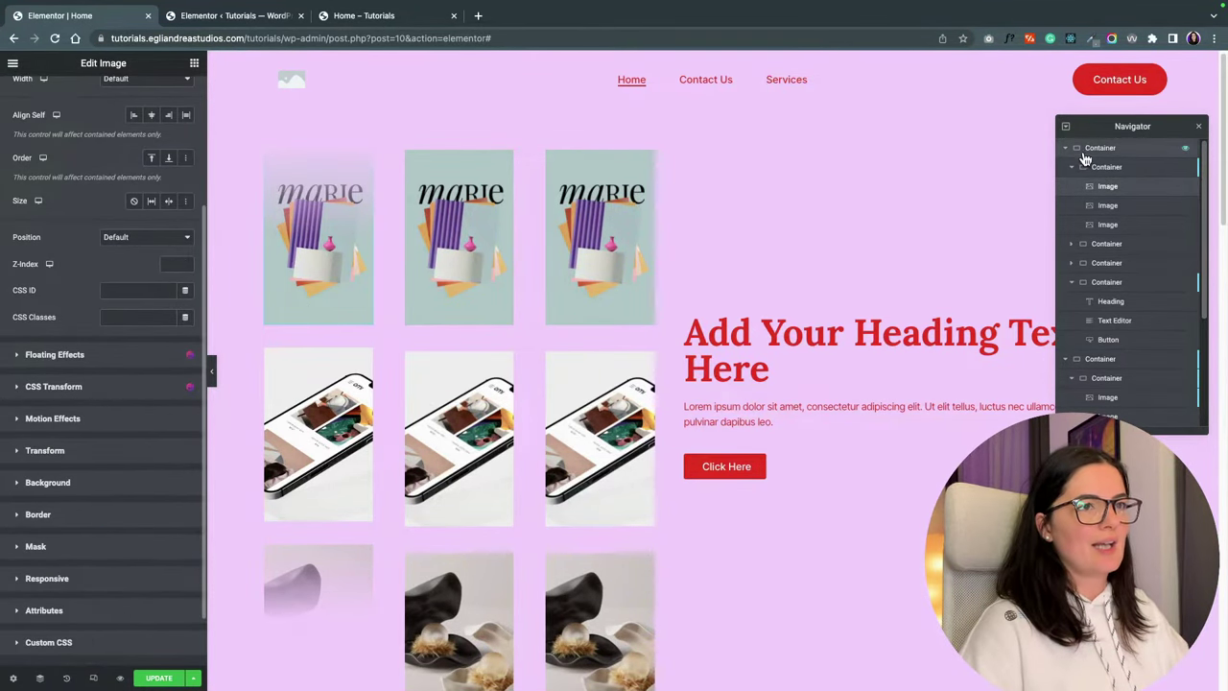
{"action": "left_click", "coordinate": [252, 197]}
{"action": "left_click", "coordinate": [77, 607]}
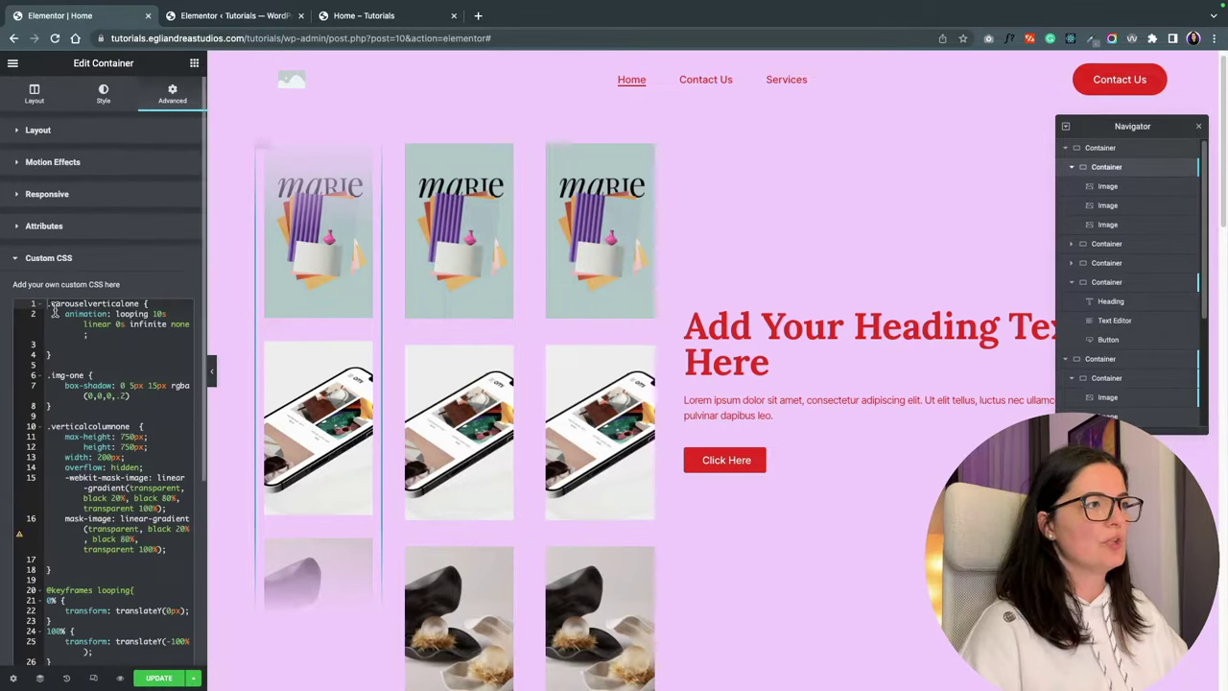
{"action": "left_click_drag", "start_coordinate": [53, 305], "coordinate": [136, 303]}
{"action": "key", "text": "super+c"}
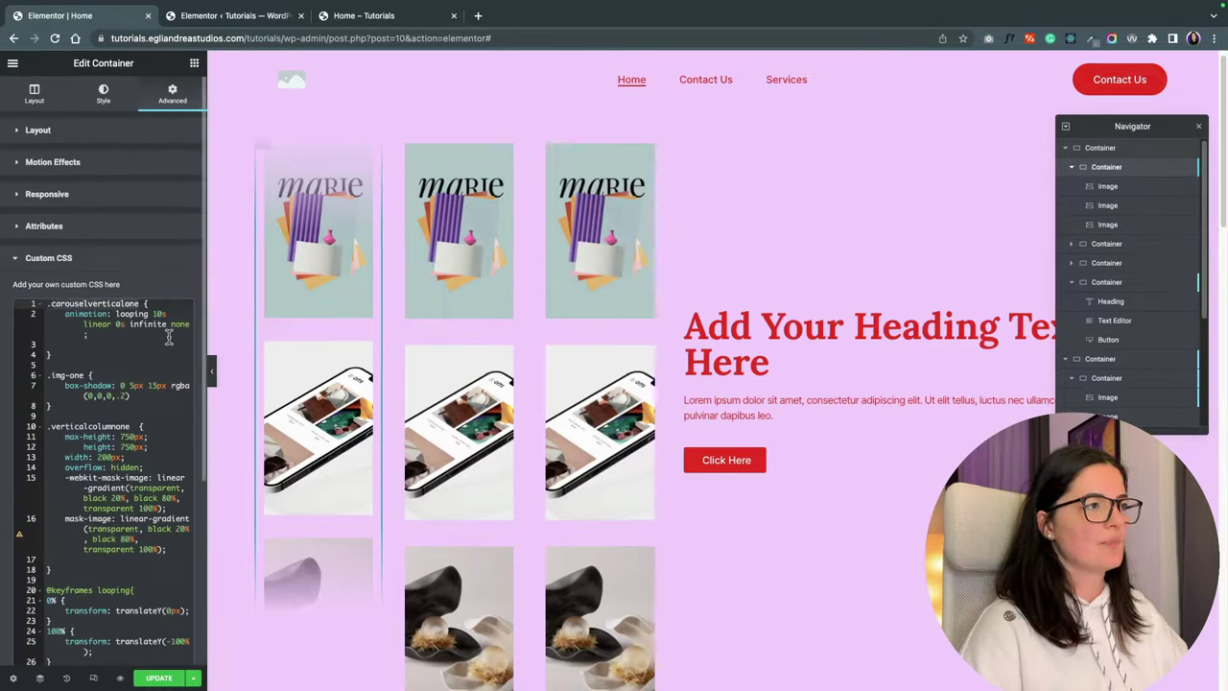
{"action": "left_click", "coordinate": [316, 239]}
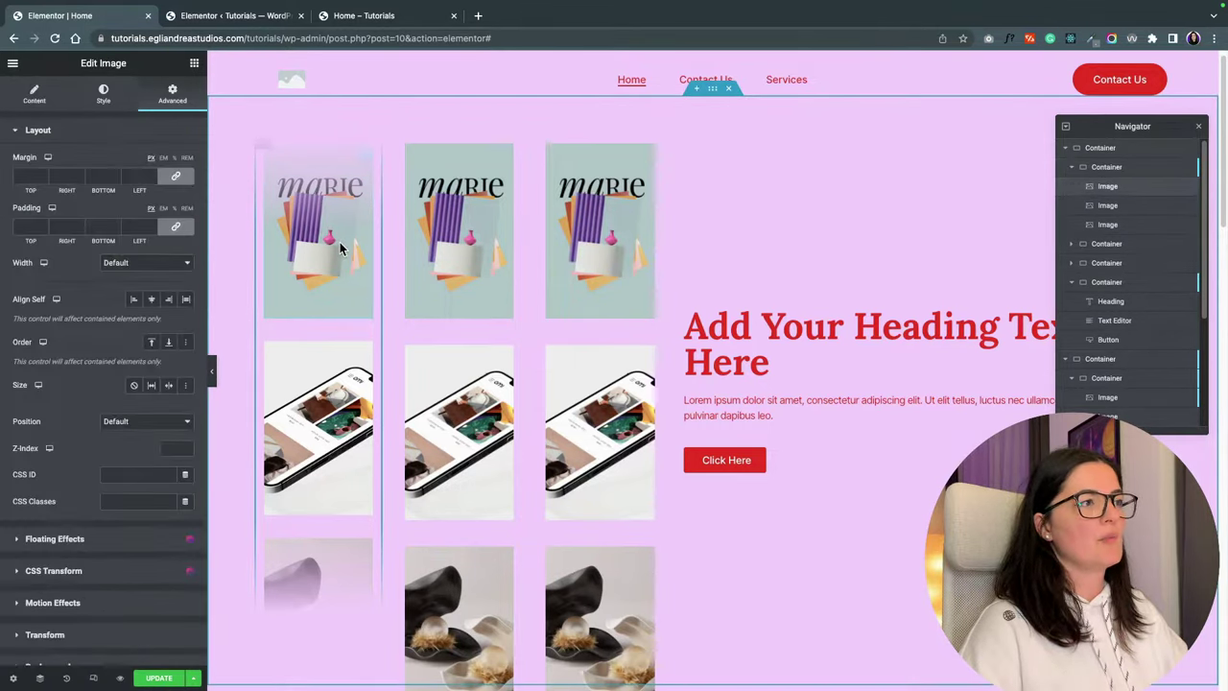
{"action": "key", "text": "super+v"}
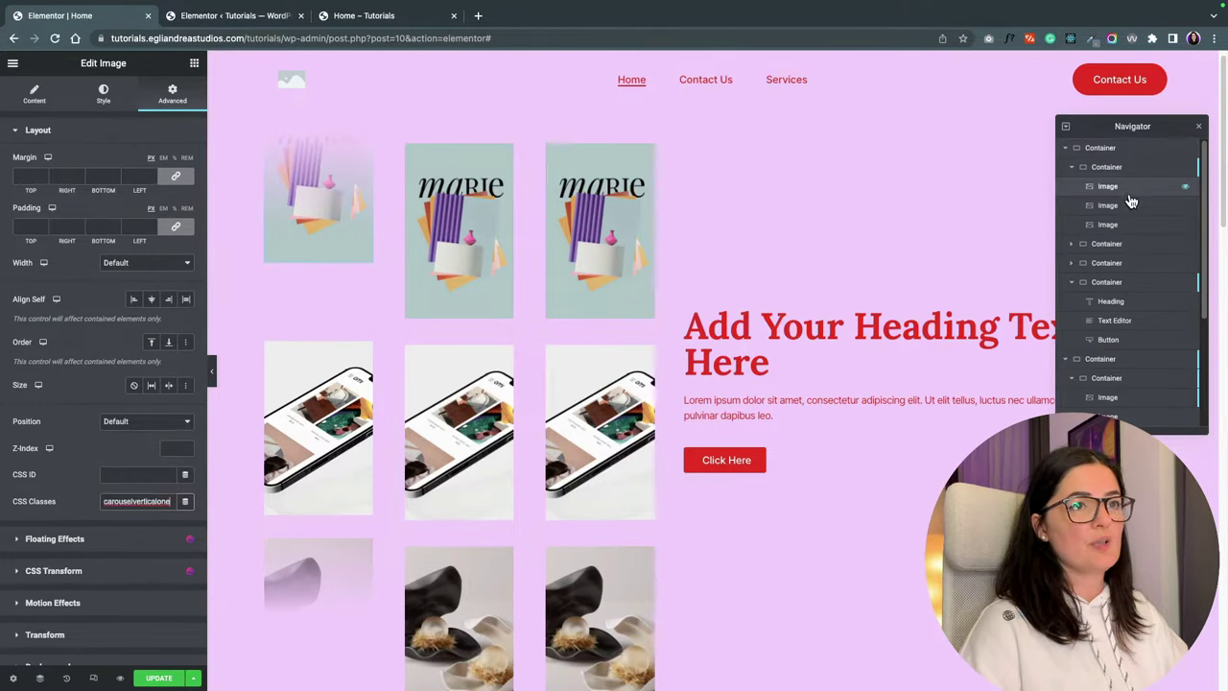
Assign the carouselverticalone class to the first column's second and third images, and check the page preview before returning to the editor.
{"action": "left_click", "coordinate": [1132, 206]}
{"action": "left_click", "coordinate": [144, 500]}
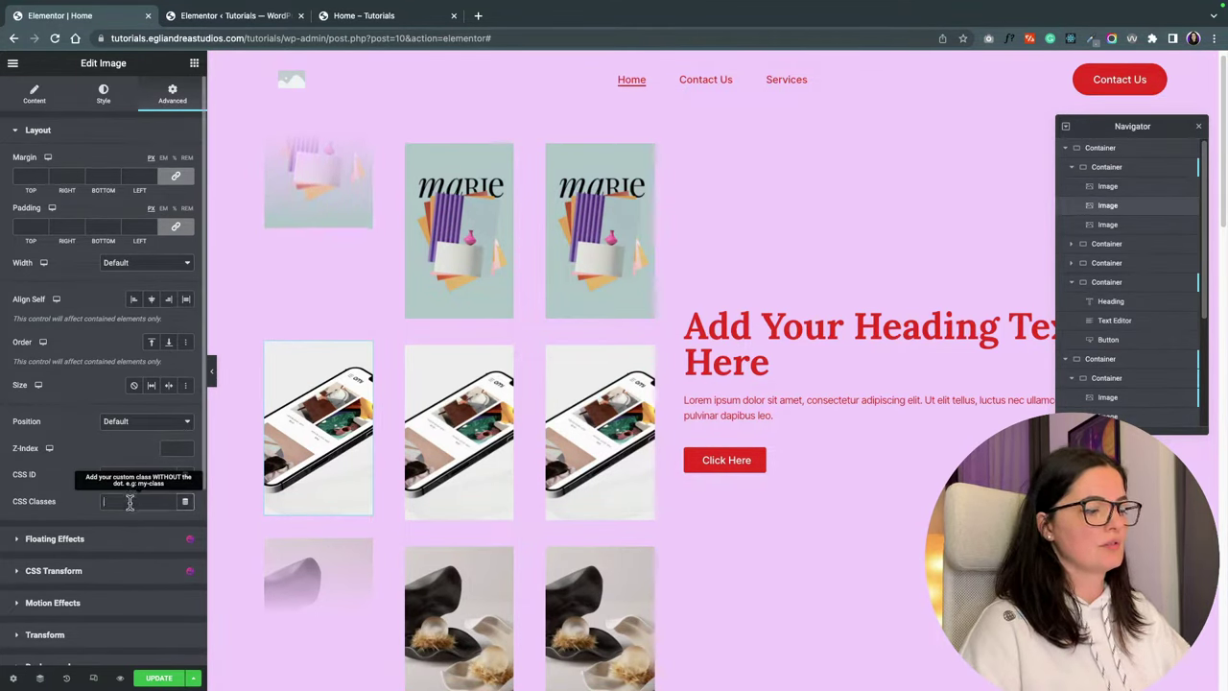
{"action": "key", "text": "super+v"}
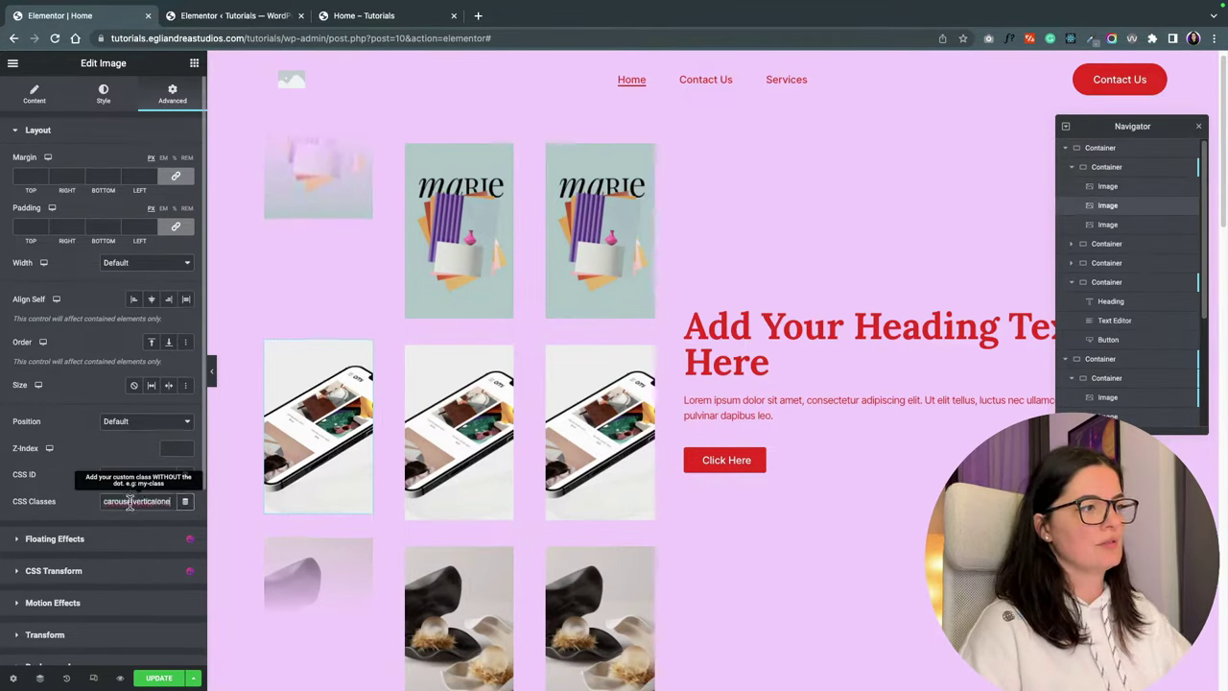
{"action": "left_click", "coordinate": [1108, 224]}
{"action": "left_click", "coordinate": [137, 500]}
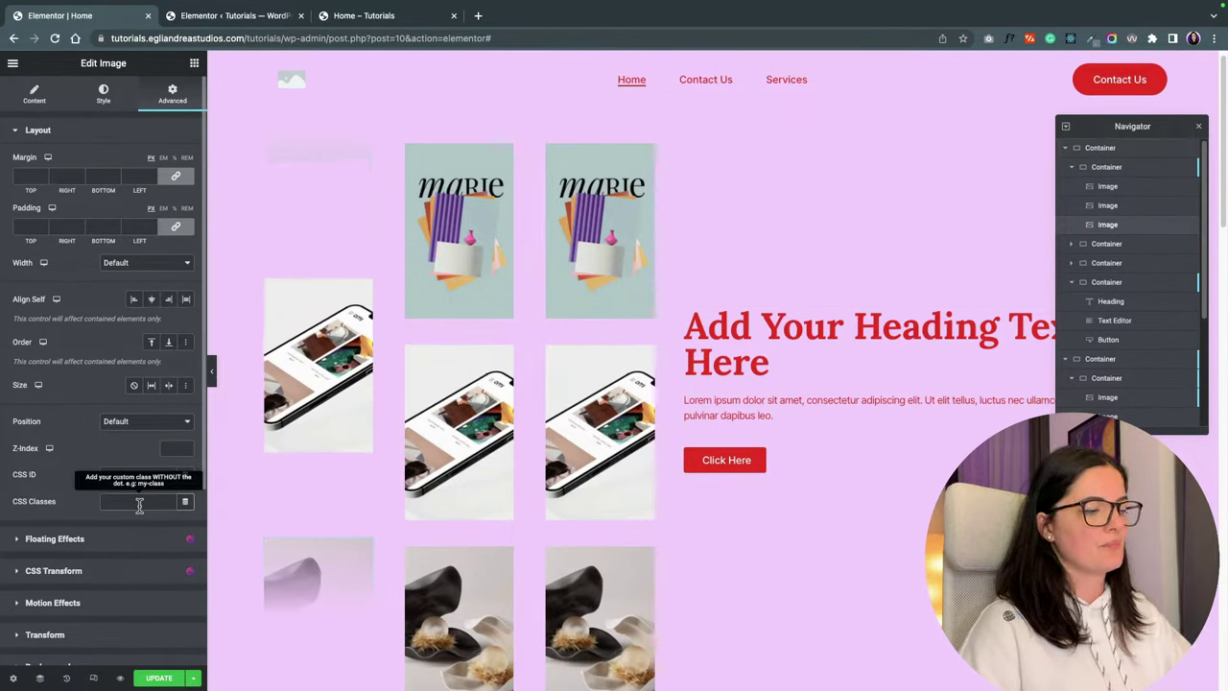
{"action": "key", "text": "super+v"}
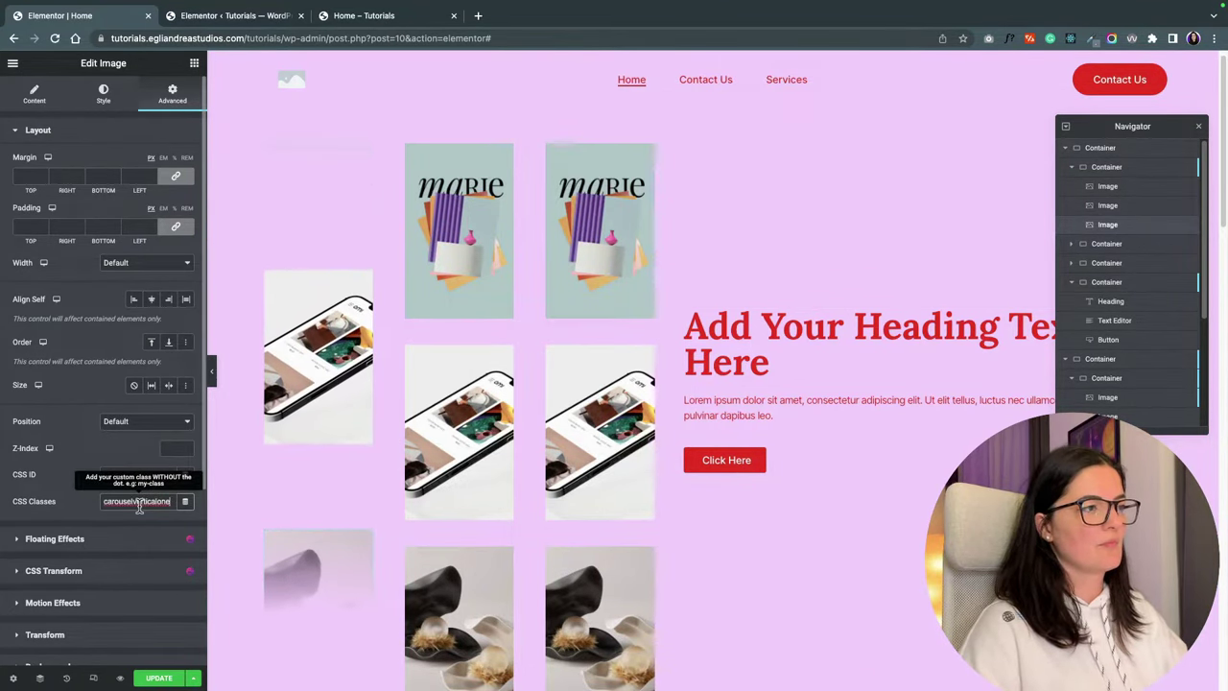
{"action": "left_click", "coordinate": [119, 679]}
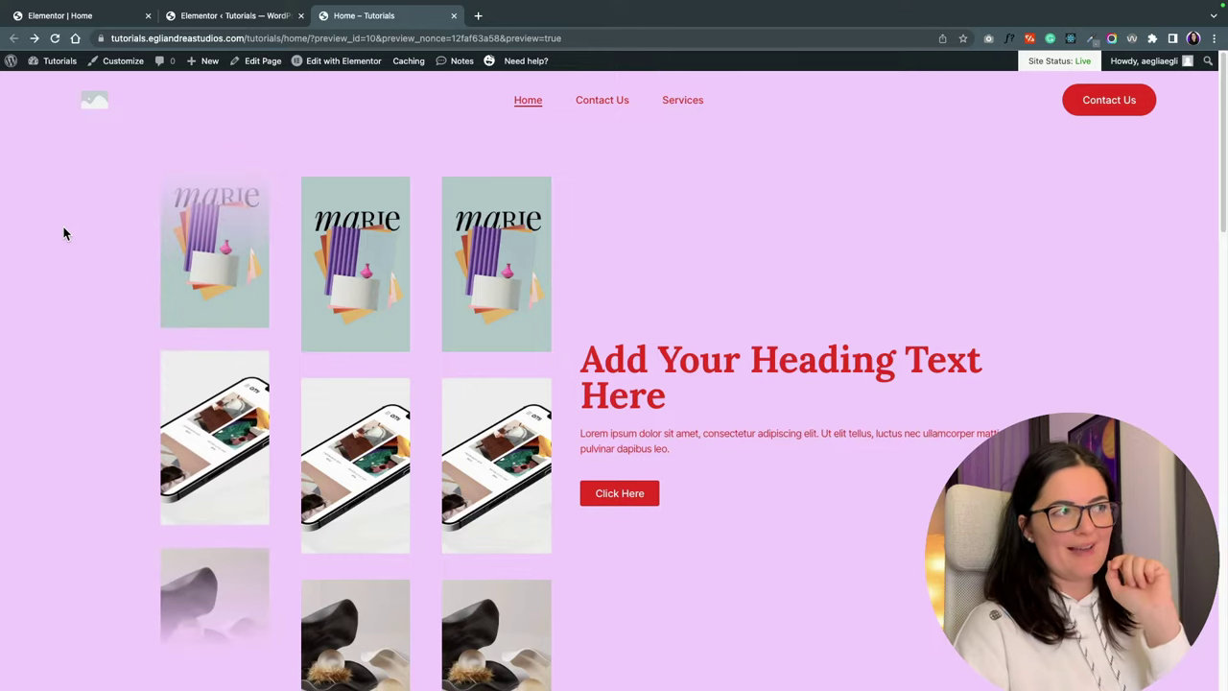
{"action": "left_click", "coordinate": [63, 17]}
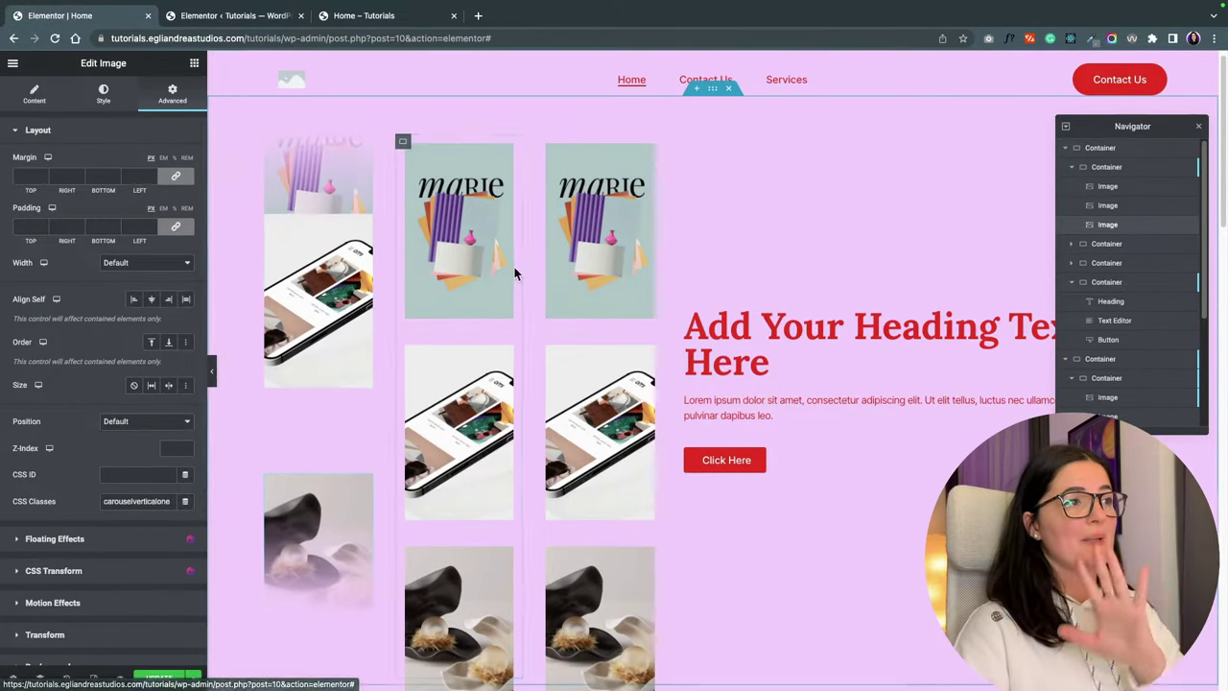
Copy the custom CSS of the example section's second column and paste it into the custom CSS of the new section's second image column.
{"action": "left_click", "coordinate": [403, 143]}
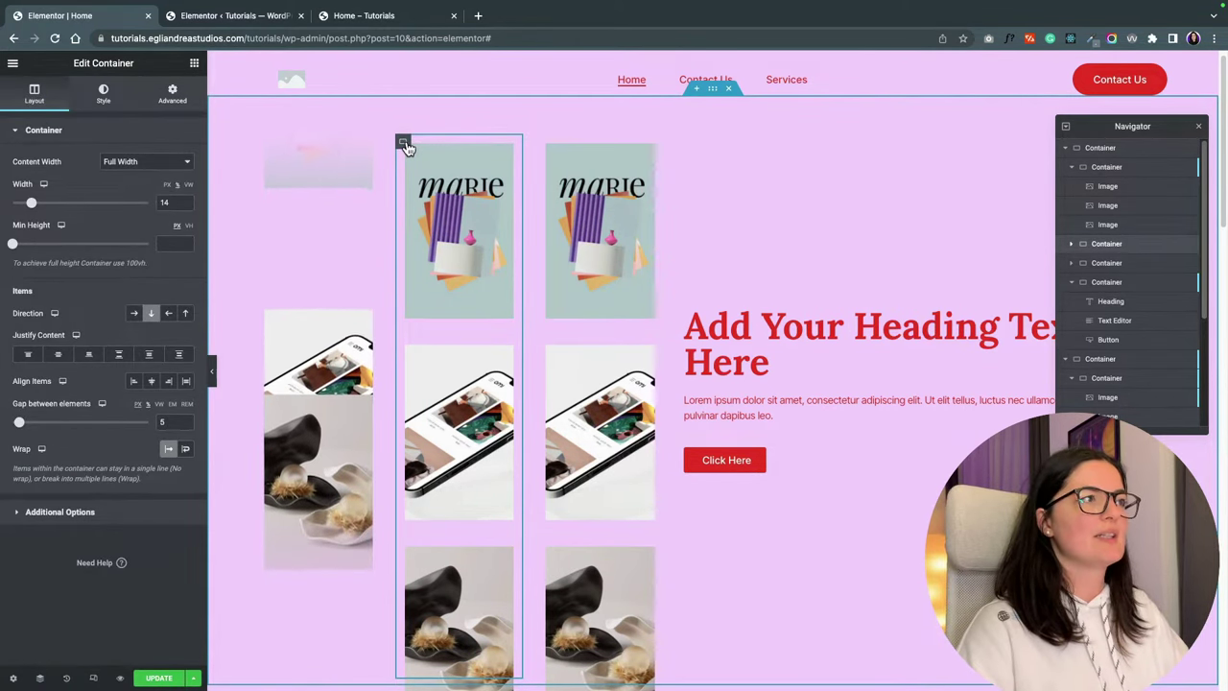
{"action": "scroll", "coordinate": [704, 548], "scroll_direction": "down", "scroll_amount": 5}
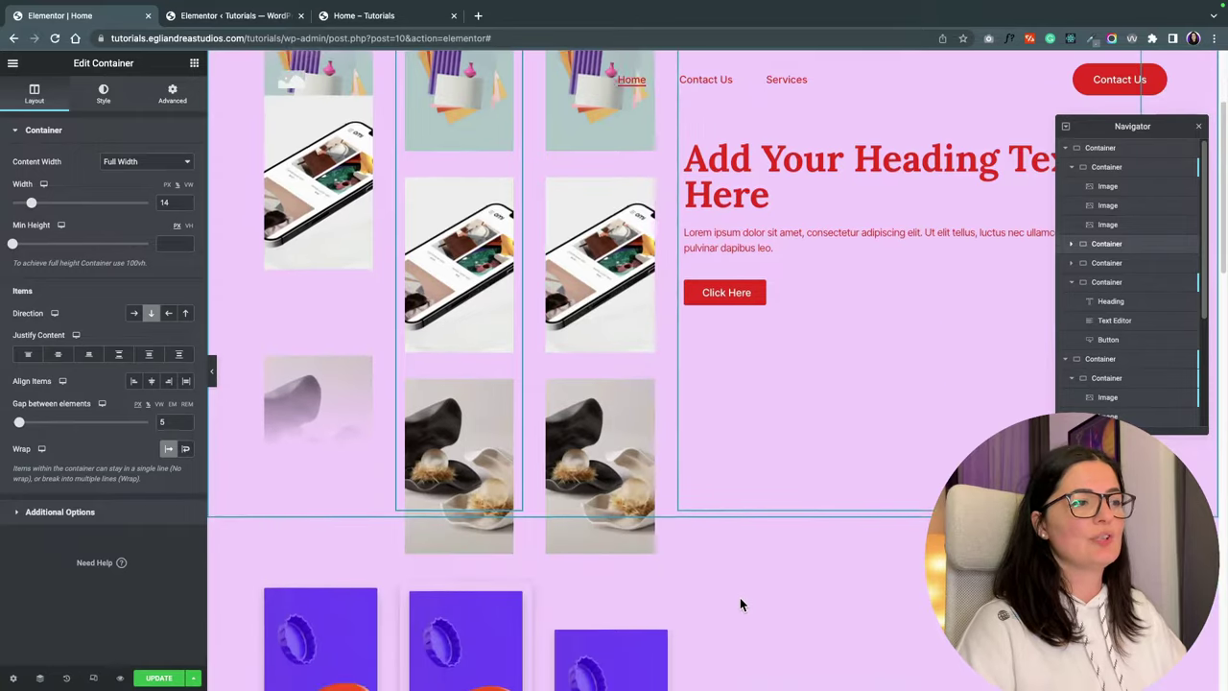
{"action": "left_click", "coordinate": [408, 395]}
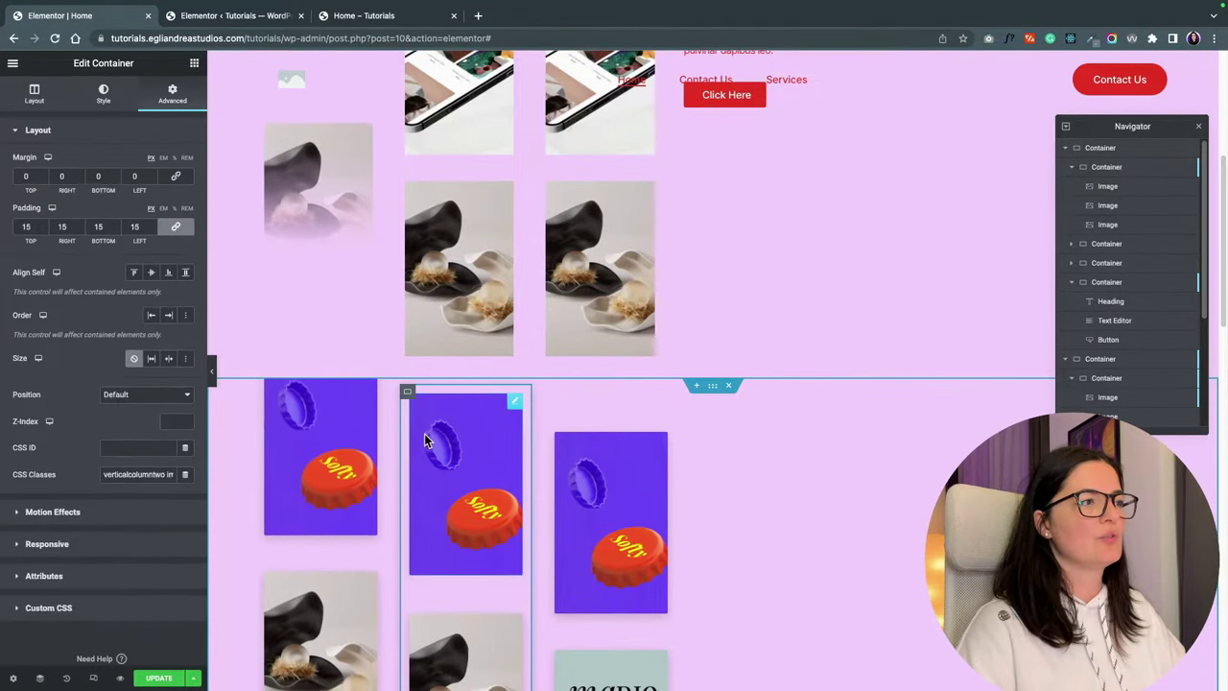
{"action": "left_click", "coordinate": [46, 627]}
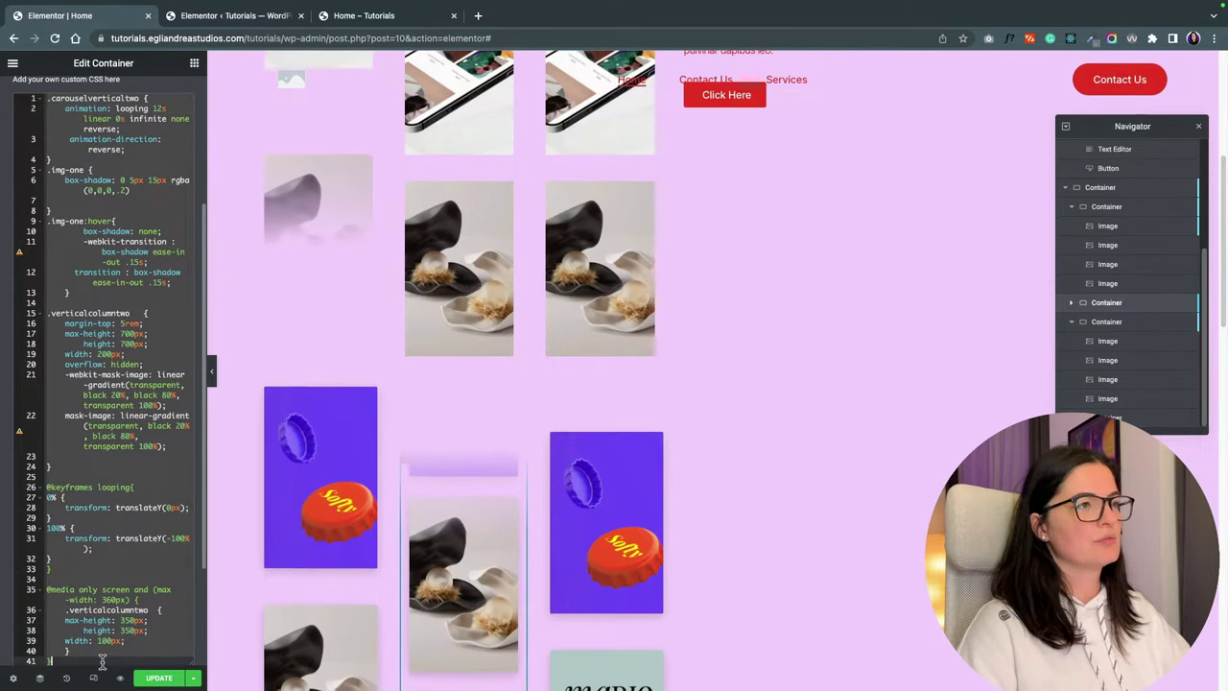
{"action": "scroll", "coordinate": [525, 352], "scroll_direction": "up", "scroll_amount": 5}
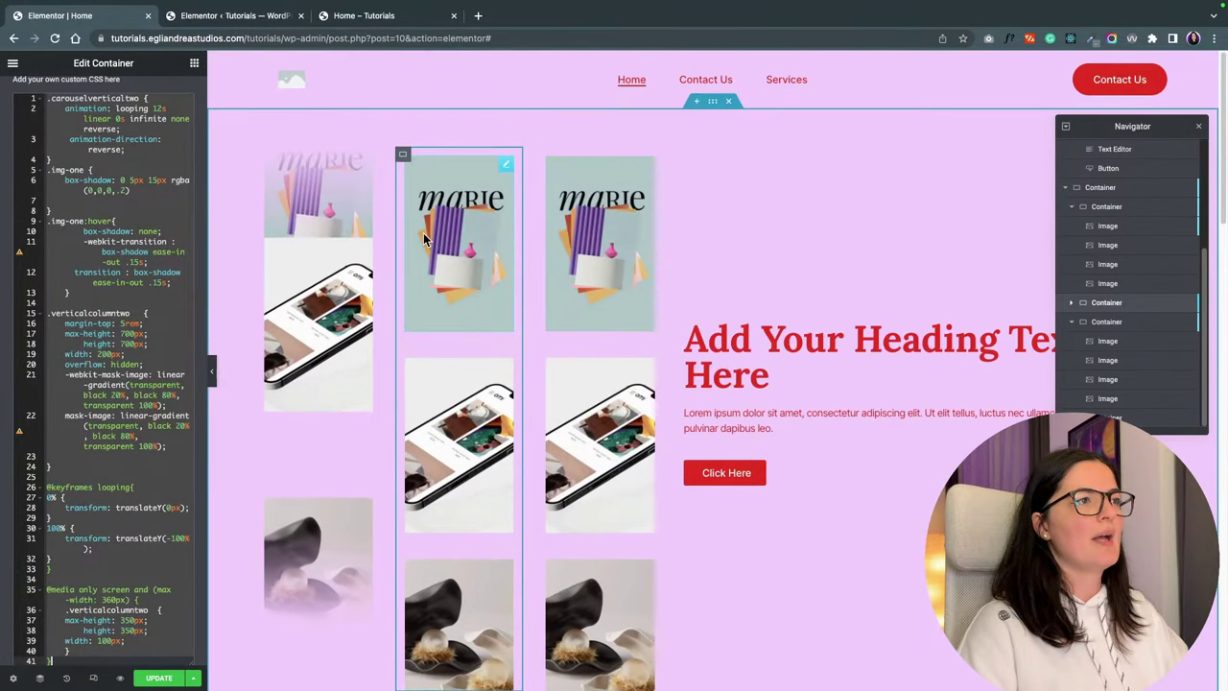
{"action": "left_click", "coordinate": [402, 157]}
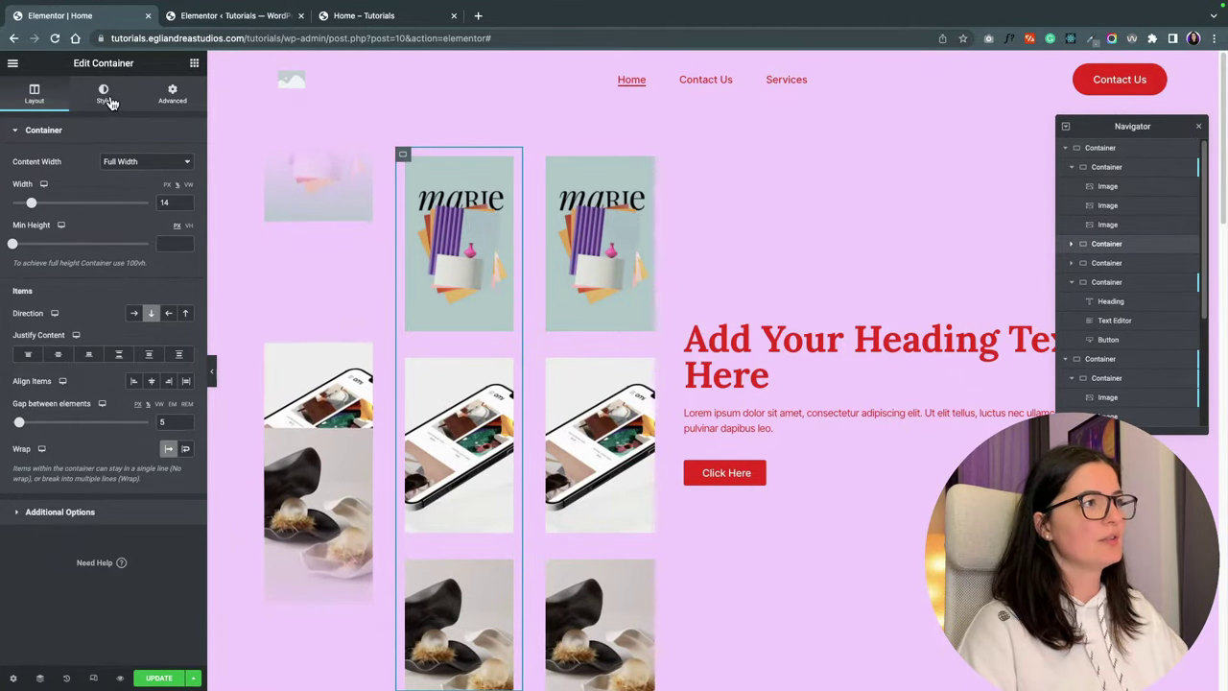
{"action": "left_click", "coordinate": [163, 96]}
{"action": "left_click", "coordinate": [90, 576]}
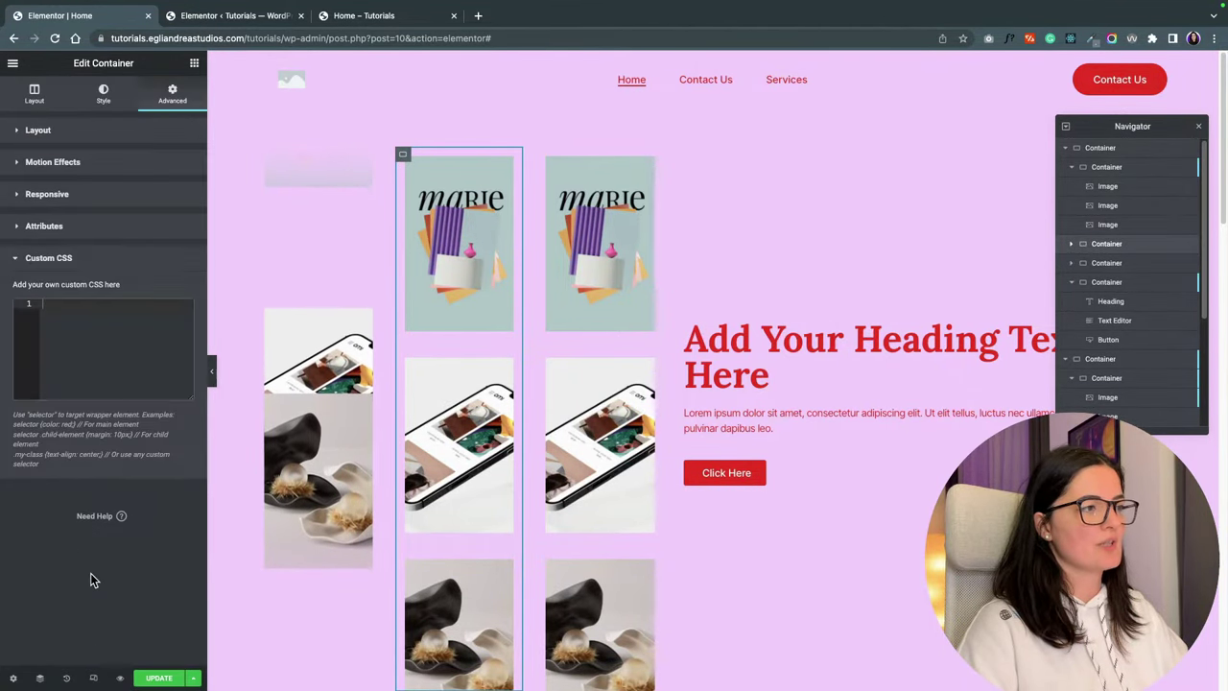
{"action": "left_click", "coordinate": [106, 310]}
{"action": "key", "text": "ctrl+v"}
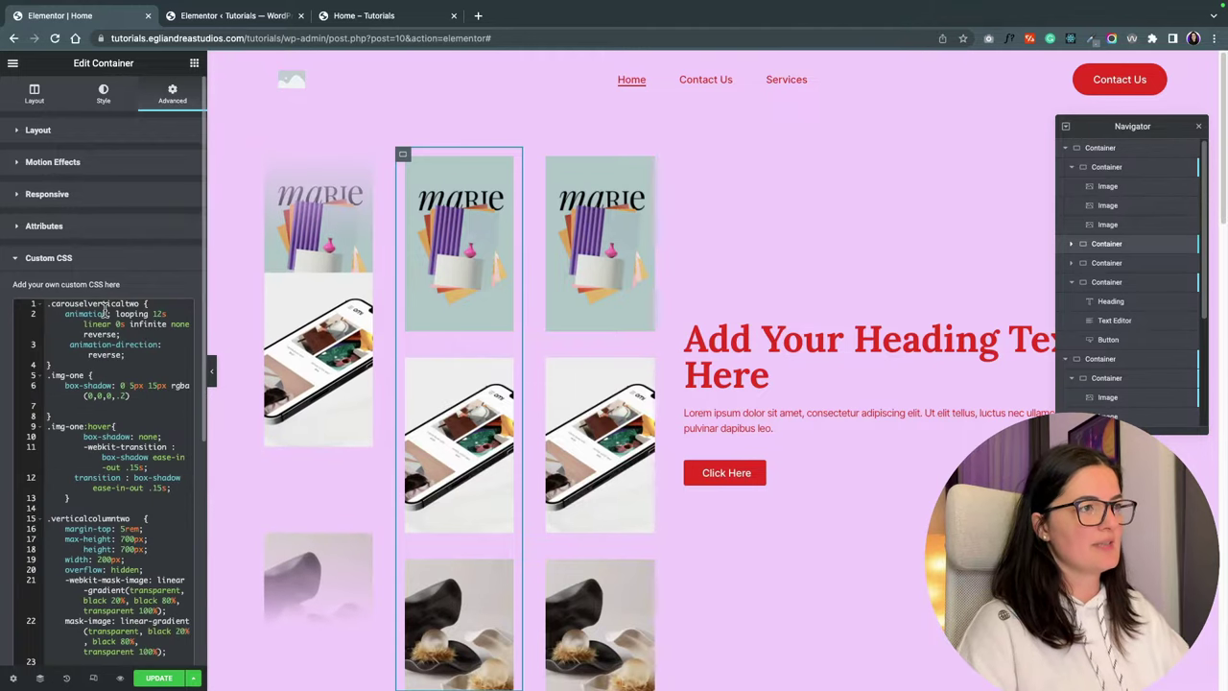
Assign the CSS classes verticalcolumntwo and img-two to the second image column's container.
{"action": "left_click", "coordinate": [39, 130]}
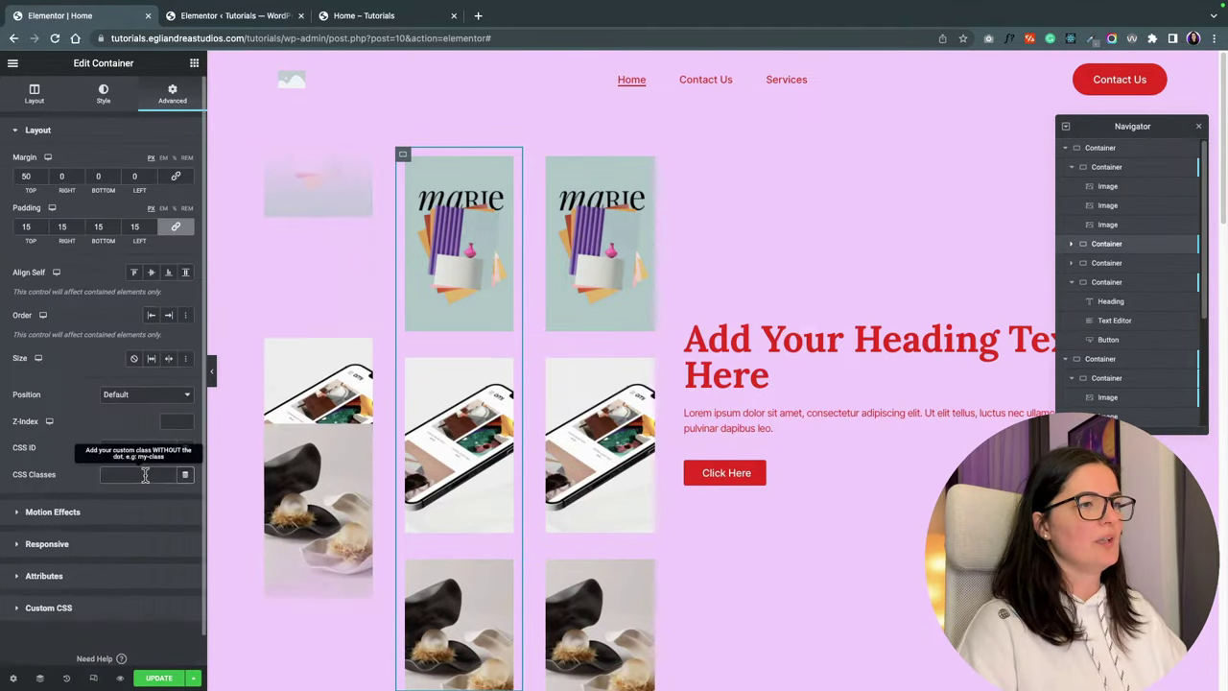
{"action": "left_click", "coordinate": [91, 614]}
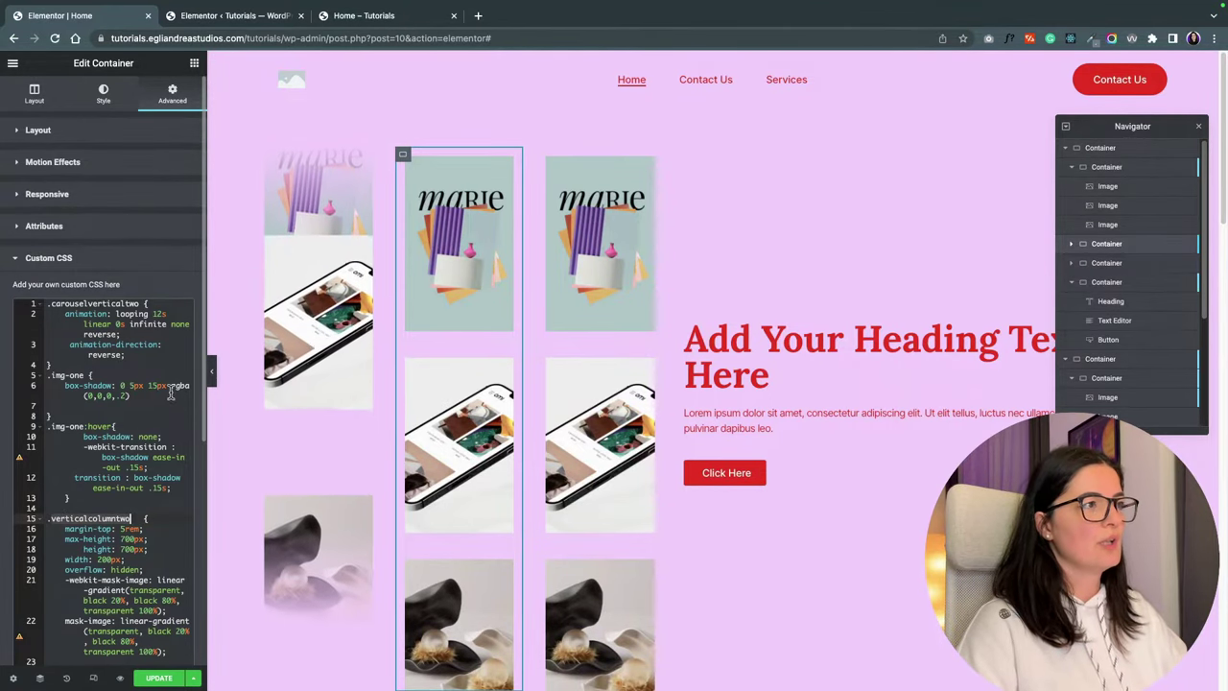
{"action": "left_click", "coordinate": [103, 130]}
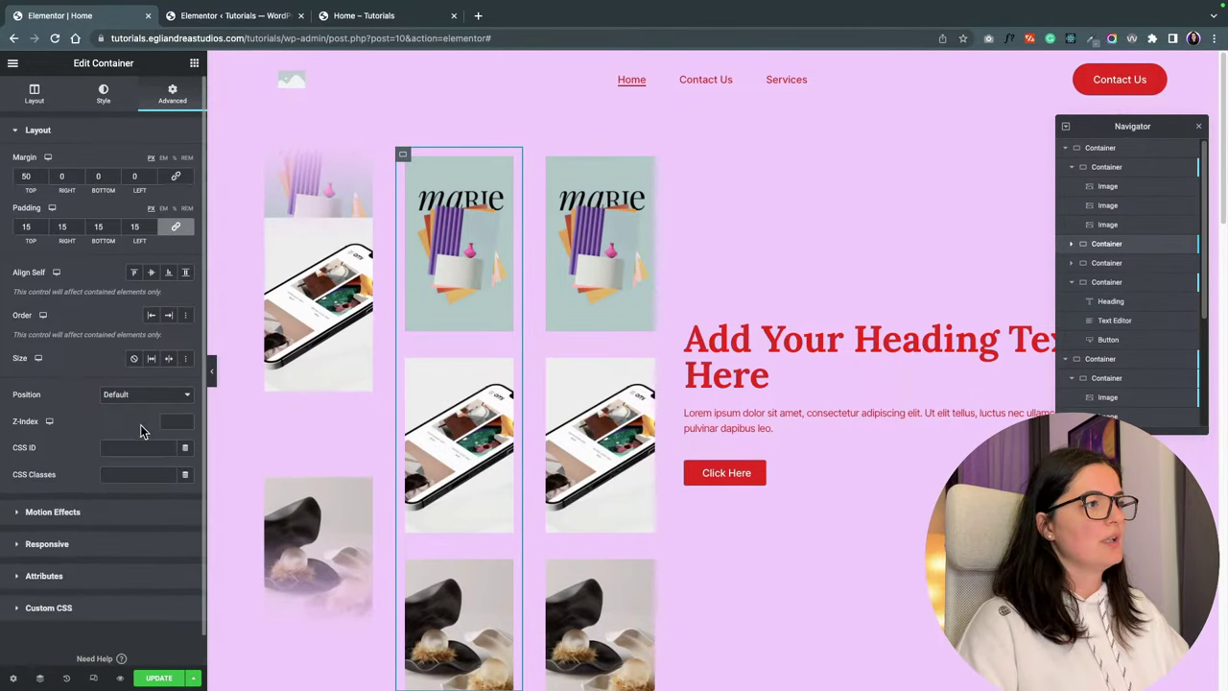
{"action": "left_click", "coordinate": [130, 474]}
{"action": "type", "text": "verticalcolumntwo"}
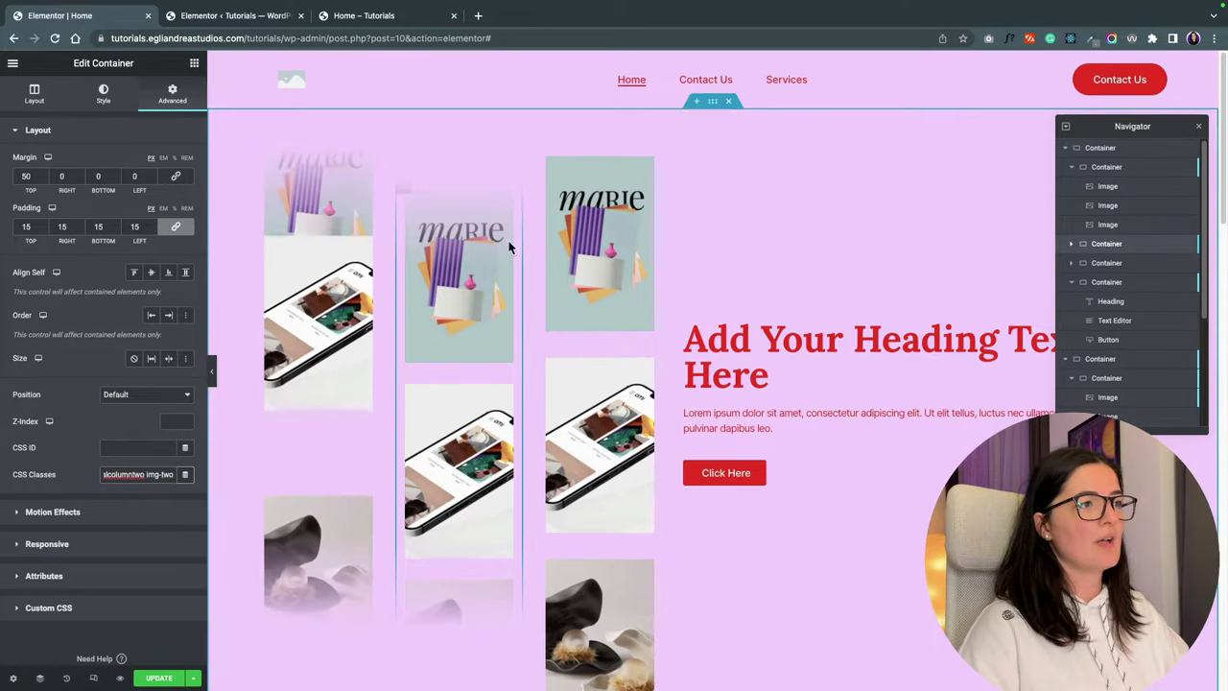
Assign the carouselverticaltwo class to the images in the second column, and check the page preview before returning to the editor.
{"action": "left_click", "coordinate": [471, 248]}
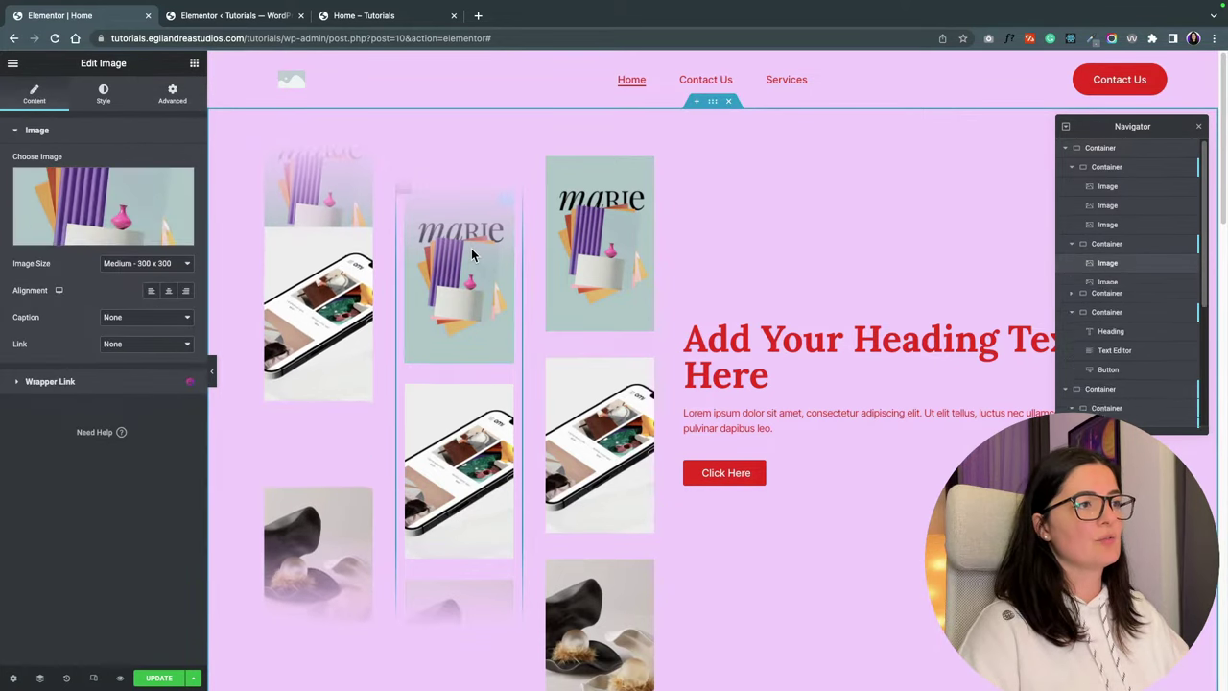
{"action": "left_click", "coordinate": [174, 103]}
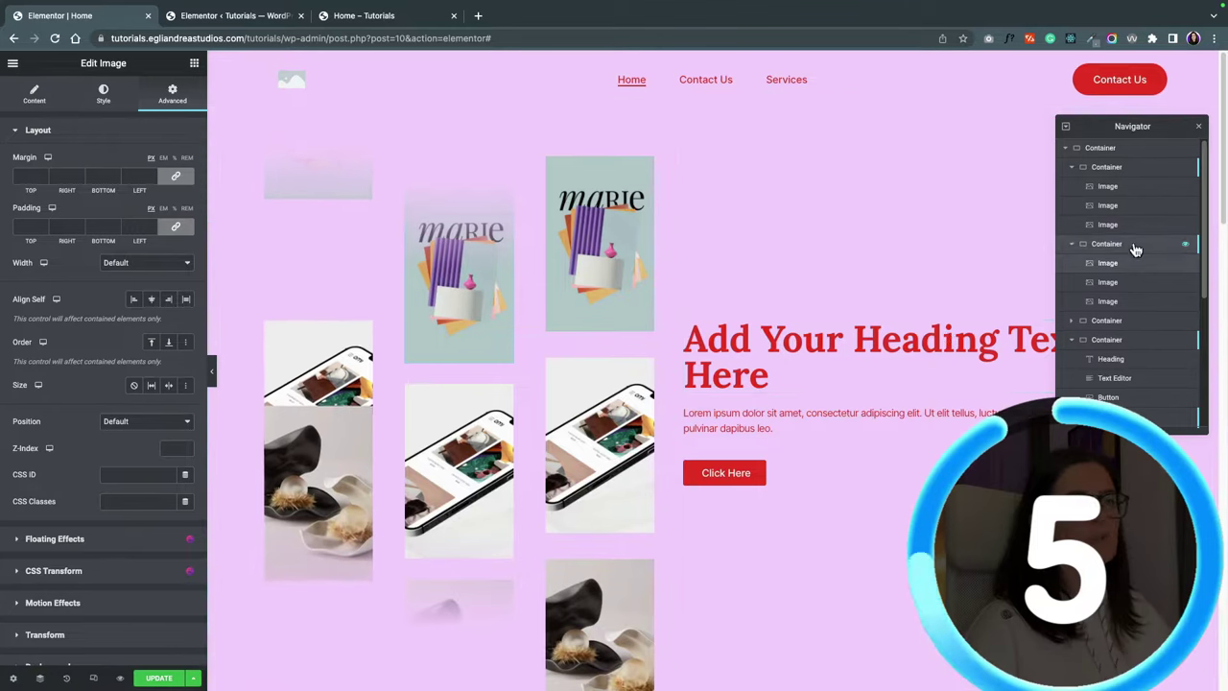
{"action": "left_click", "coordinate": [1106, 243]}
{"action": "left_click", "coordinate": [48, 605]}
{"action": "left_click", "coordinate": [342, 348]}
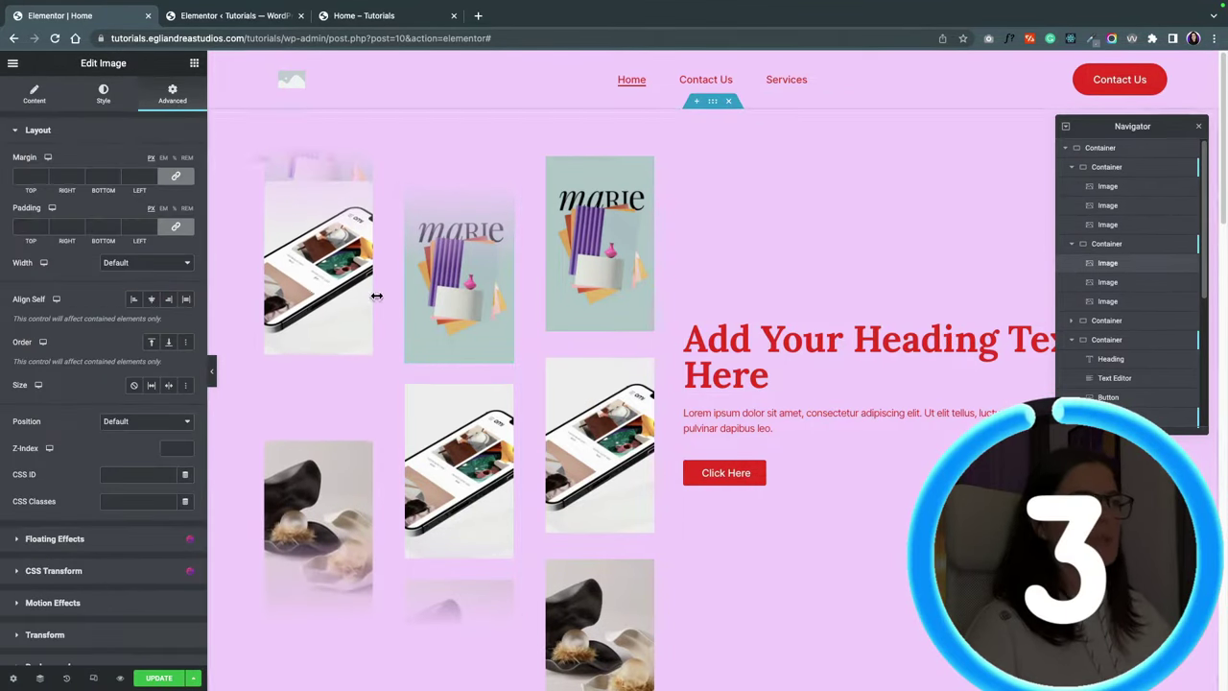
{"action": "scroll", "coordinate": [124, 430], "scroll_direction": "down", "scroll_amount": 1}
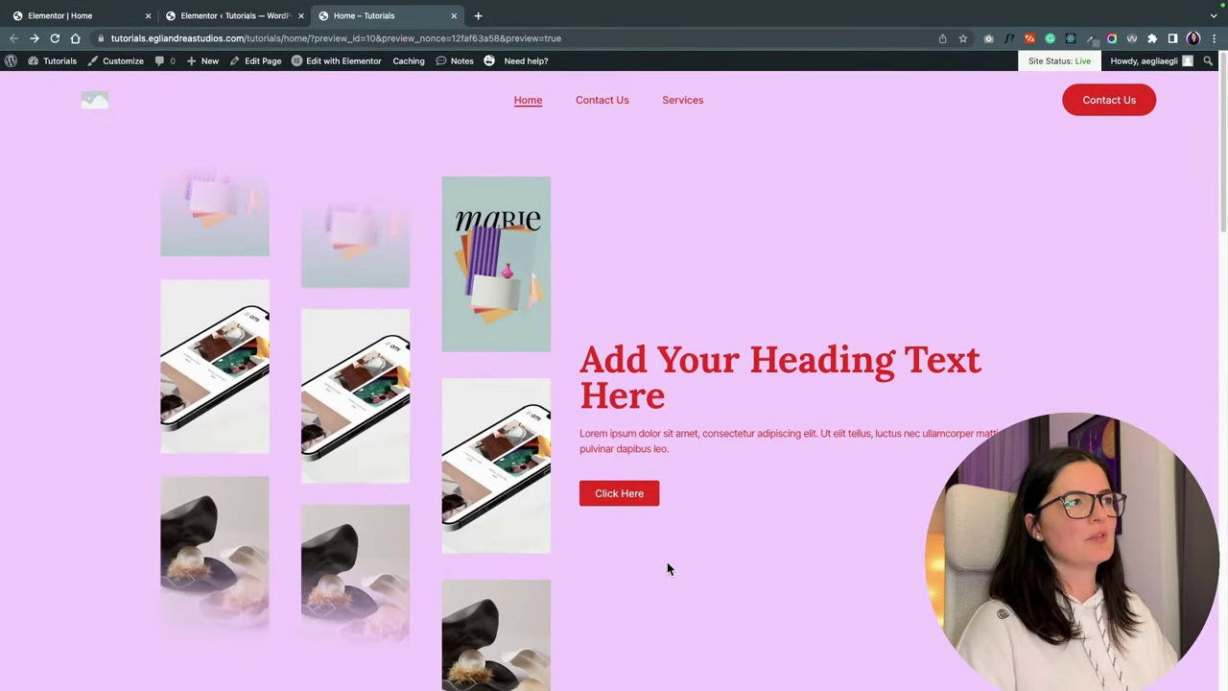
{"action": "mouse_move", "coordinate": [145, 28]}
{"action": "left_click", "coordinate": [60, 48]}
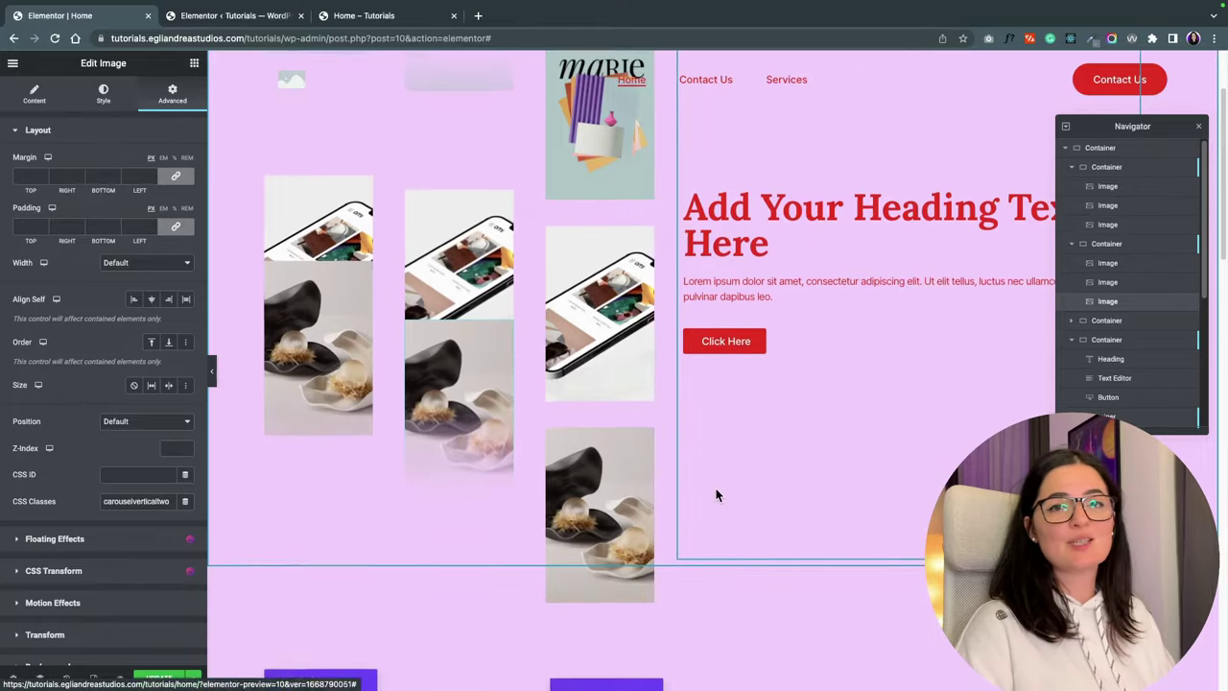
Copy the custom CSS of the example section's third column and paste it into the new section's third image column.
{"action": "left_click", "coordinate": [566, 249]}
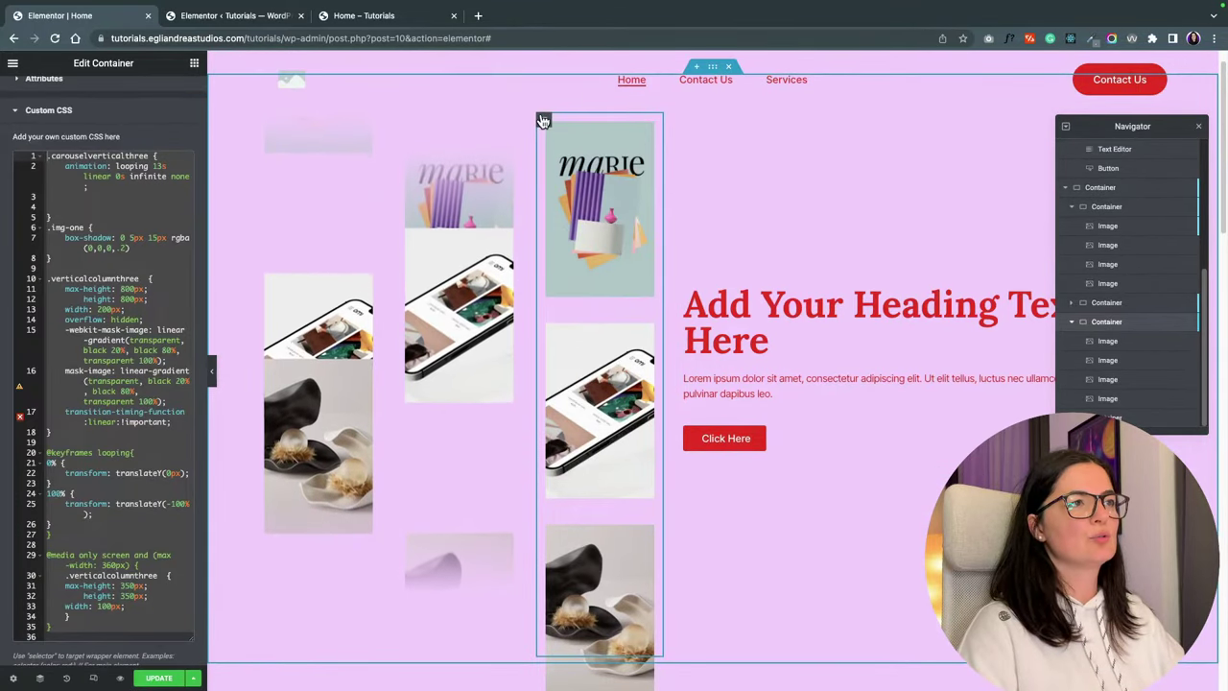
{"action": "left_click", "coordinate": [542, 120]}
{"action": "left_click", "coordinate": [53, 604]}
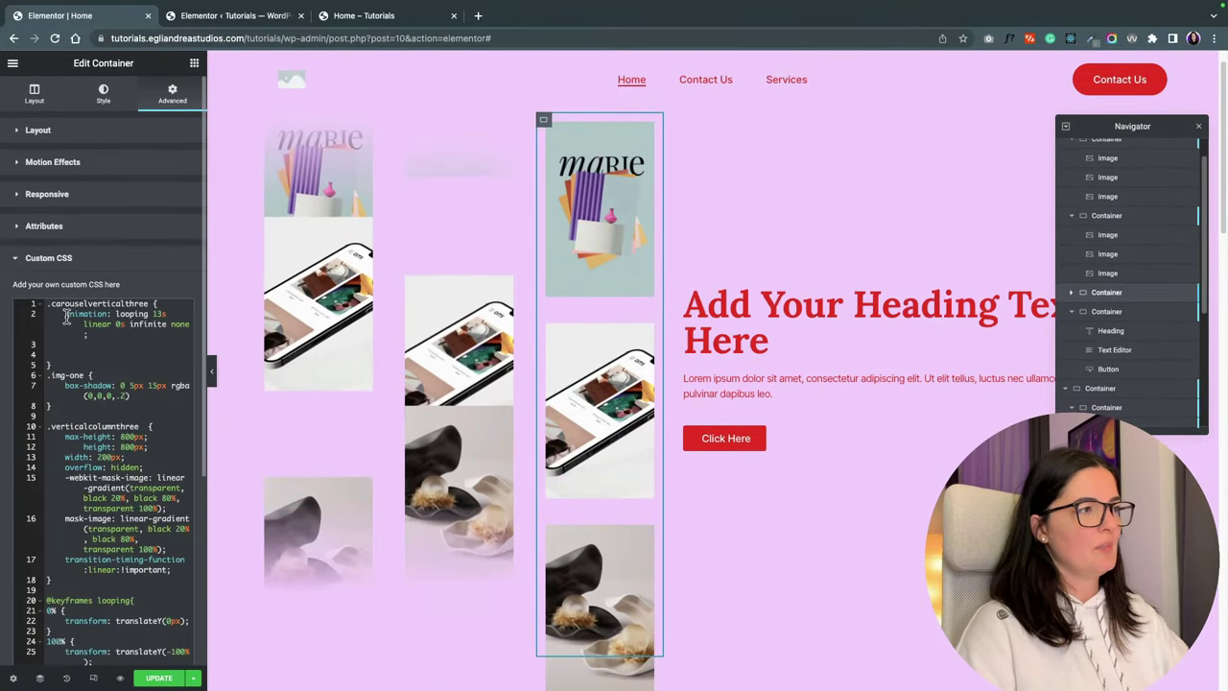
Assign the CSS class verticalcolumnthree to the third image column's container, copying the name from its custom CSS.
{"action": "left_click", "coordinate": [81, 130]}
{"action": "left_click", "coordinate": [70, 614]}
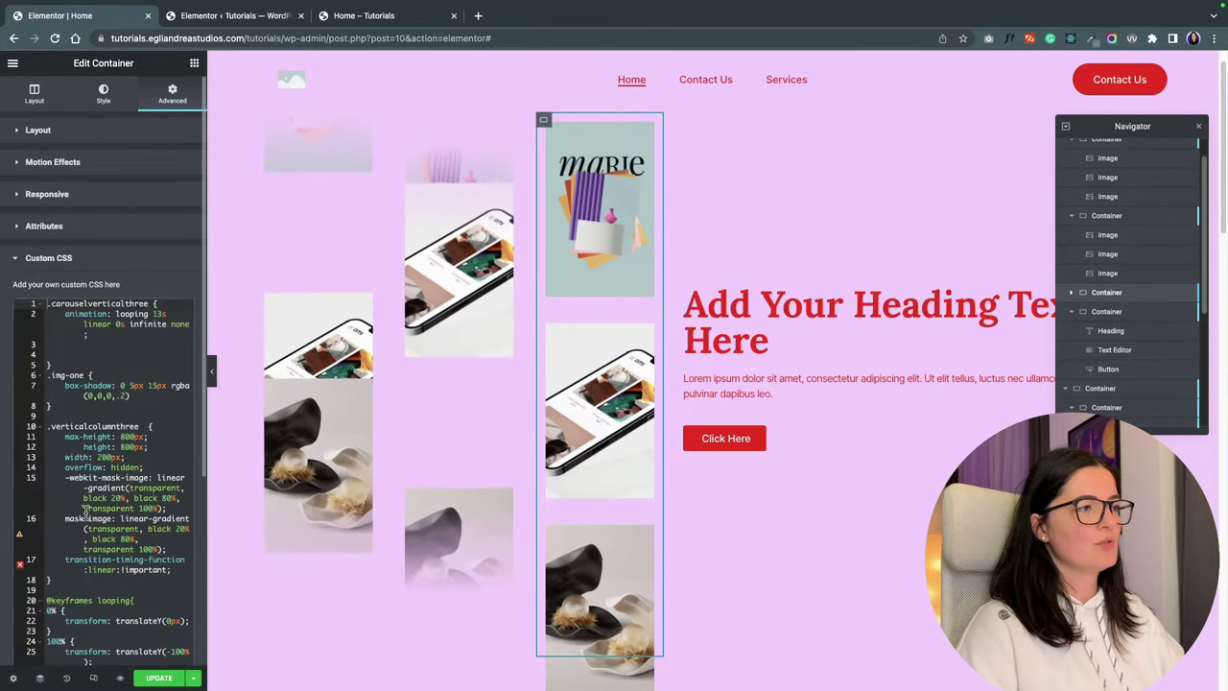
{"action": "left_click_drag", "start_coordinate": [51, 429], "coordinate": [128, 422]}
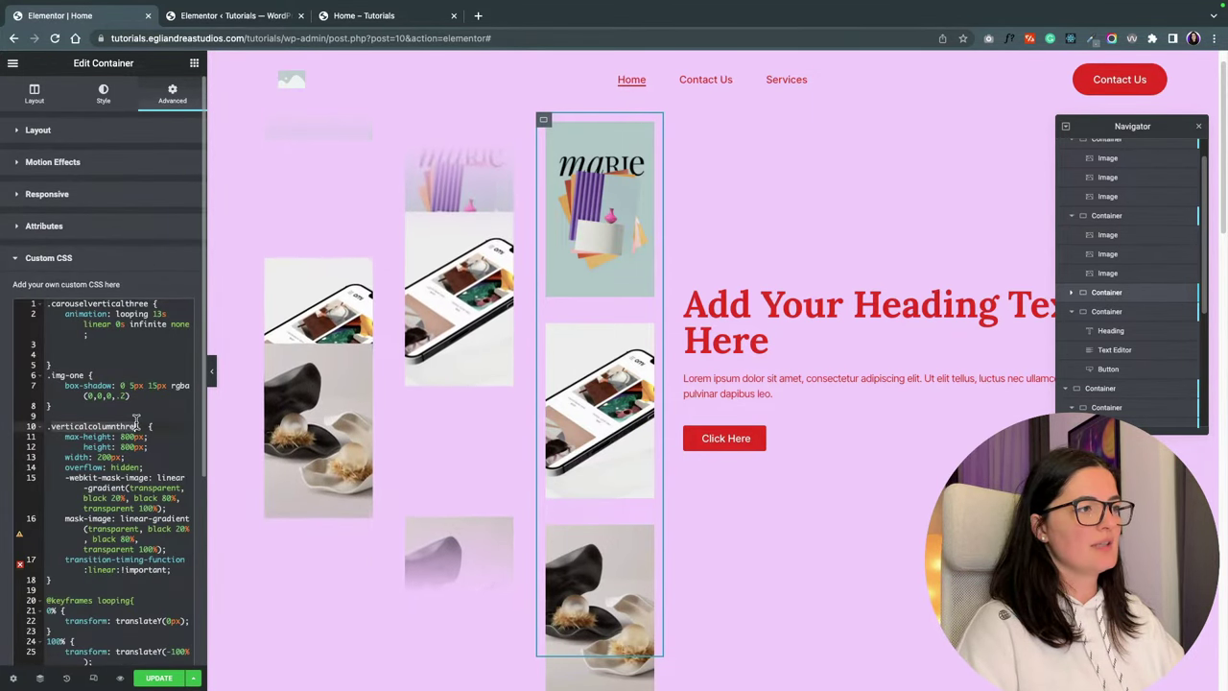
{"action": "left_click", "coordinate": [73, 130]}
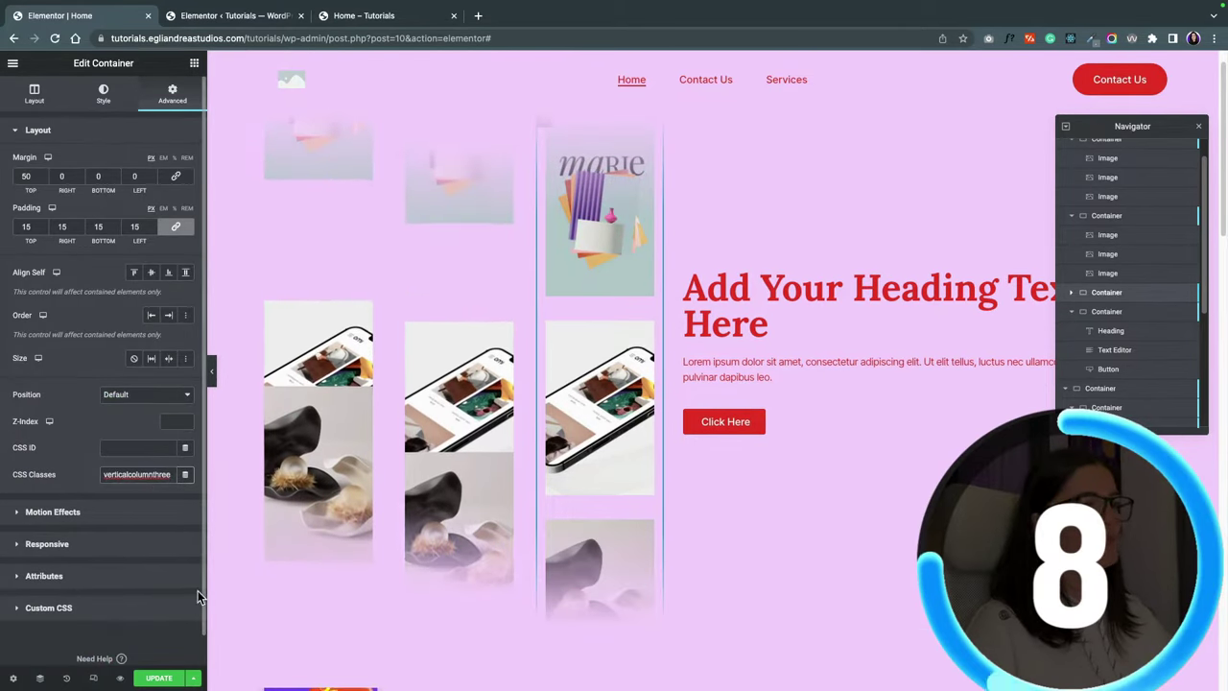
Assign the carouselverticalthree class to the three images in the third column, and check the page preview before returning to the editor.
{"action": "left_click", "coordinate": [196, 598]}
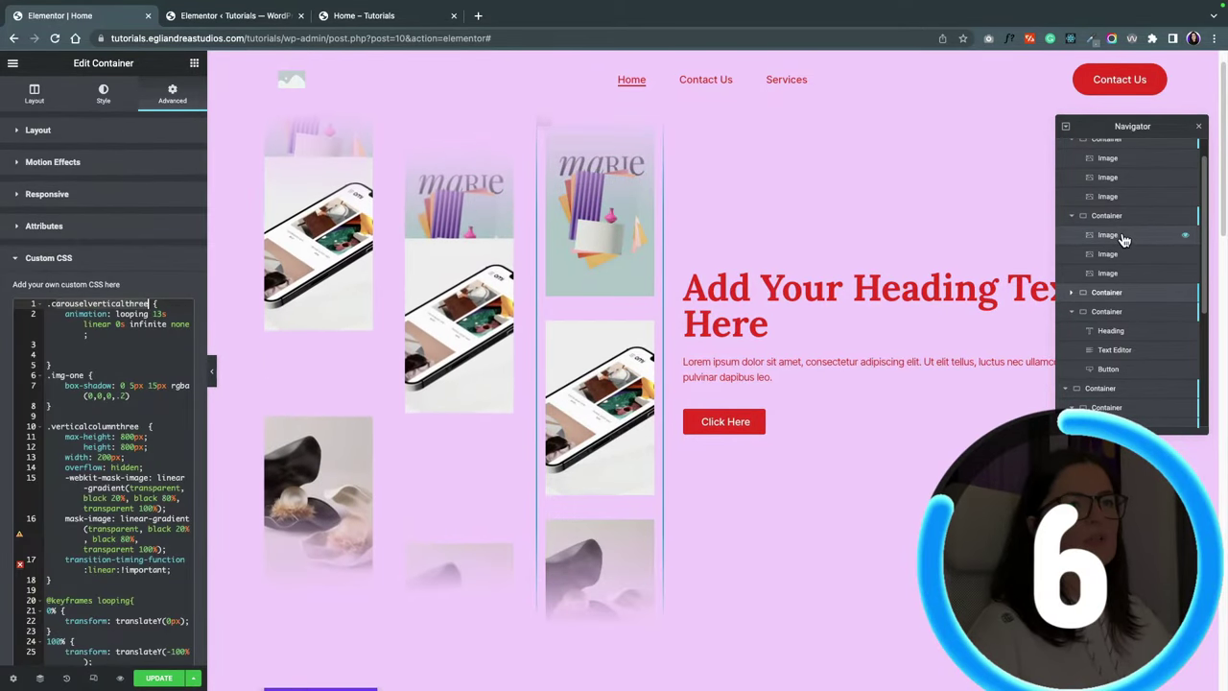
{"action": "left_click", "coordinate": [570, 316]}
{"action": "left_click", "coordinate": [173, 93]}
{"action": "left_click", "coordinate": [134, 501]}
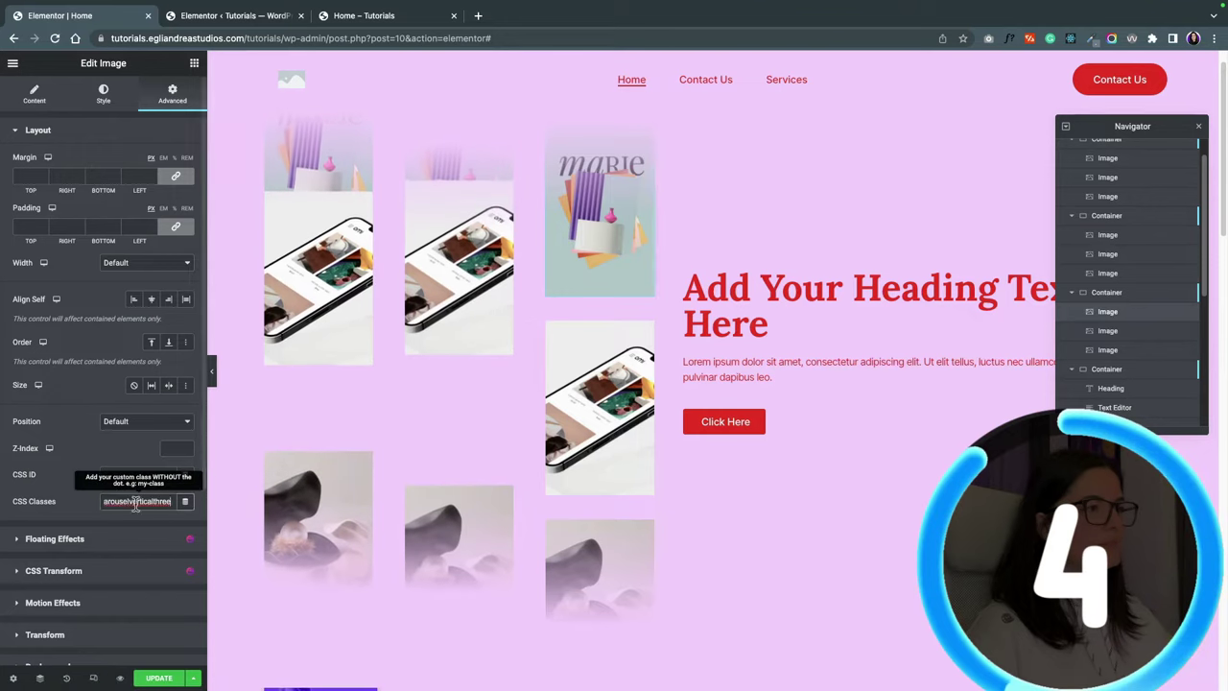
{"action": "left_click", "coordinate": [1107, 330]}
{"action": "left_click", "coordinate": [173, 93]}
{"action": "left_click", "coordinate": [124, 500]}
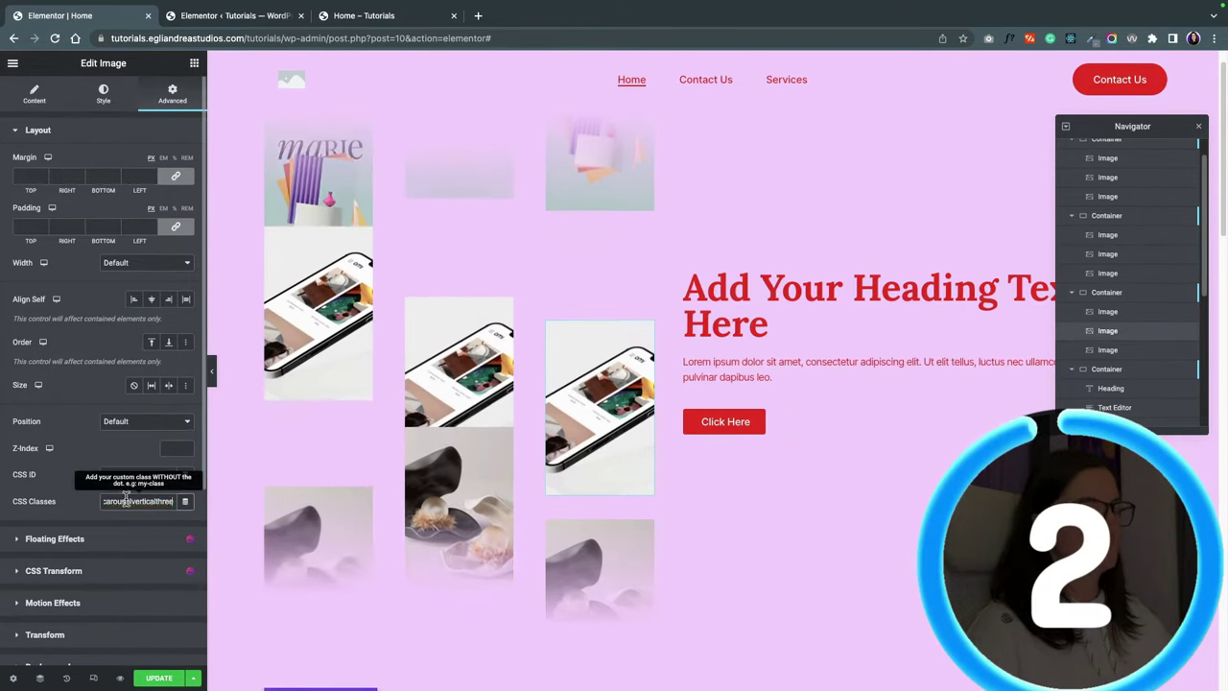
{"action": "left_click", "coordinate": [1116, 349]}
{"action": "left_click", "coordinate": [172, 93]}
{"action": "left_click", "coordinate": [128, 501]}
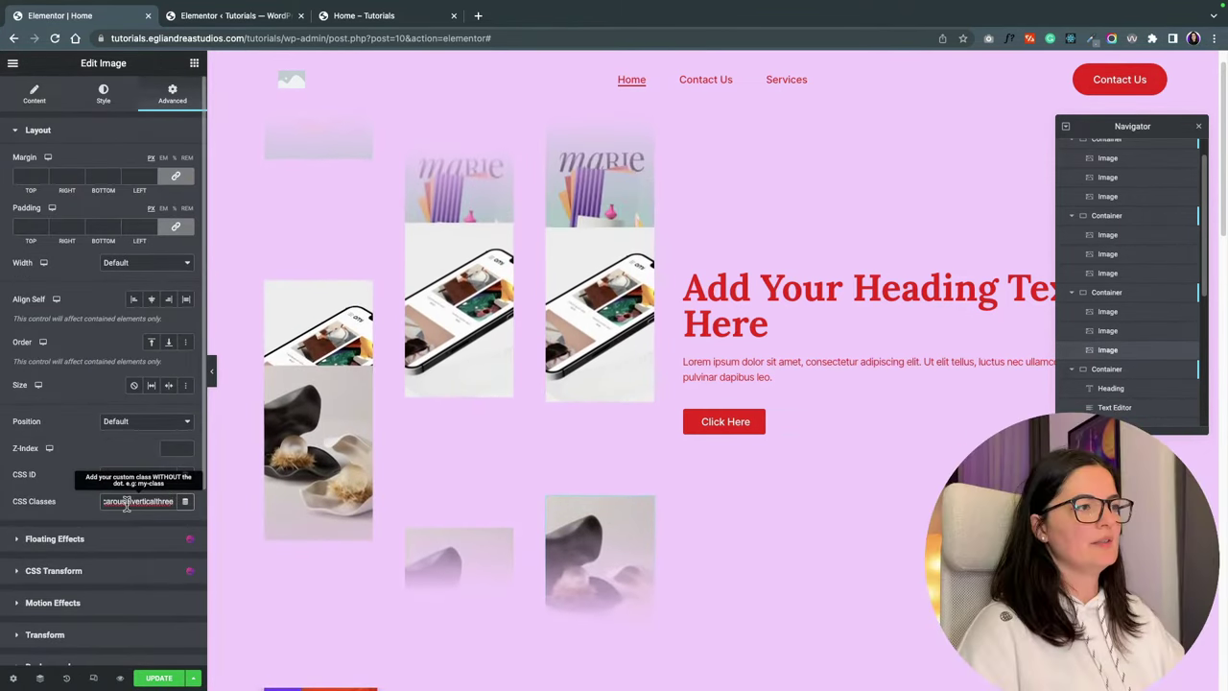
{"action": "left_click", "coordinate": [120, 679]}
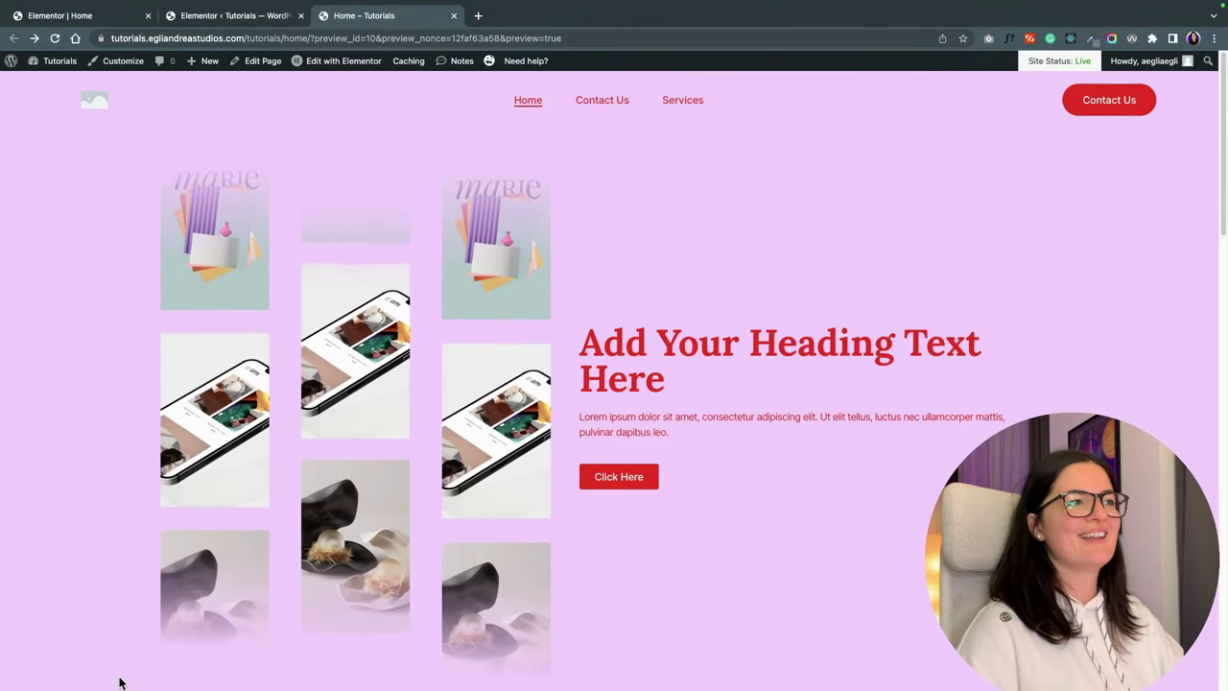
{"action": "key", "text": "super+1"}
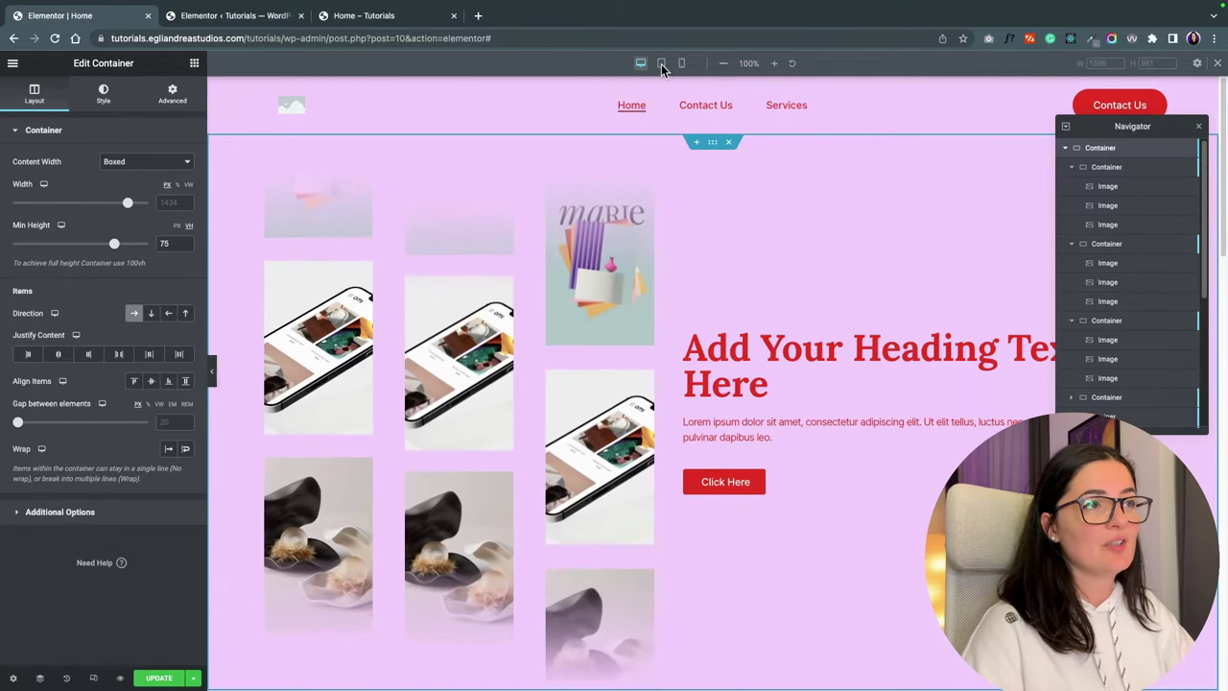
For the tablet layout, set the main hero container to wrap its items and centre them with Justify Content.
{"action": "left_click", "coordinate": [661, 64]}
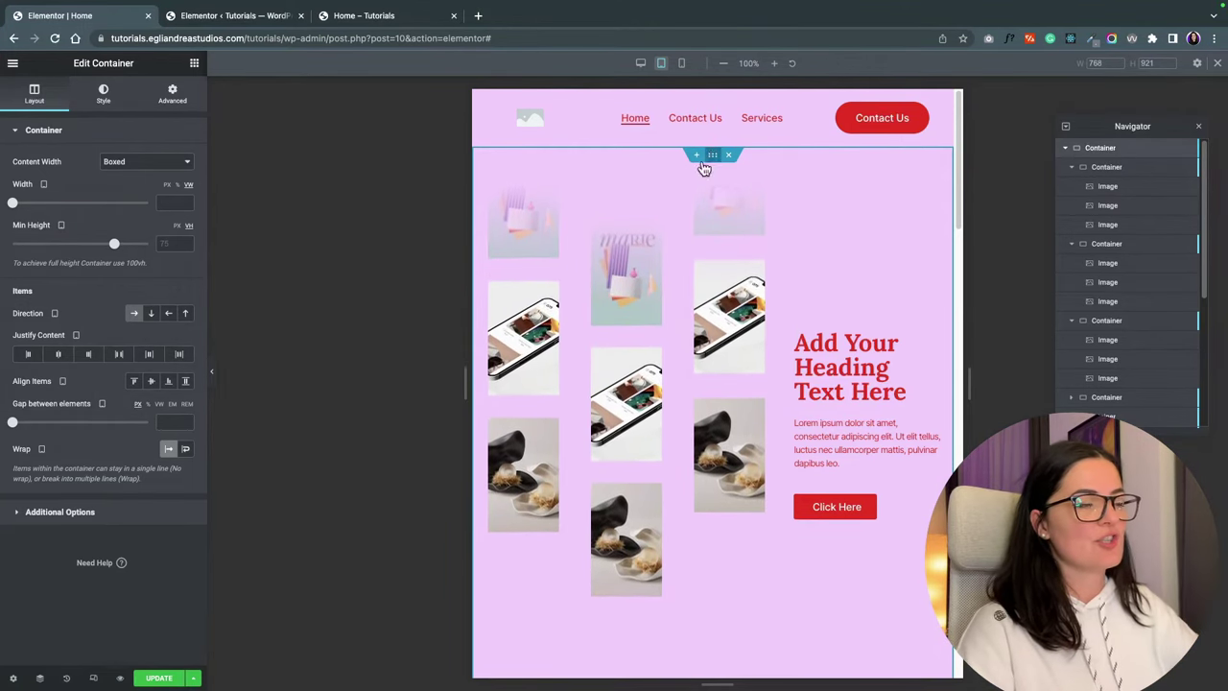
{"action": "left_click", "coordinate": [187, 450]}
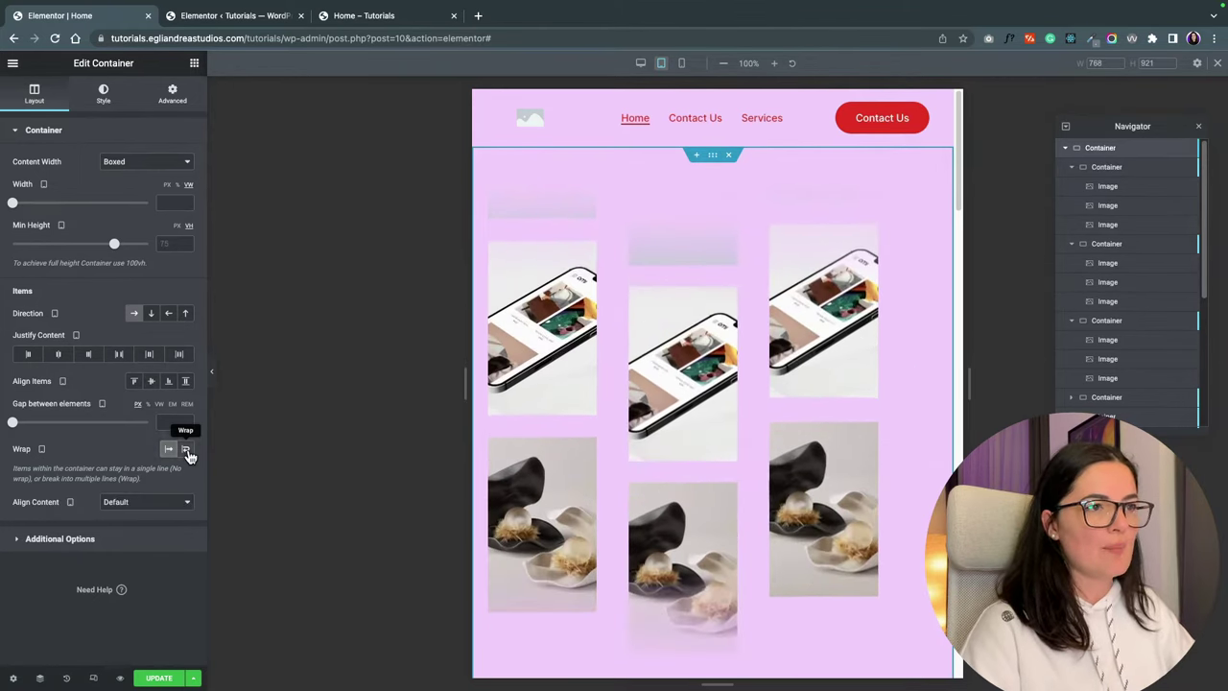
{"action": "scroll", "coordinate": [888, 349], "scroll_direction": "down", "scroll_amount": 5}
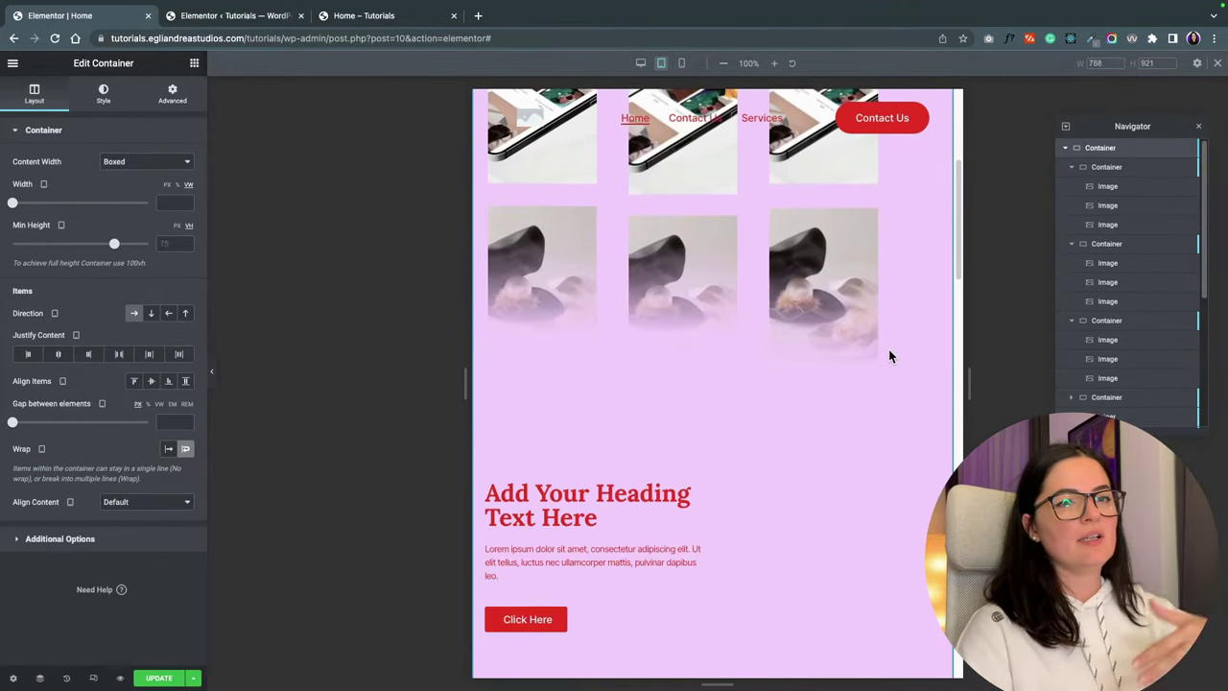
{"action": "scroll", "coordinate": [671, 375], "scroll_direction": "up", "scroll_amount": 5}
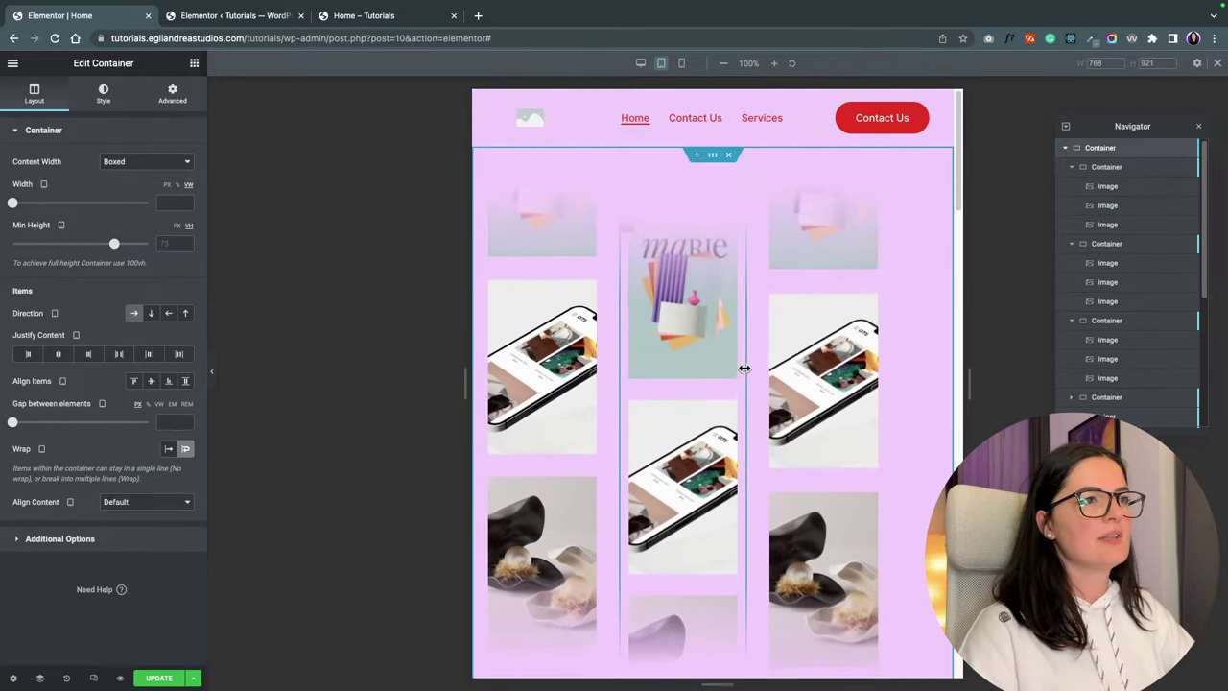
{"action": "left_click", "coordinate": [58, 355]}
{"action": "scroll", "coordinate": [812, 432], "scroll_direction": "down", "scroll_amount": 5}
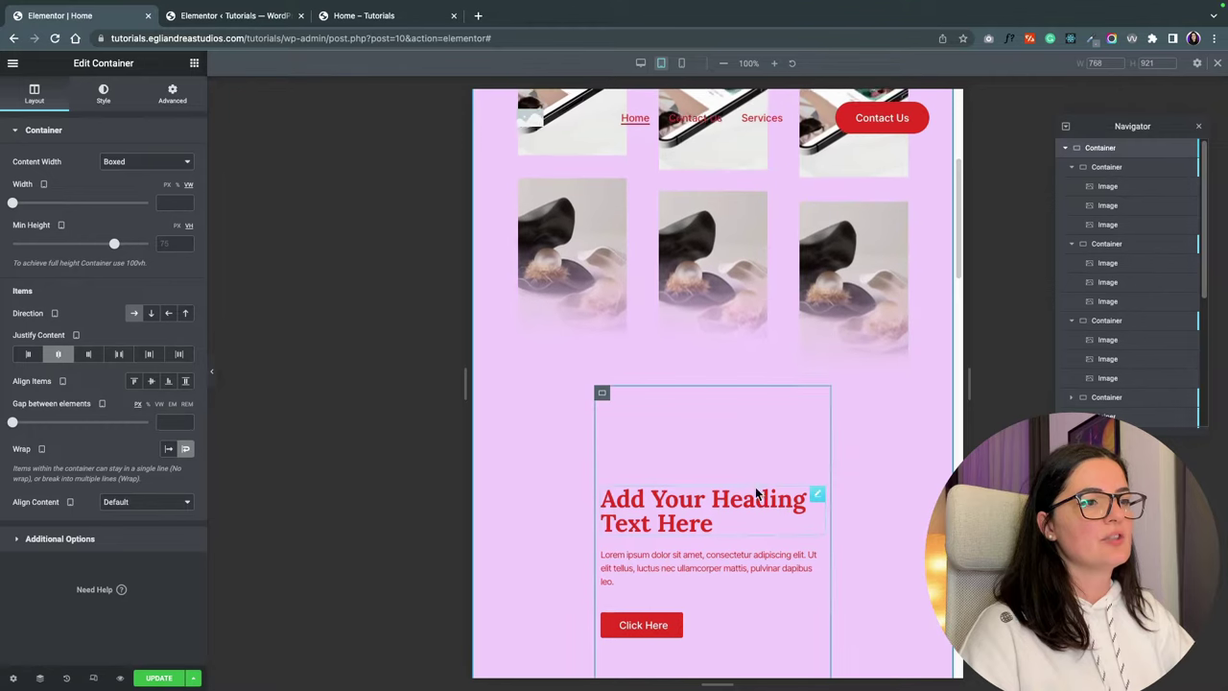
In the tablet layout, set the text container's content width to Boxed and its width to 66 VW.
{"action": "left_click", "coordinate": [602, 394]}
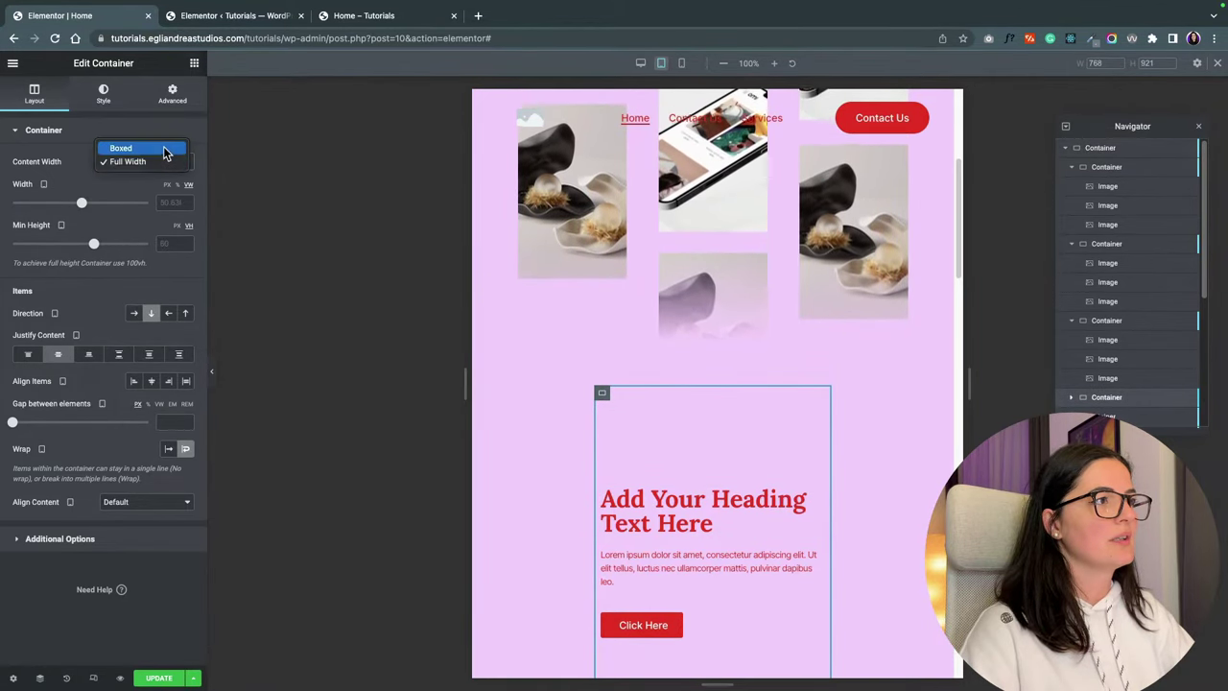
{"action": "left_click", "coordinate": [165, 151]}
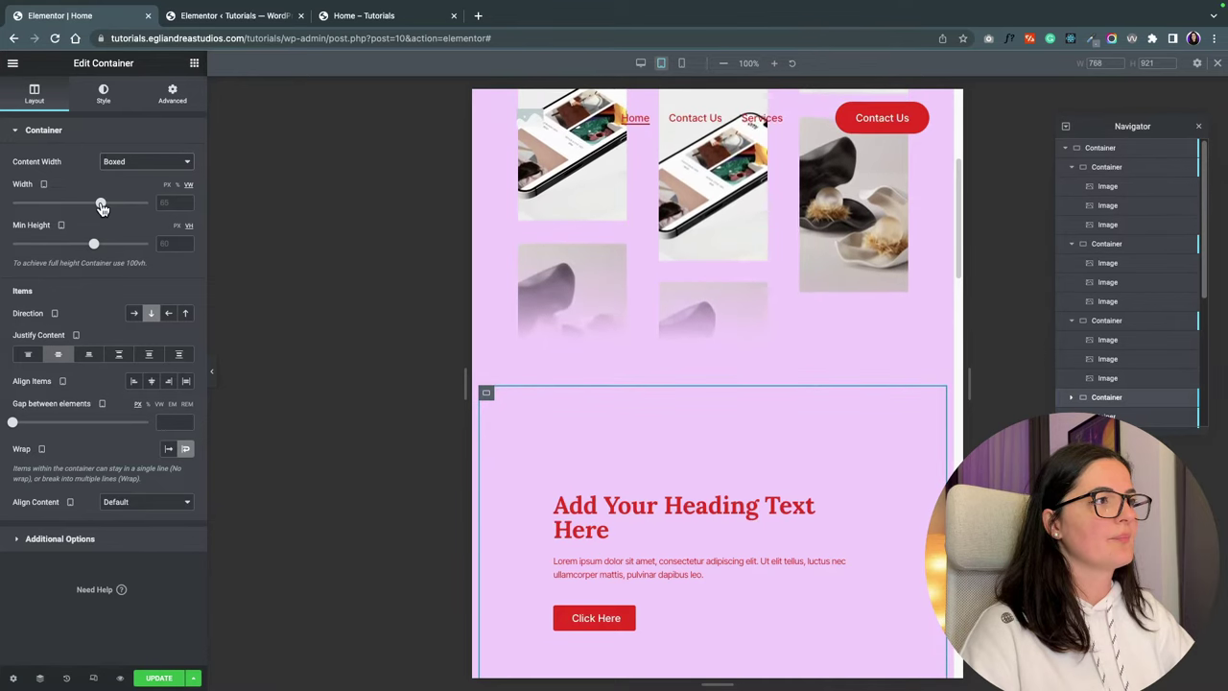
{"action": "mouse_move", "coordinate": [101, 207]}
{"action": "left_mouse_down"}
{"action": "mouse_move", "coordinate": [115, 207]}
{"action": "mouse_move", "coordinate": [101, 208]}
{"action": "left_mouse_up"}
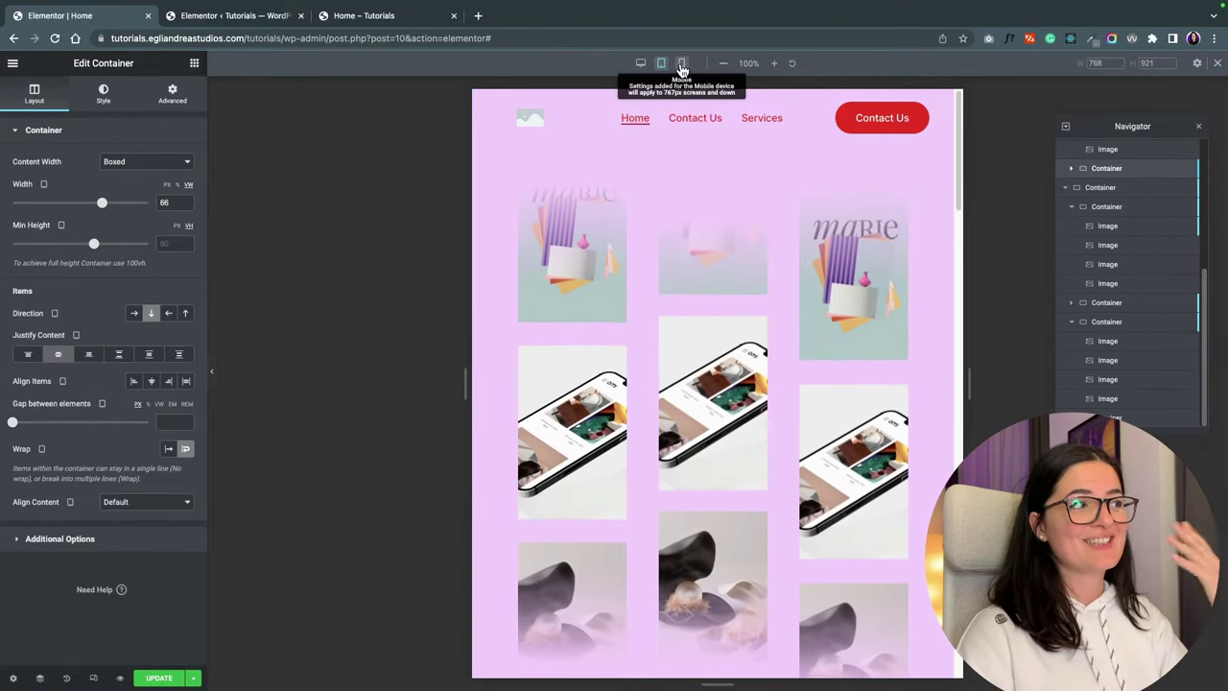
For the mobile layout, reduce the main hero container's gap between elements to 0 px.
{"action": "left_click", "coordinate": [681, 65]}
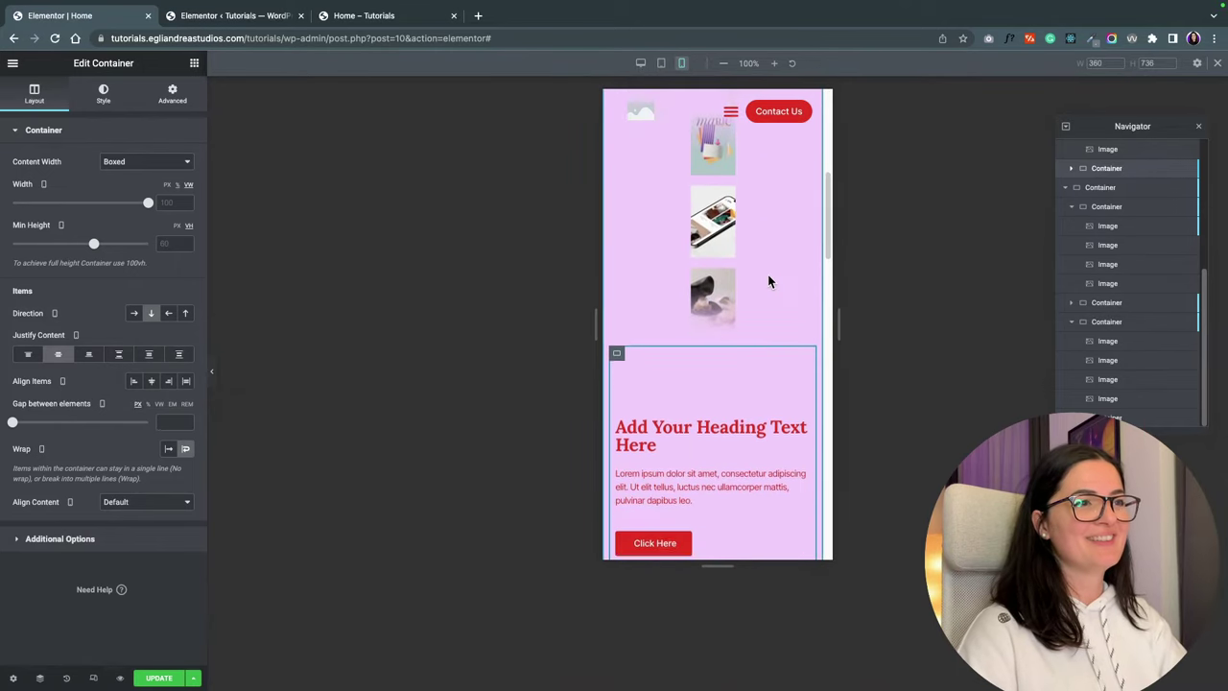
{"action": "left_click", "coordinate": [775, 322]}
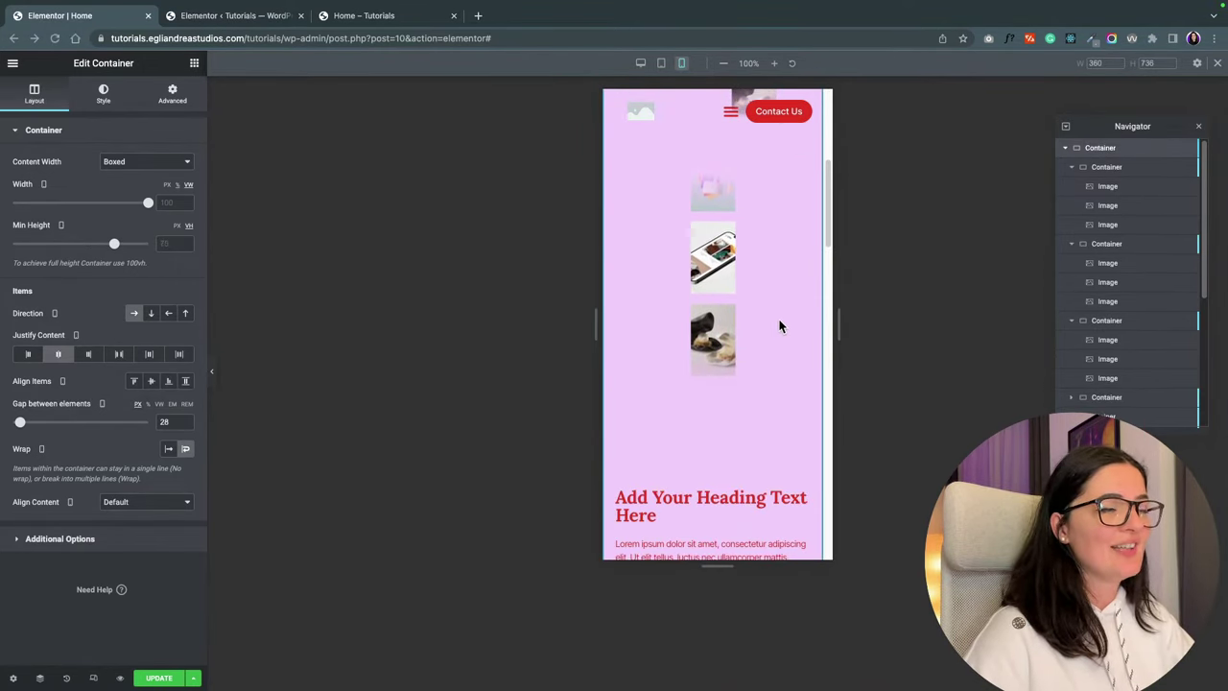
{"action": "scroll", "coordinate": [779, 326], "scroll_direction": "down", "scroll_amount": 5}
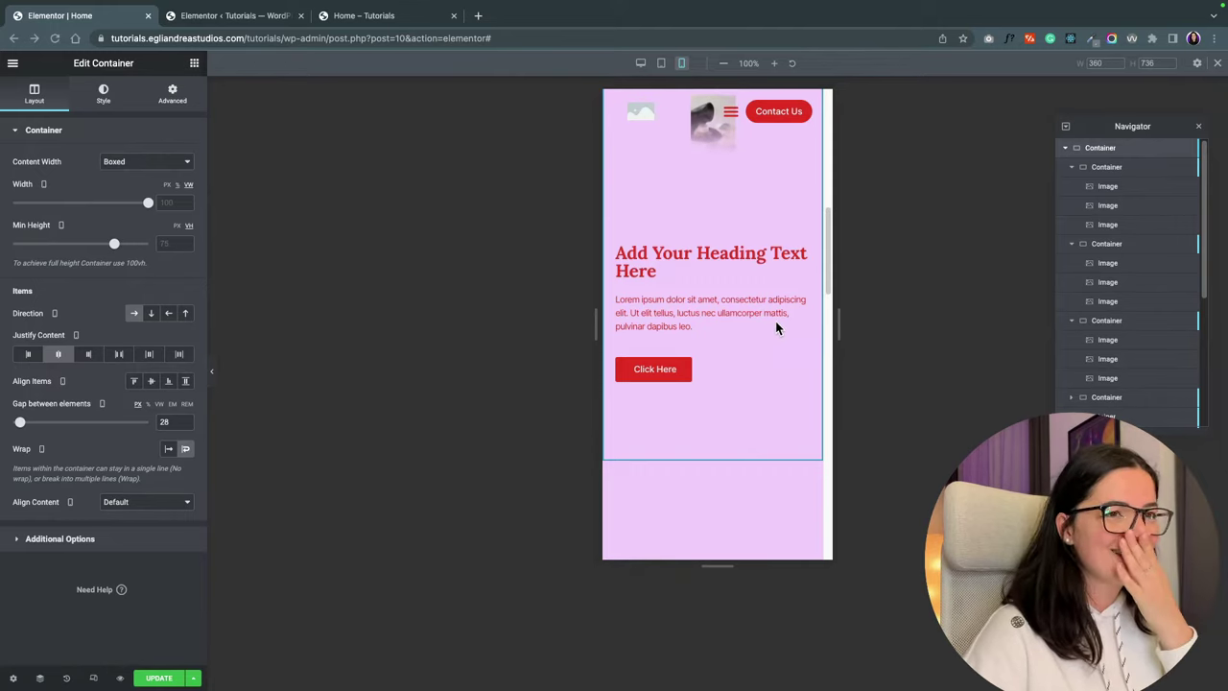
{"action": "scroll", "coordinate": [767, 320], "scroll_direction": "up", "scroll_amount": 5}
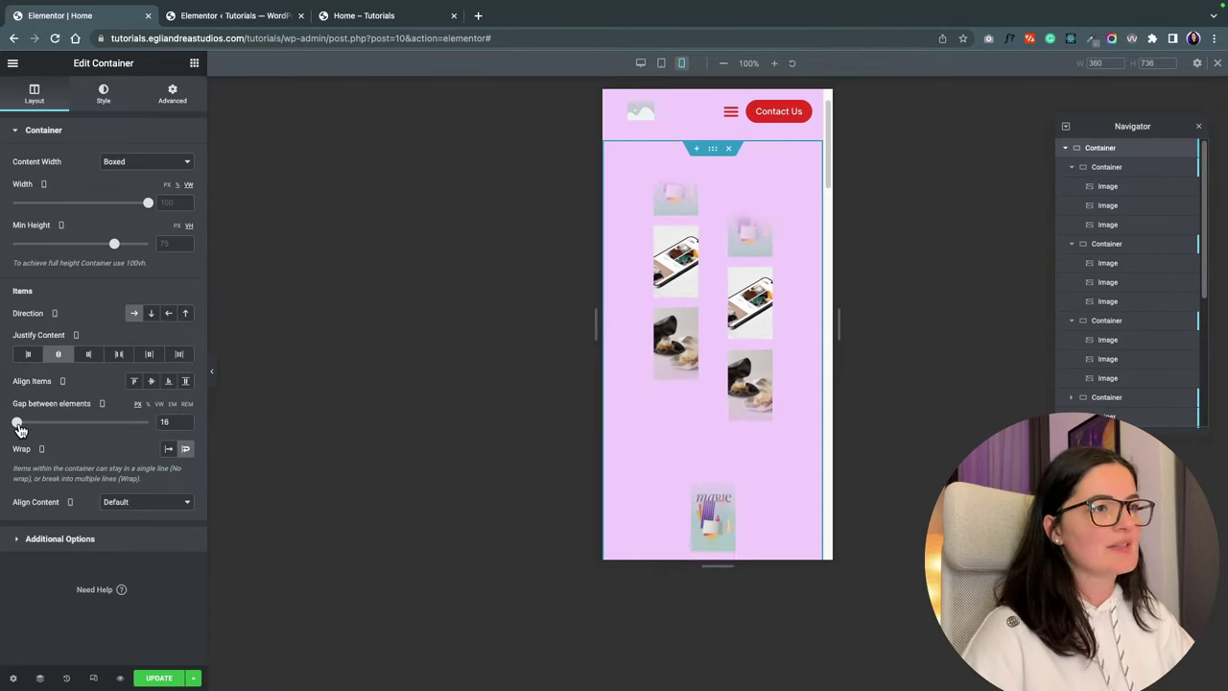
{"action": "left_click_drag", "start_coordinate": [17, 428], "coordinate": [13, 431]}
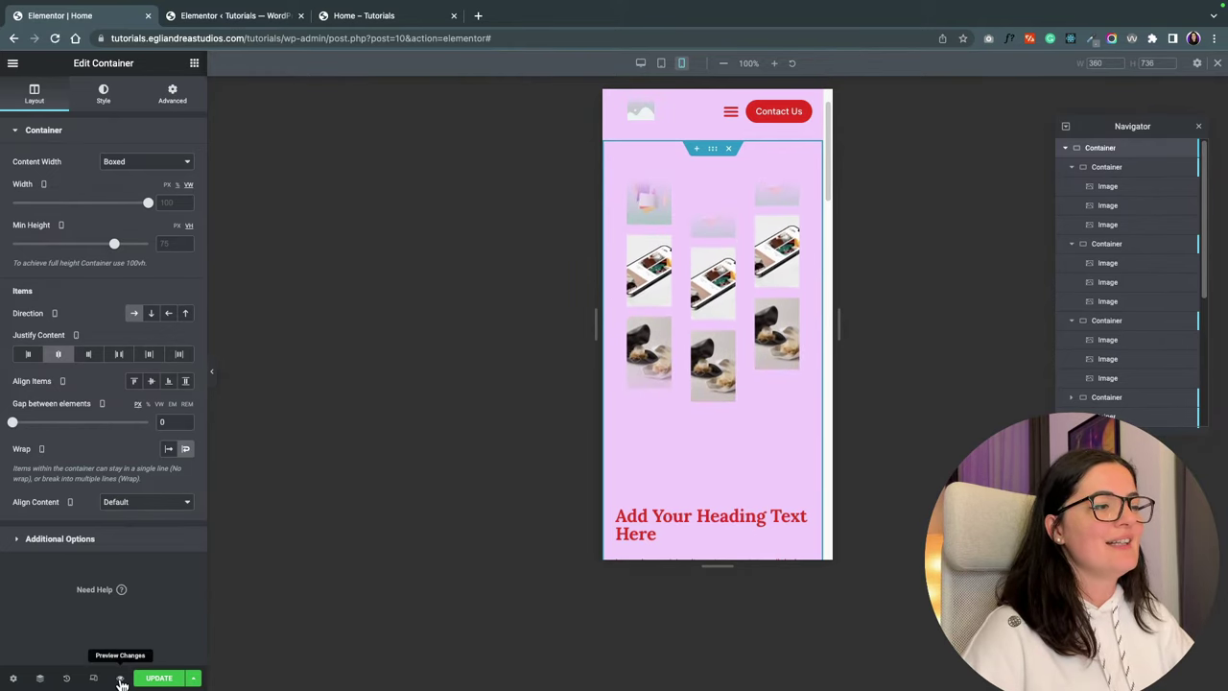
Preview the mobile layout with the editing panel hidden, restore the panel, and compare the new section with the example section below.
{"action": "left_click", "coordinate": [212, 373]}
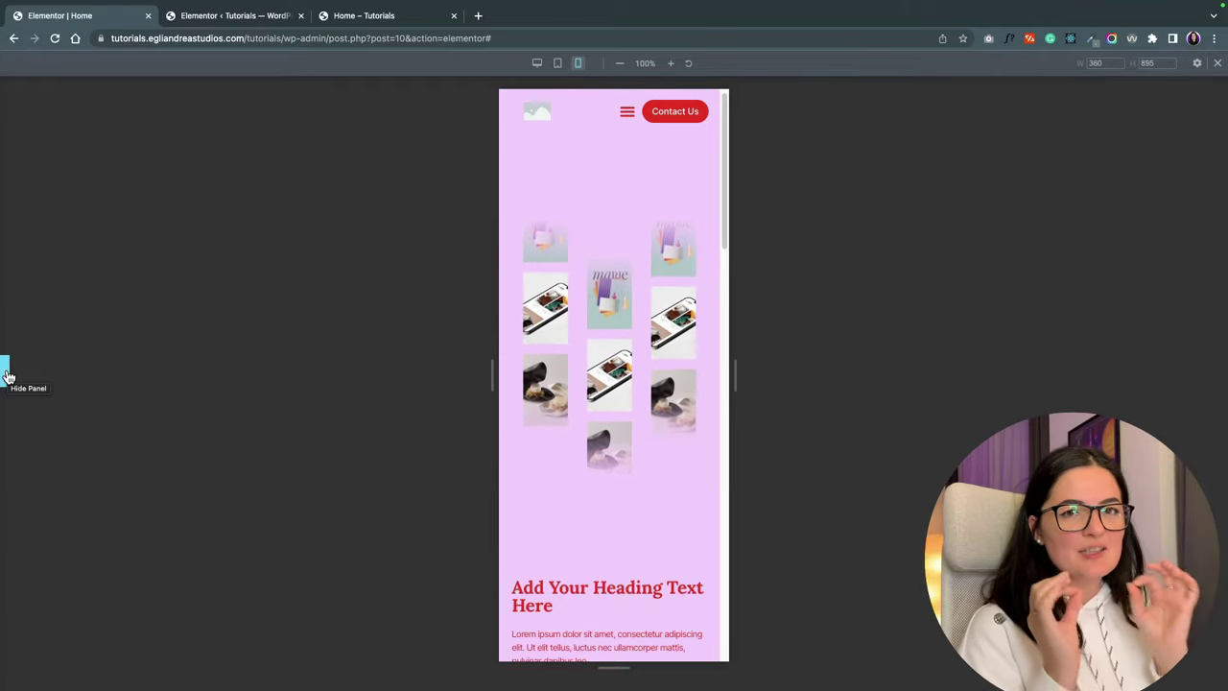
{"action": "left_click", "coordinate": [7, 374]}
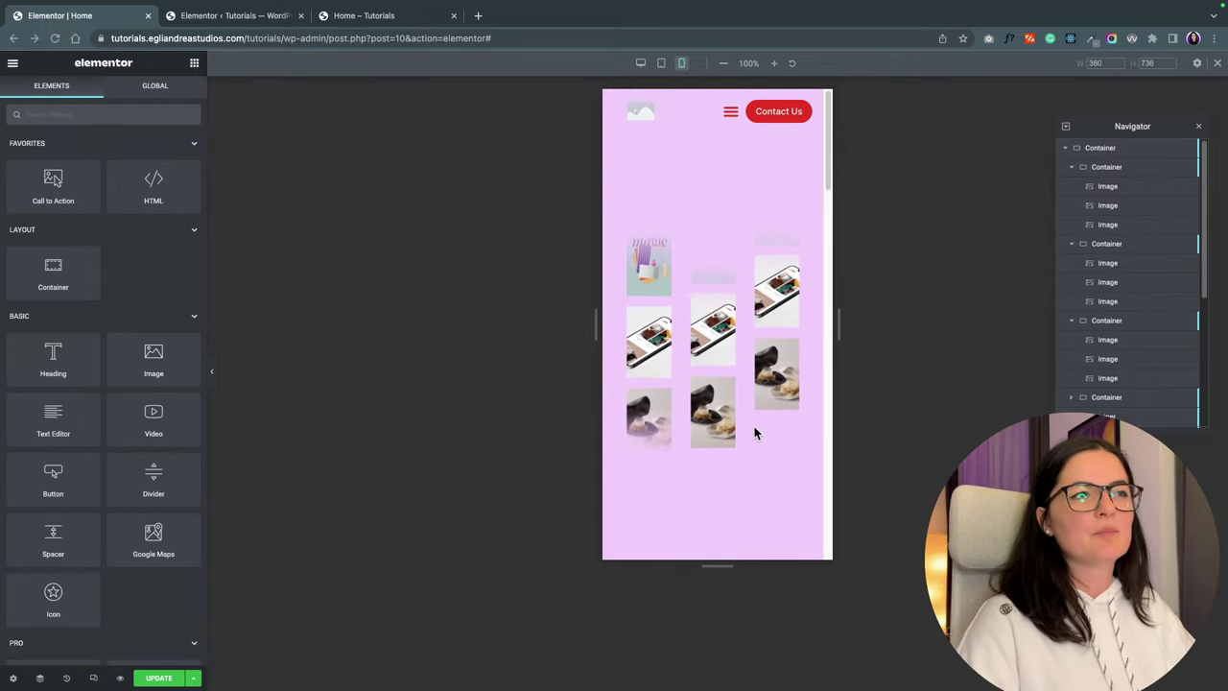
{"action": "scroll", "coordinate": [726, 407], "scroll_direction": "down", "scroll_amount": 2}
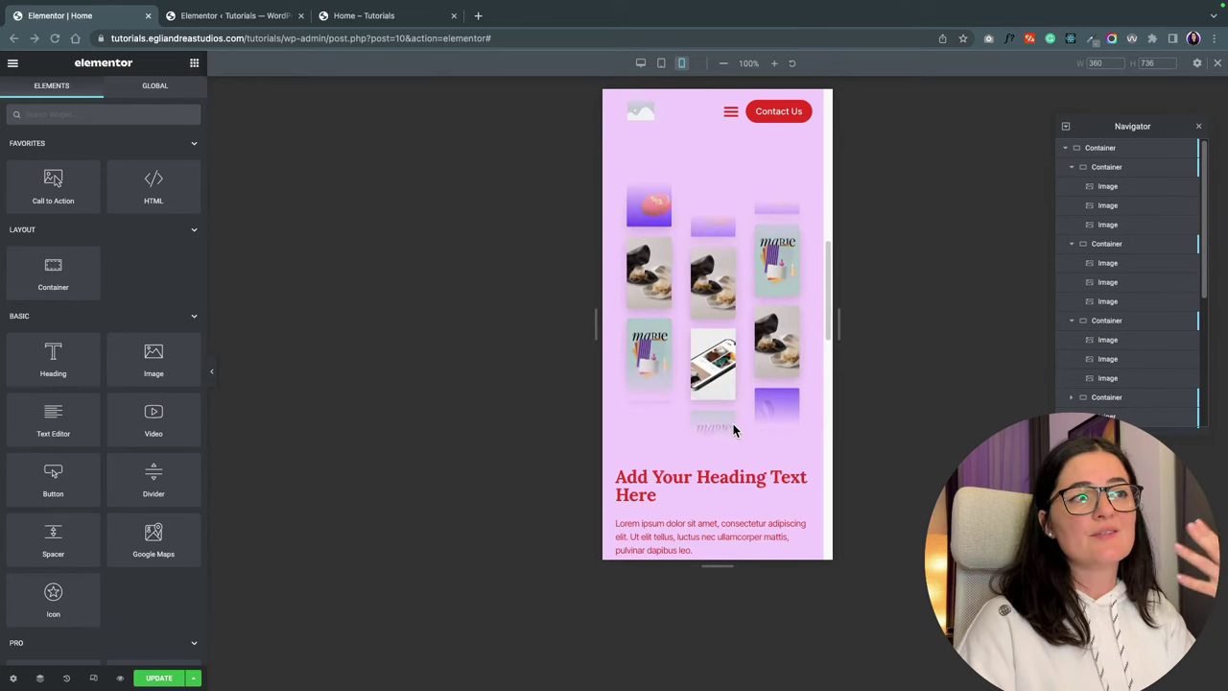
Duplicate the Marie poster image in each of the three columns, update the page, and reload the editor.
{"action": "left_click", "coordinate": [1106, 278]}
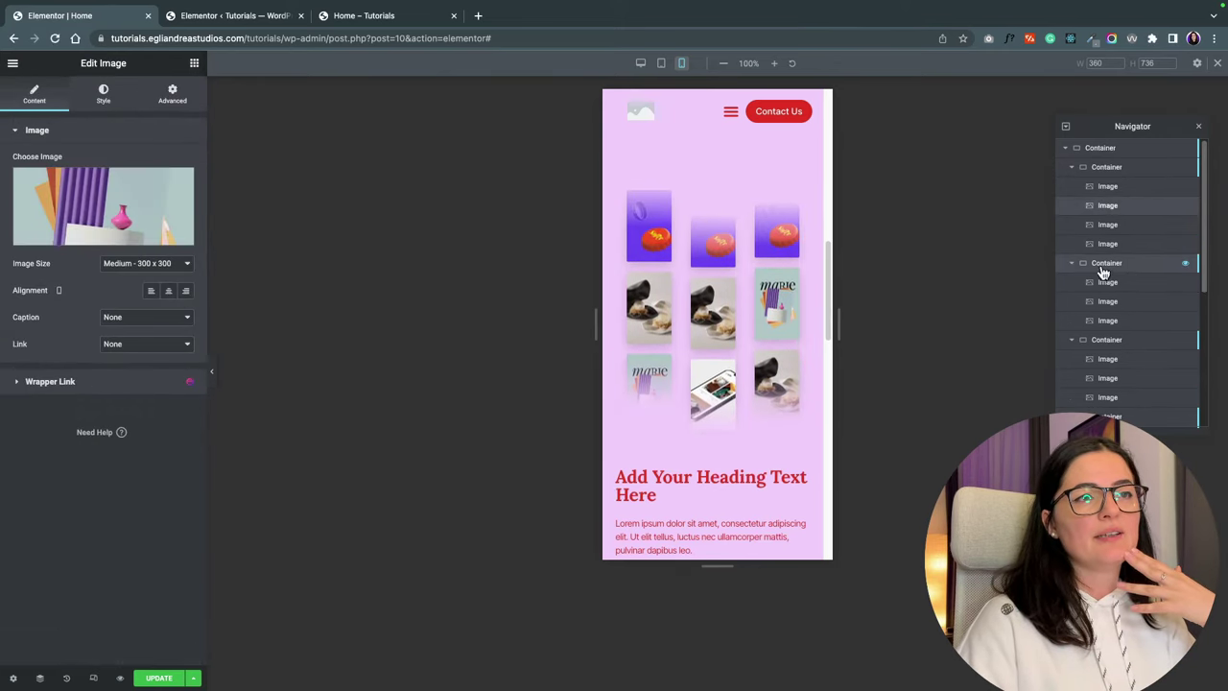
{"action": "right_click", "coordinate": [1110, 285]}
{"action": "left_click", "coordinate": [1130, 358]}
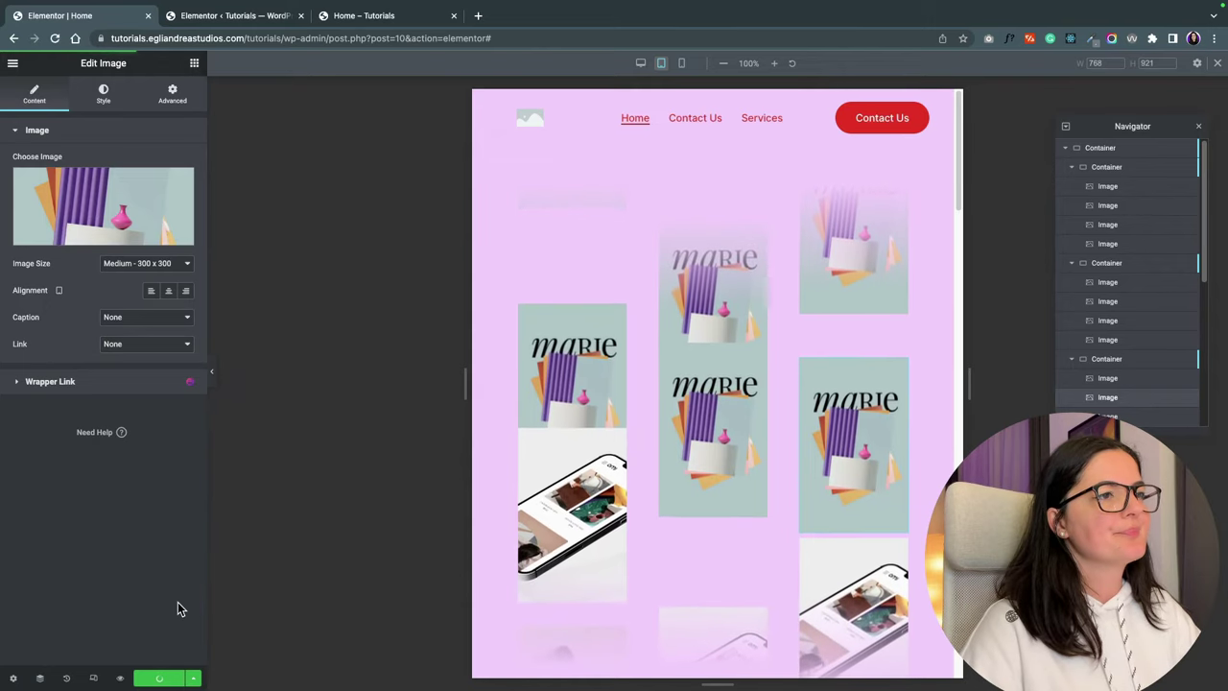
{"action": "left_click", "coordinate": [55, 38]}
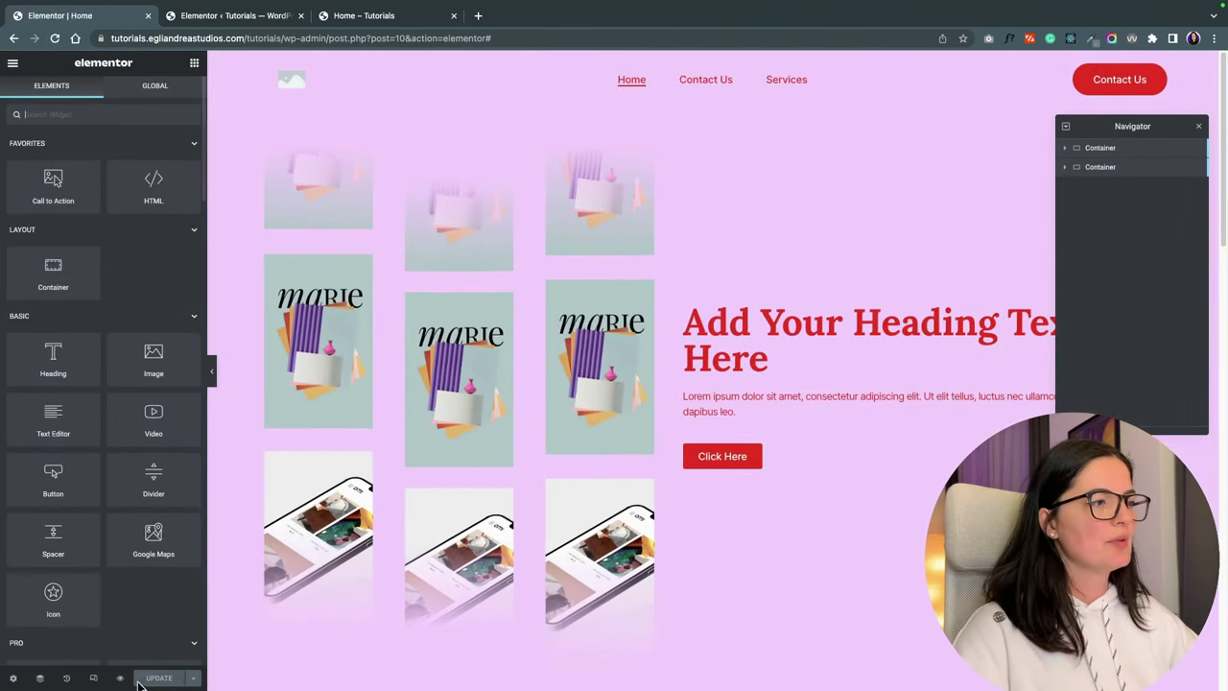
Review the tablet and mobile layouts of both hero sections, using a taller mobile preview with the editing panel temporarily hidden.
{"action": "key", "text": "super+shift+m"}
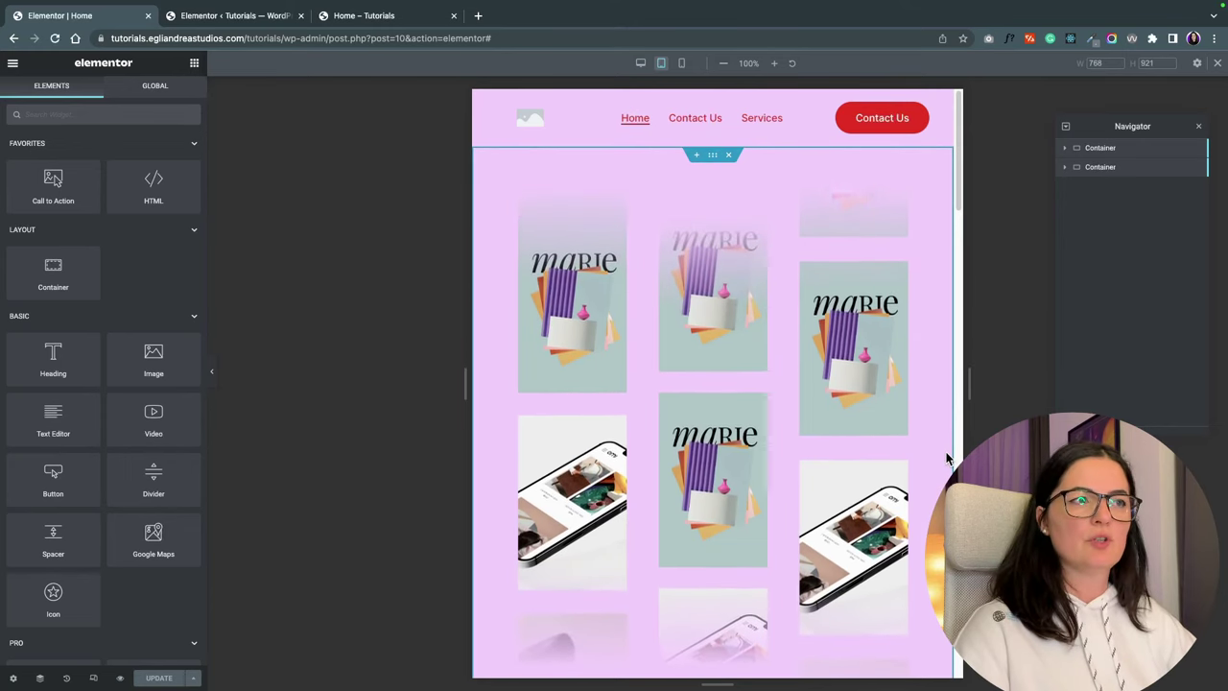
{"action": "key", "text": "super+shift+m"}
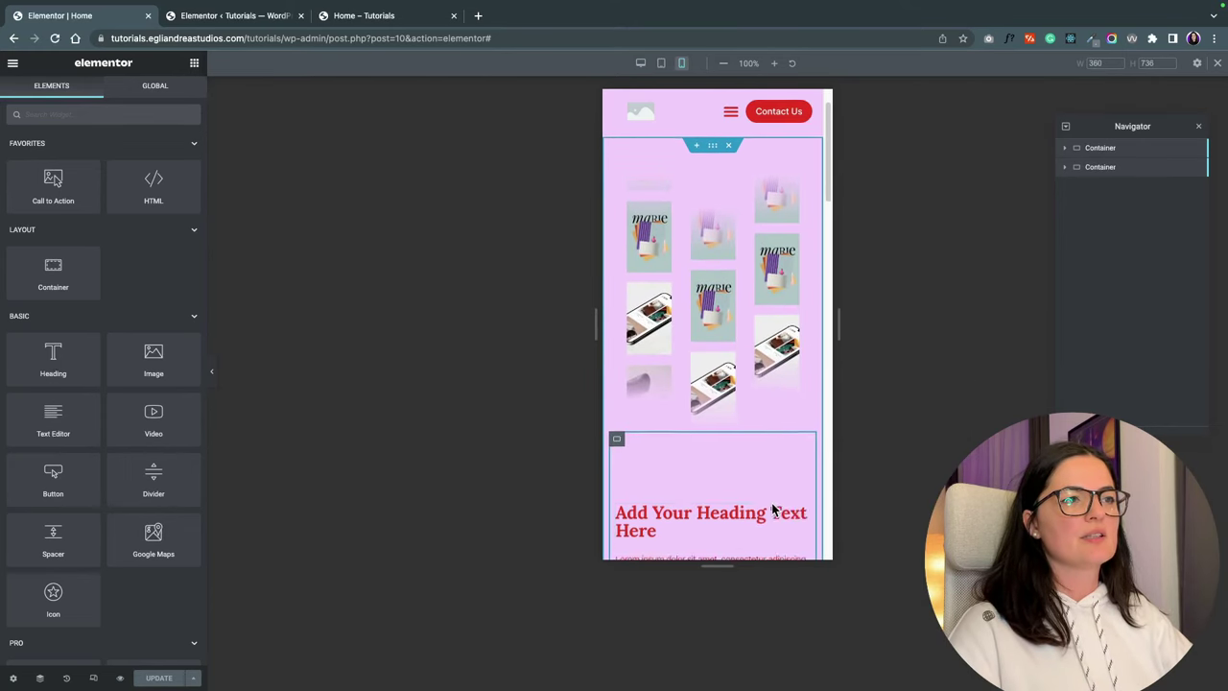
{"action": "scroll", "coordinate": [772, 502], "scroll_direction": "down", "scroll_amount": 3}
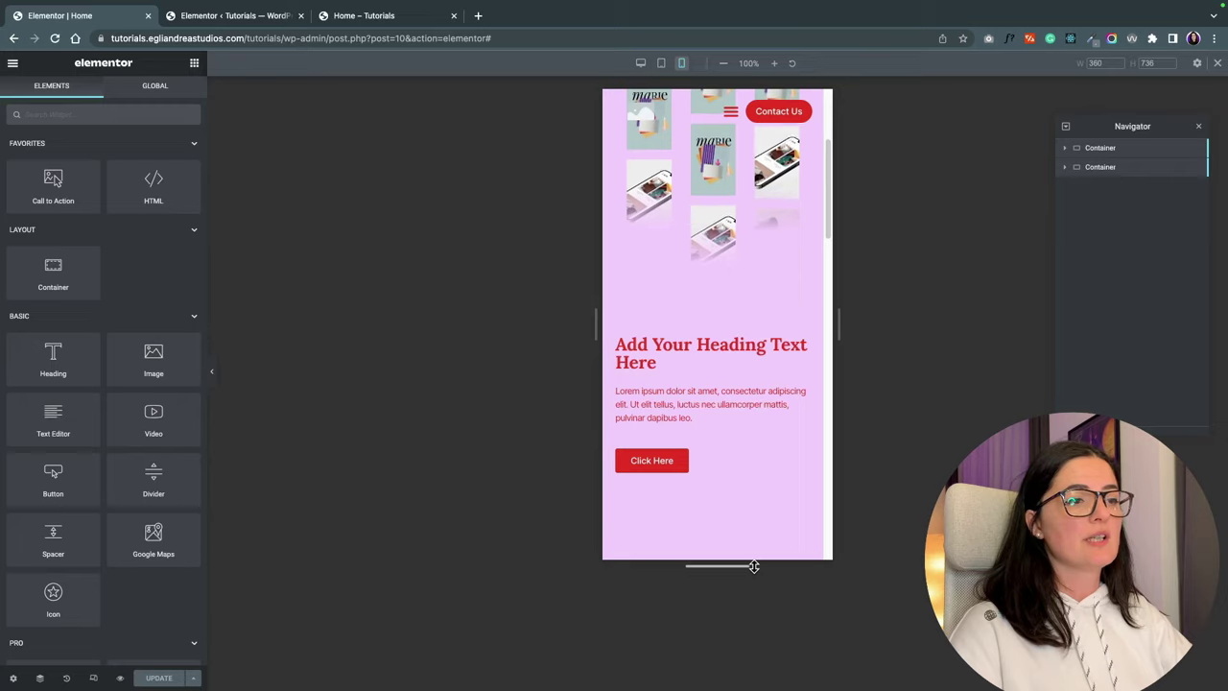
{"action": "left_click_drag", "start_coordinate": [754, 565], "coordinate": [756, 630]}
{"action": "key", "text": "super+p"}
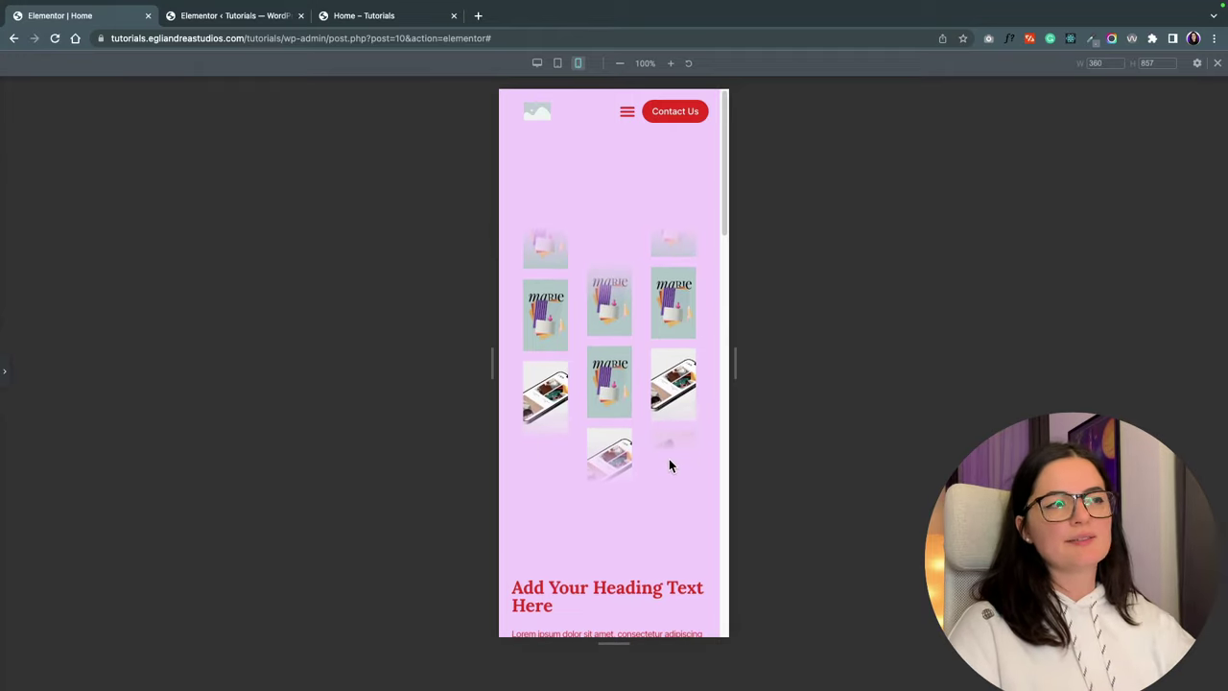
{"action": "scroll", "coordinate": [666, 482], "scroll_direction": "down", "scroll_amount": 3}
{"action": "scroll", "coordinate": [668, 483], "scroll_direction": "down", "scroll_amount": 2}
{"action": "scroll", "coordinate": [669, 484], "scroll_direction": "up", "scroll_amount": 5}
{"action": "left_click", "coordinate": [5, 371]}
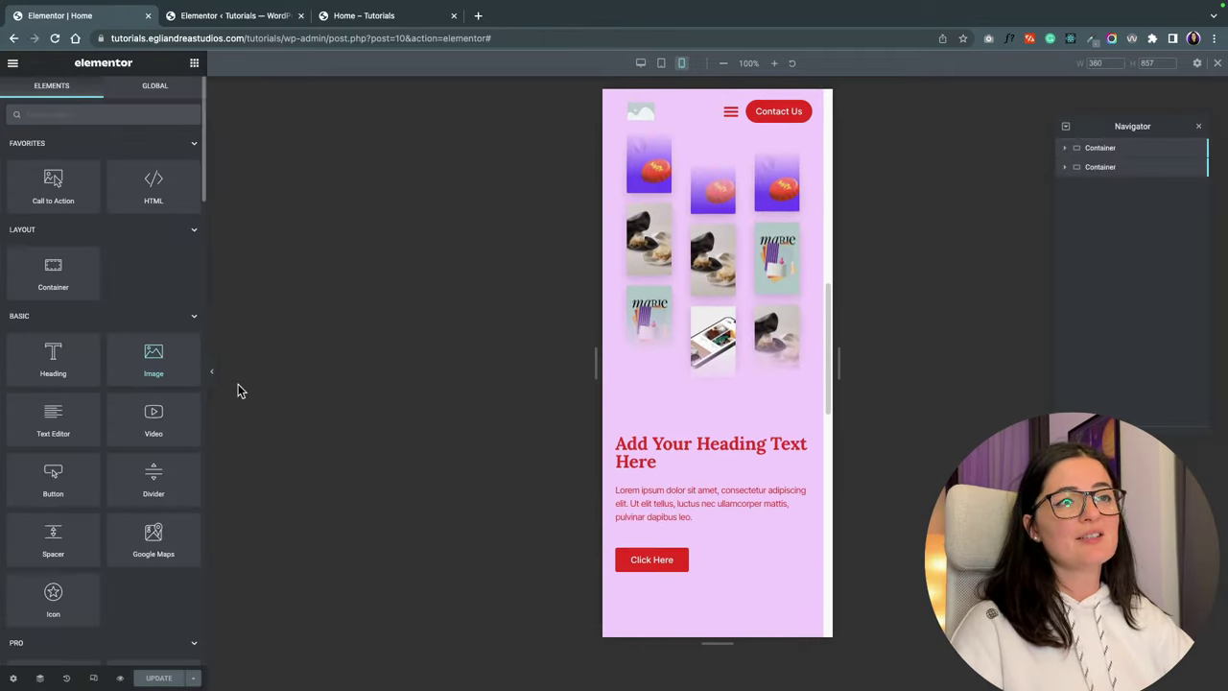